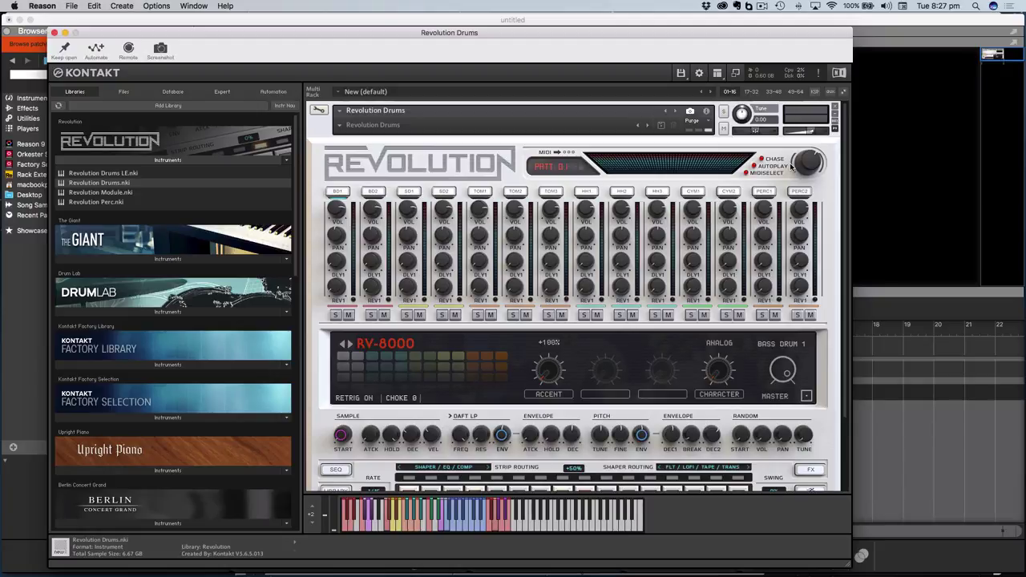
# Examine the Revolution Drums interface in instrument edit mode, and return to the performance view
pyautogui.click(318, 111)
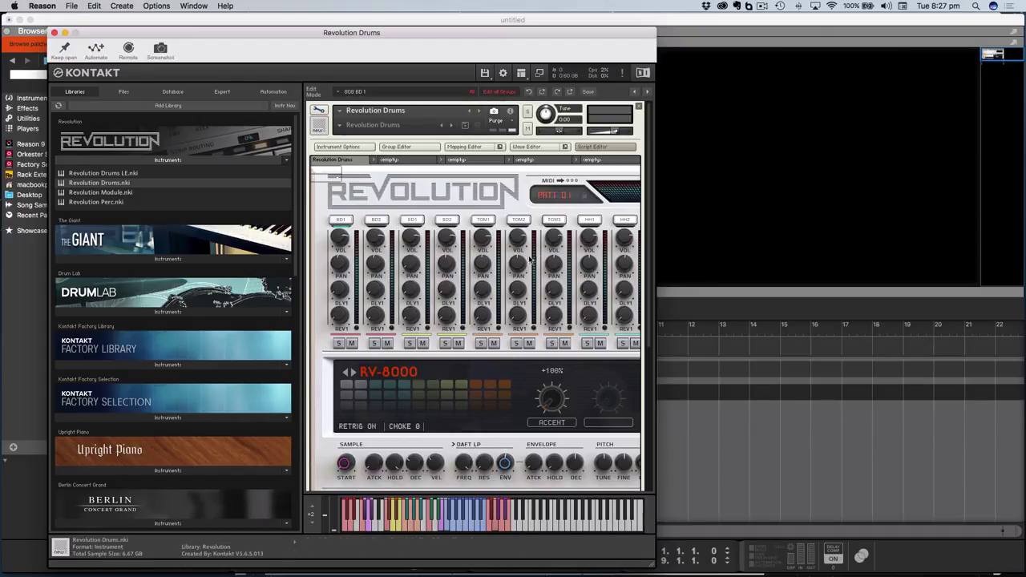
pyautogui.moveTo(651, 248); pyautogui.dragTo(649, 306)
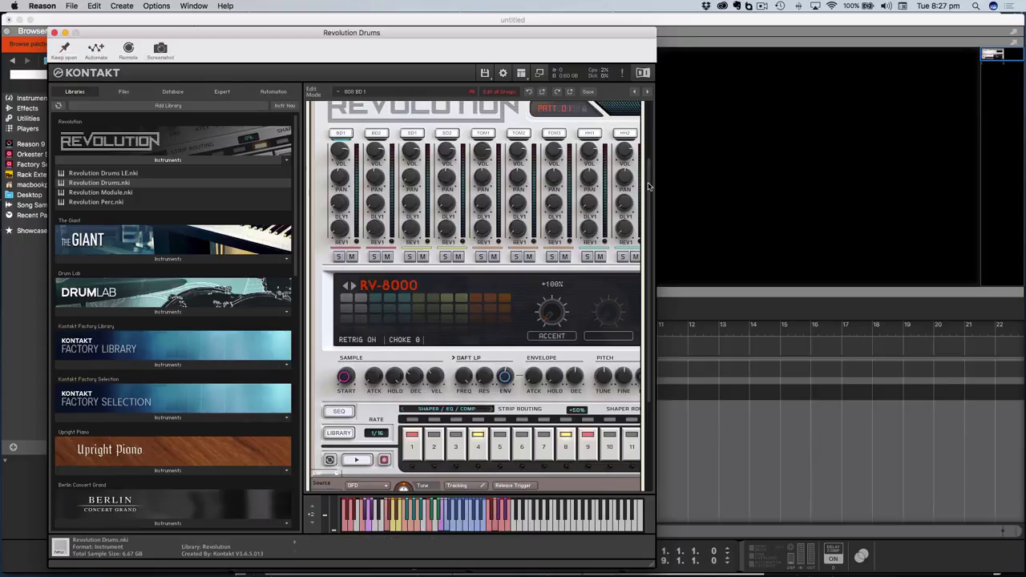
pyautogui.moveTo(649, 187); pyautogui.dragTo(656, 121)
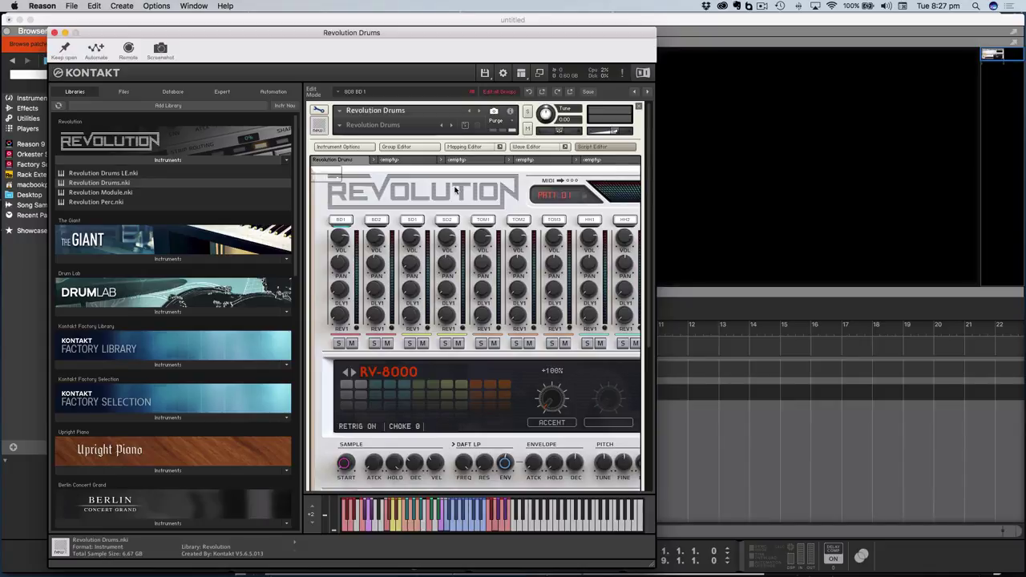
pyautogui.click(318, 111)
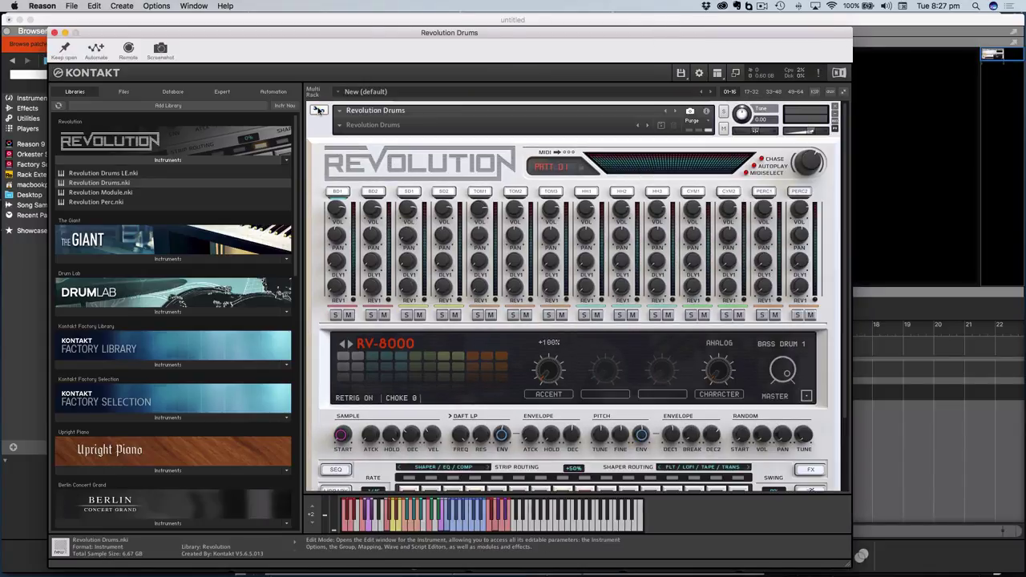
# Hide Kontakt's browser, on-screen keyboard and info pane so the whole Revolution Drums interface fits on screen
pyautogui.click(717, 73)
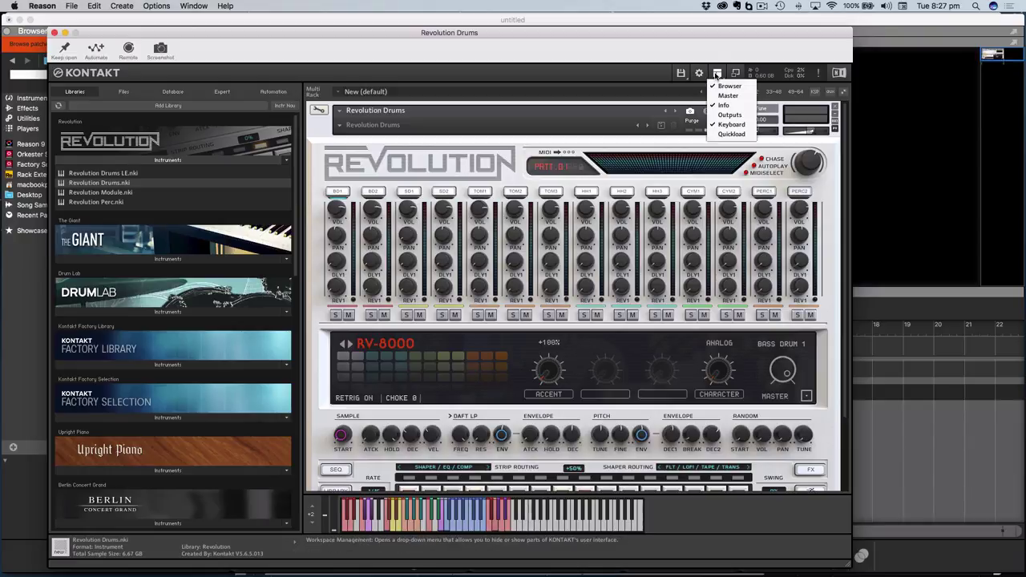
pyautogui.click(729, 86)
pyautogui.moveTo(485, 32); pyautogui.dragTo(686, 30)
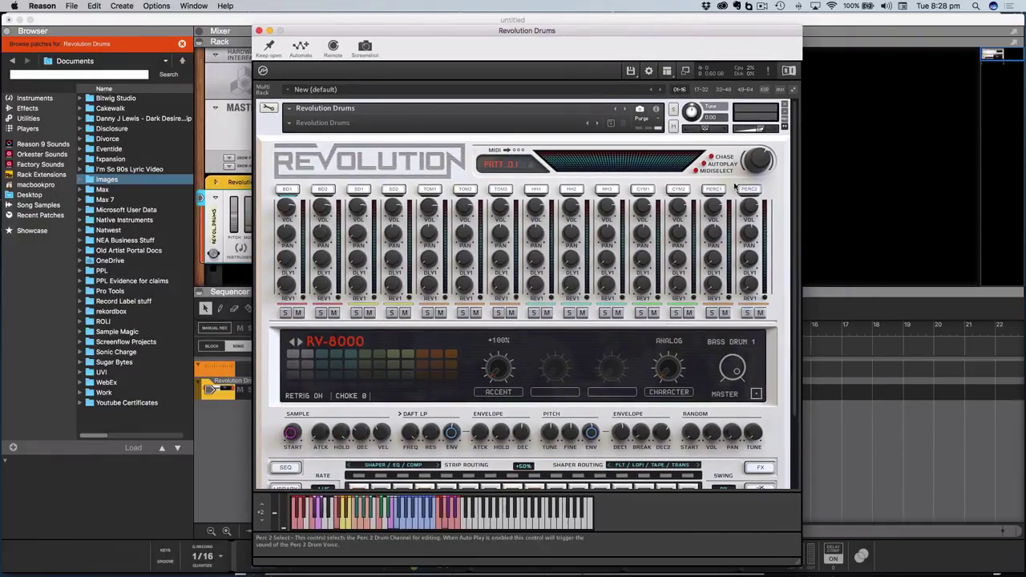
pyautogui.click(679, 74)
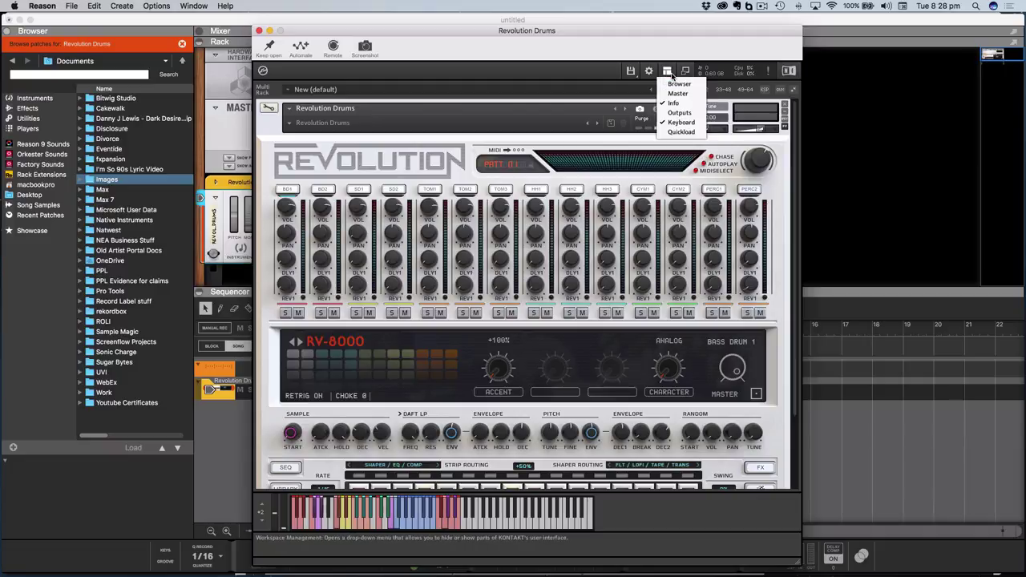
pyautogui.click(682, 123)
pyautogui.click(679, 74)
pyautogui.click(670, 102)
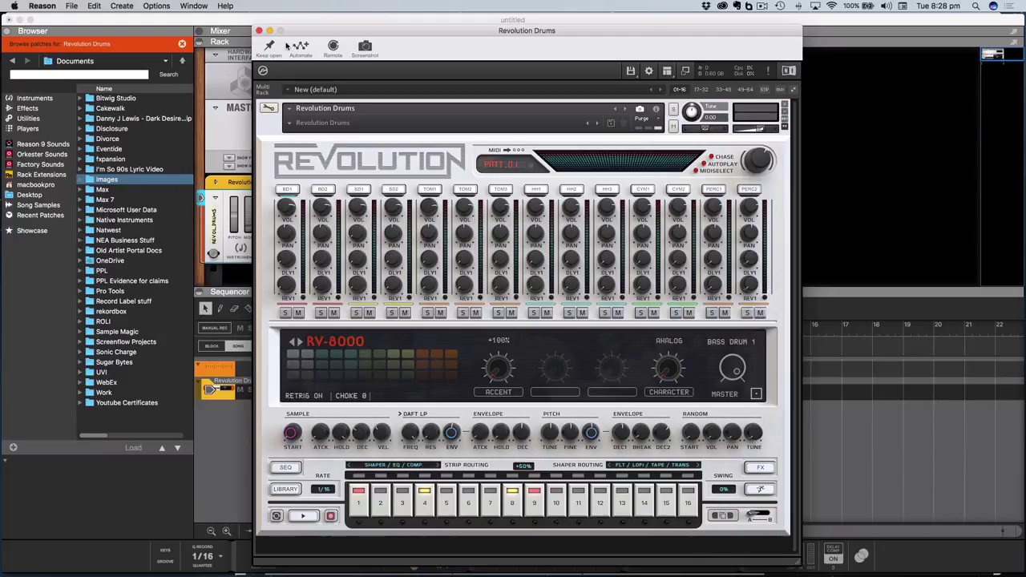
# Look up the Kontakt 5 versions among Reason's instruments, and return to the Revolution Drums window
pyautogui.moveTo(287, 45); pyautogui.dragTo(536, 75)
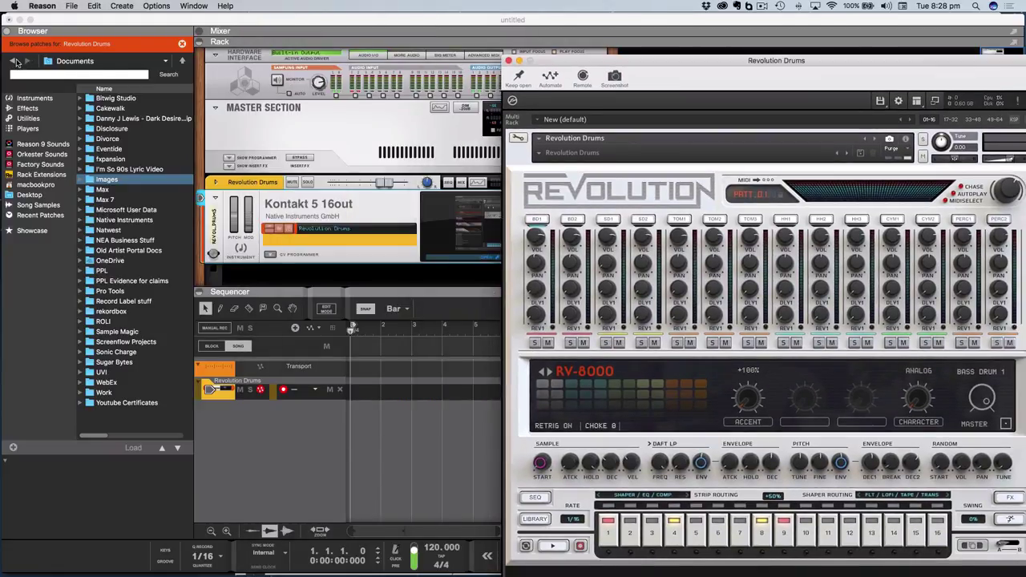
pyautogui.click(16, 62)
pyautogui.click(148, 183)
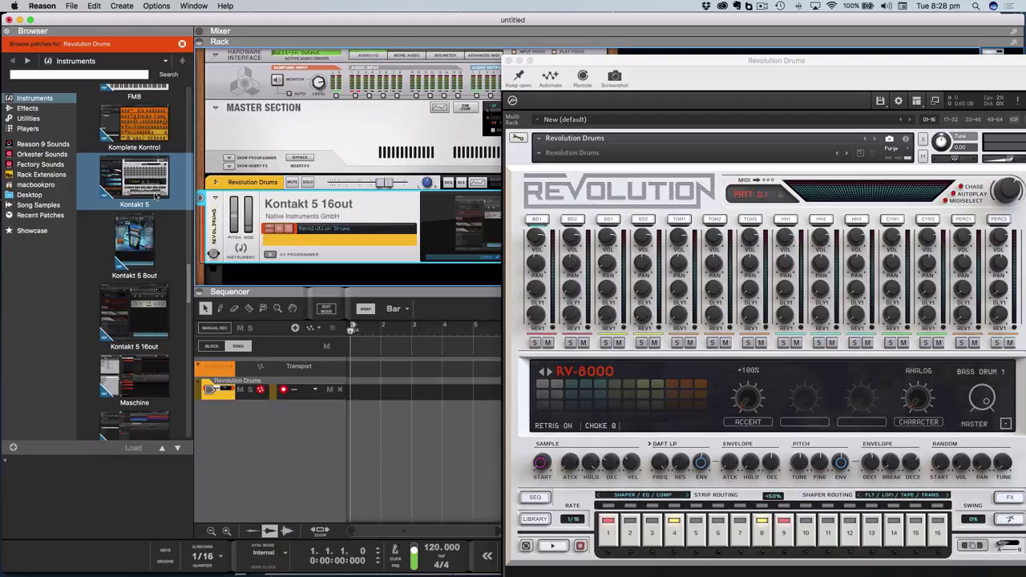
pyautogui.click(606, 54)
pyautogui.moveTo(666, 62); pyautogui.dragTo(358, 21)
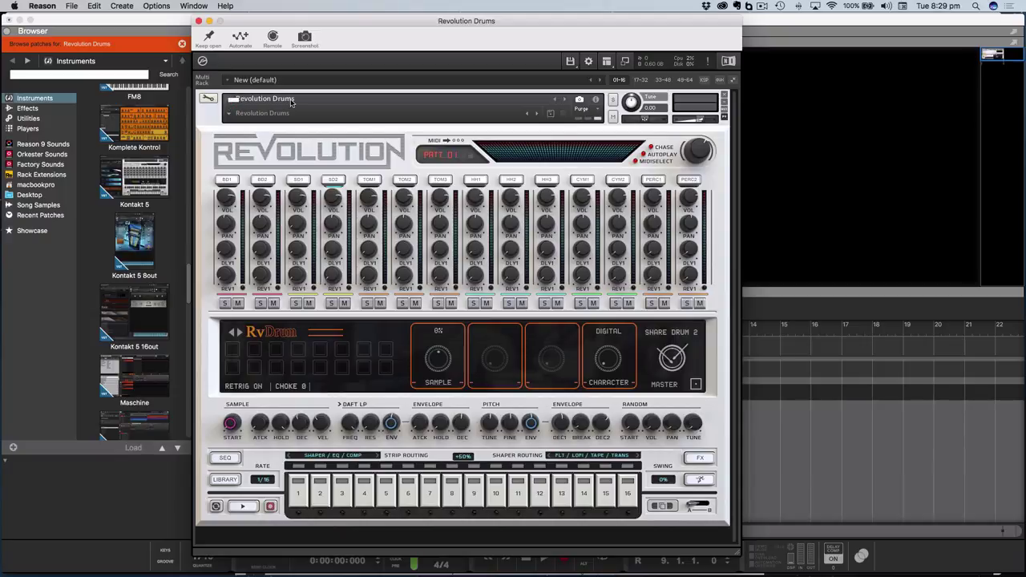
# Load the RV909 - Analog snapshot from the Drum Machines category into Revolution Drums
pyautogui.click(228, 117)
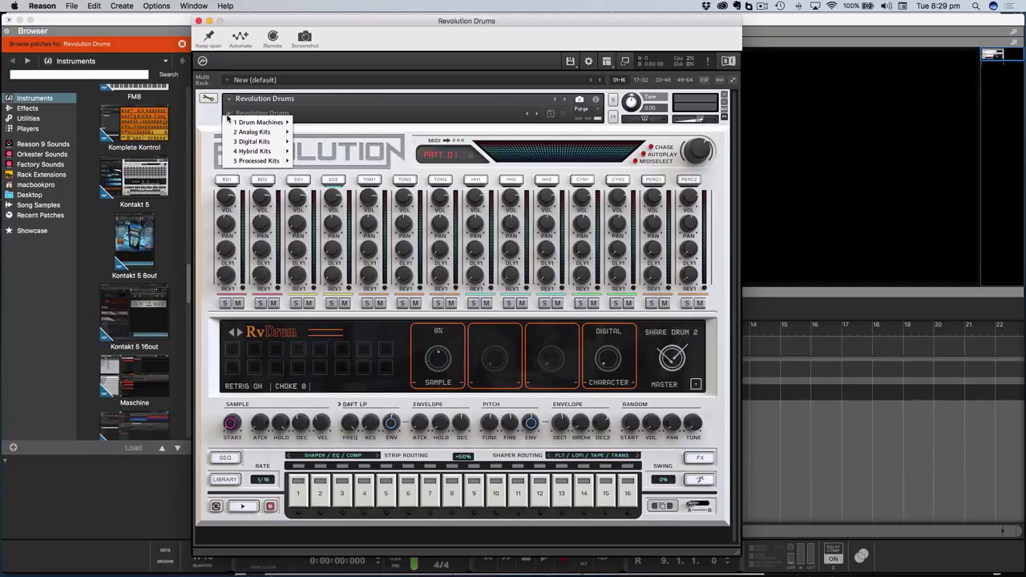
pyautogui.moveTo(251, 123)
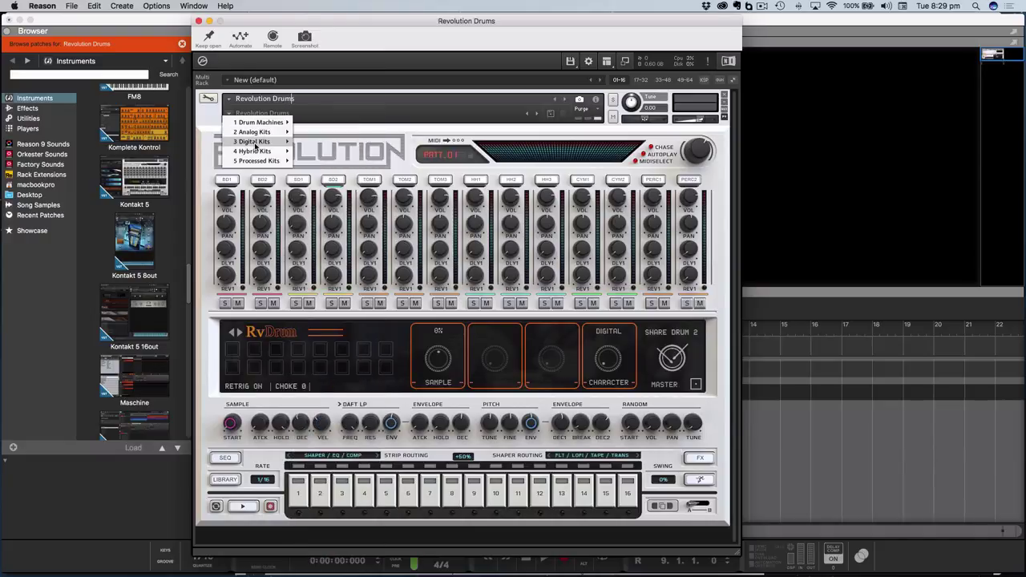
pyautogui.moveTo(255, 143)
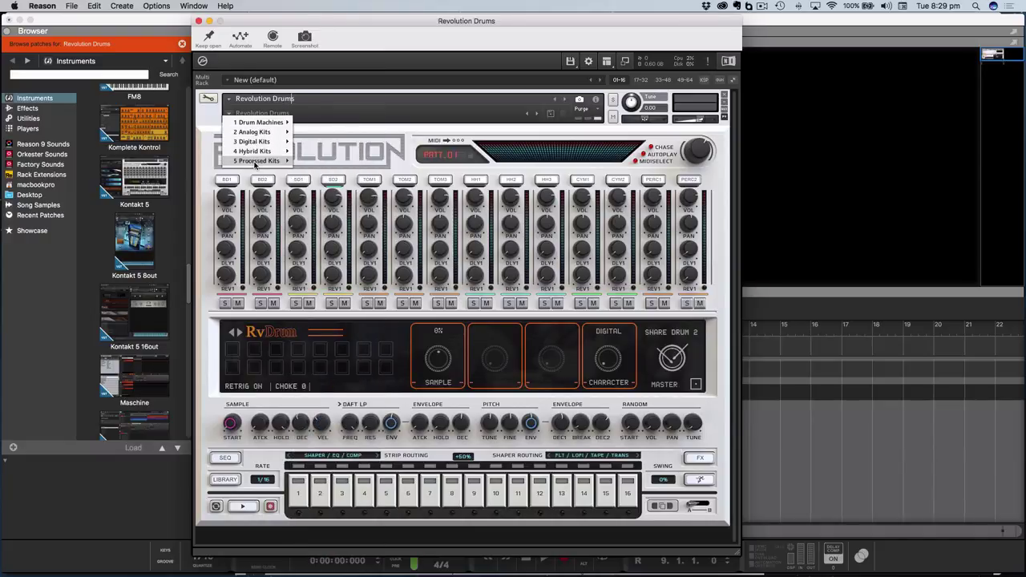
pyautogui.moveTo(256, 162)
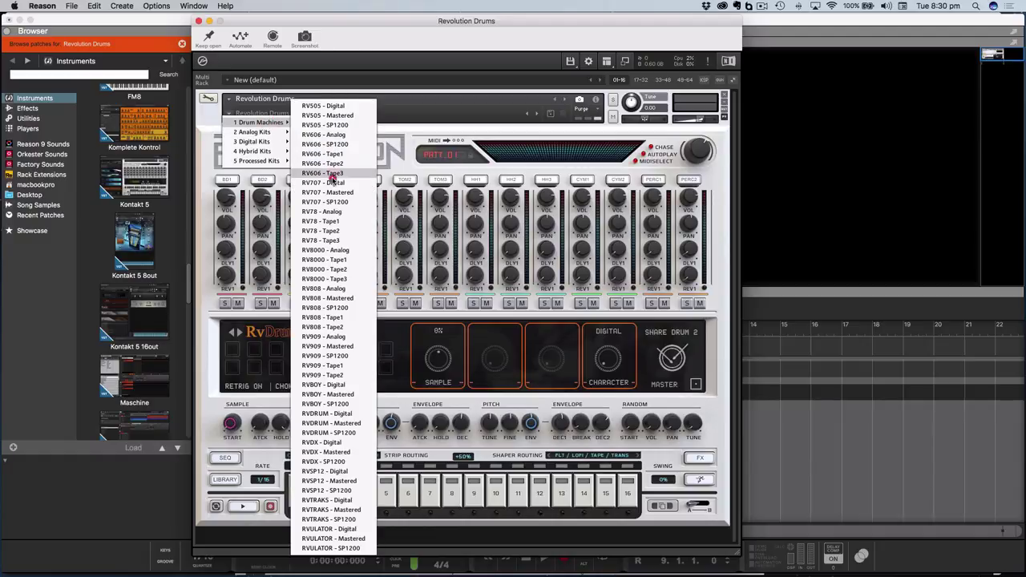
pyautogui.click(351, 337)
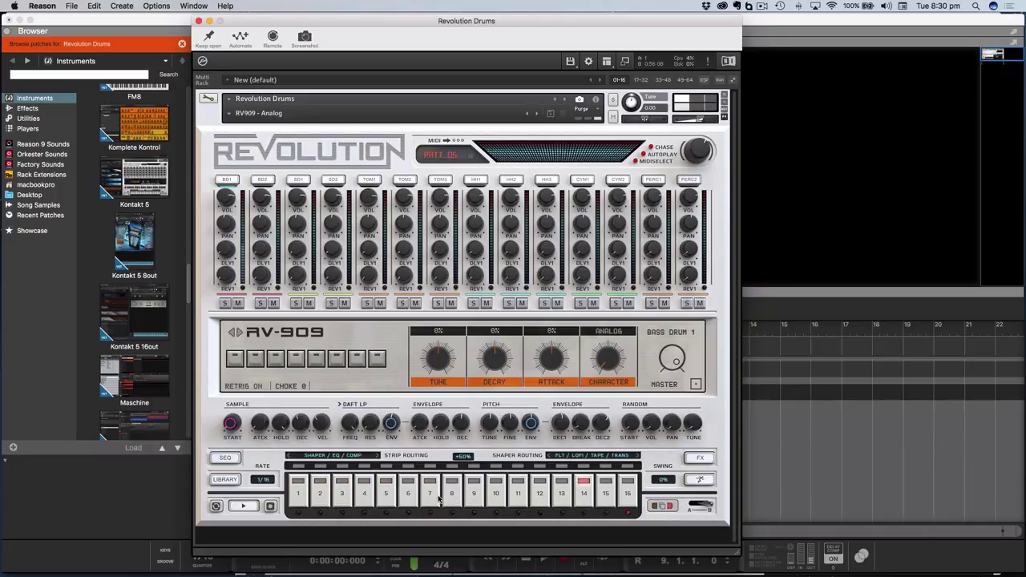
# Clear the extra hits from the first half of the Bass Drum 1 pattern and place hits on steps 1, 5, 9 and 13
pyautogui.click(323, 490)
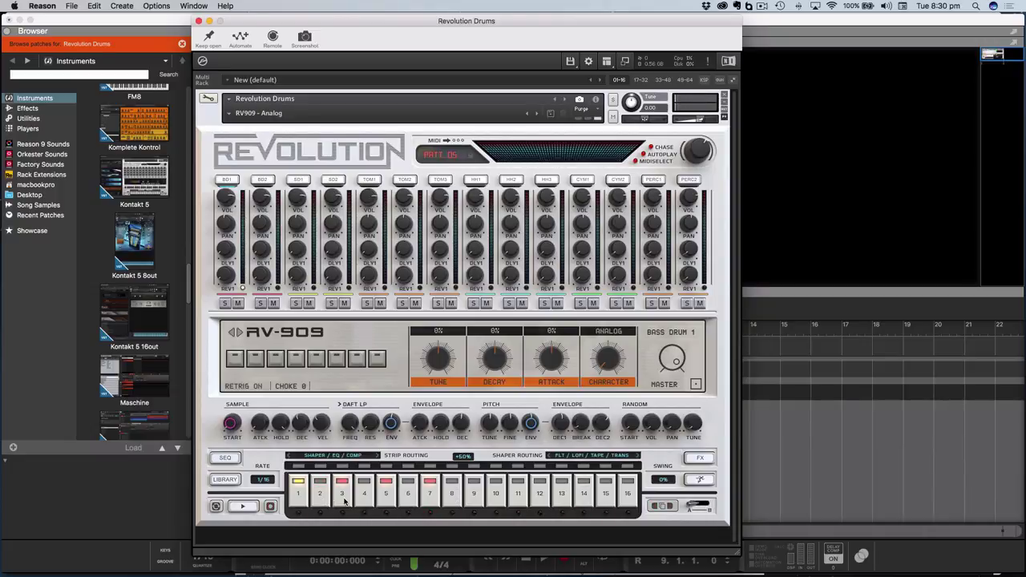
pyautogui.click(342, 491)
pyautogui.click(386, 491)
pyautogui.click(430, 491)
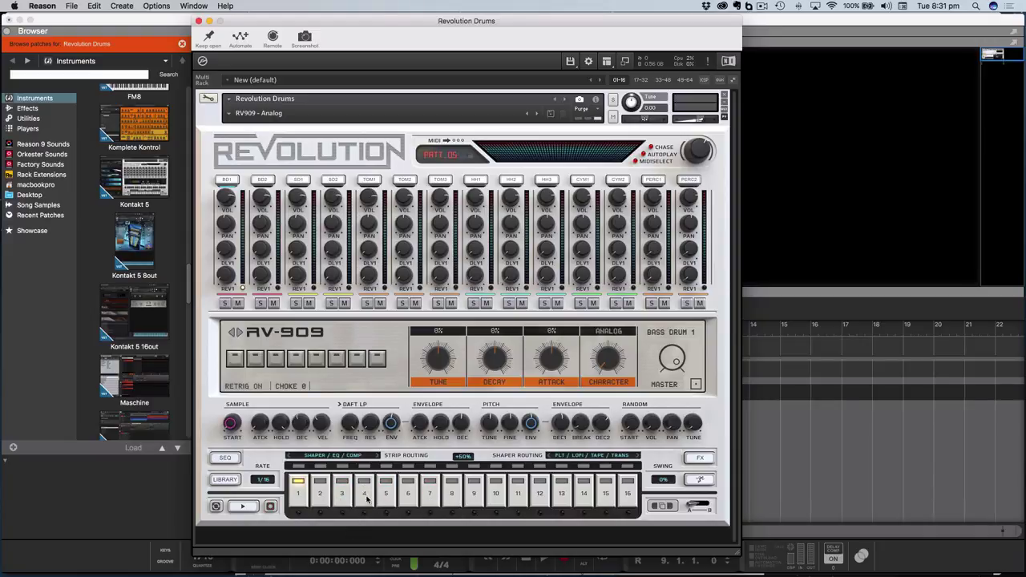
pyautogui.click(388, 493)
pyautogui.click(473, 492)
pyautogui.click(561, 493)
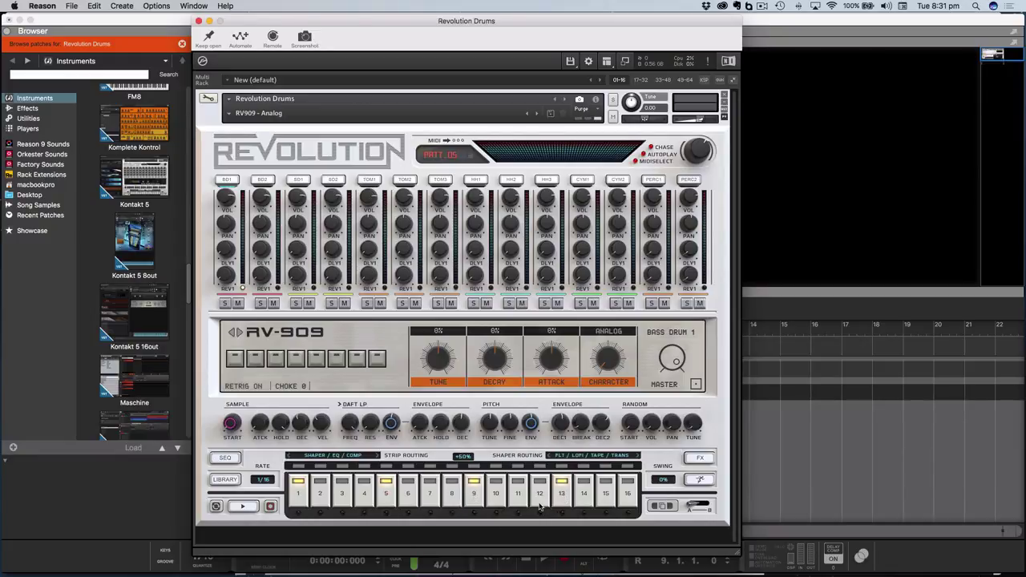
# Play the bass drum pattern in Revolution's step sequencer to audition it, and stop playback
pyautogui.click(241, 507)
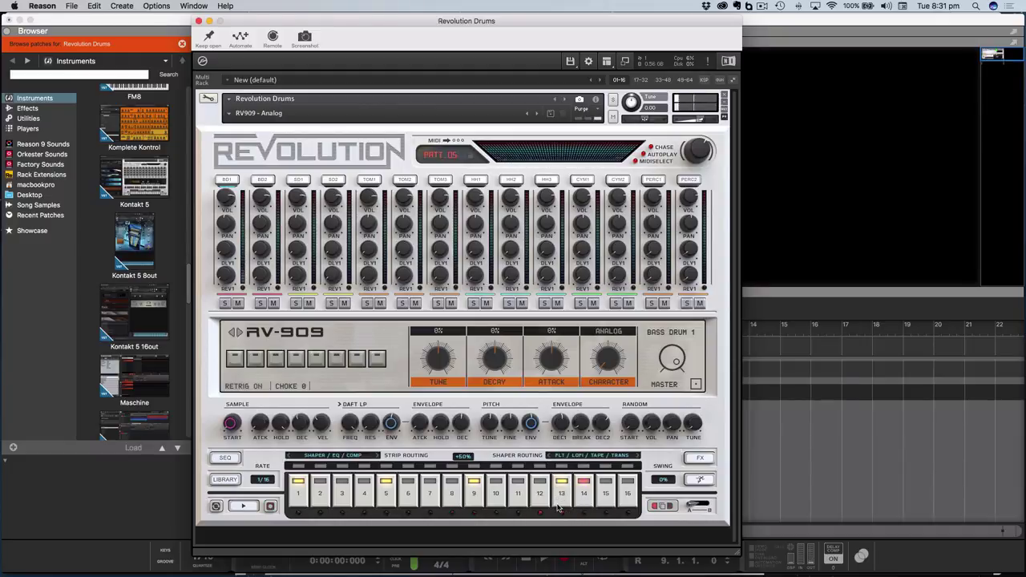
pyautogui.press('space')
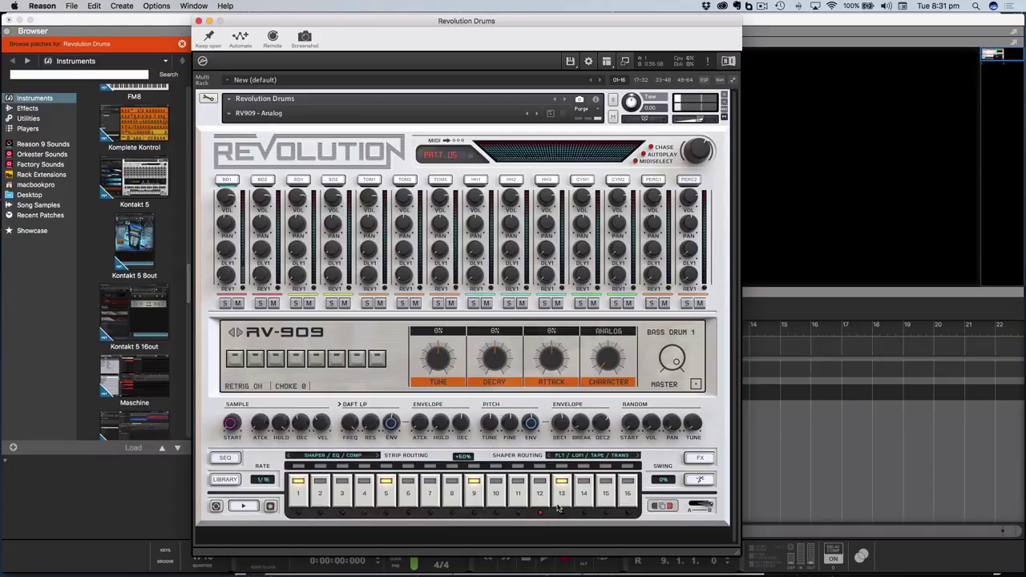
pyautogui.press('space')
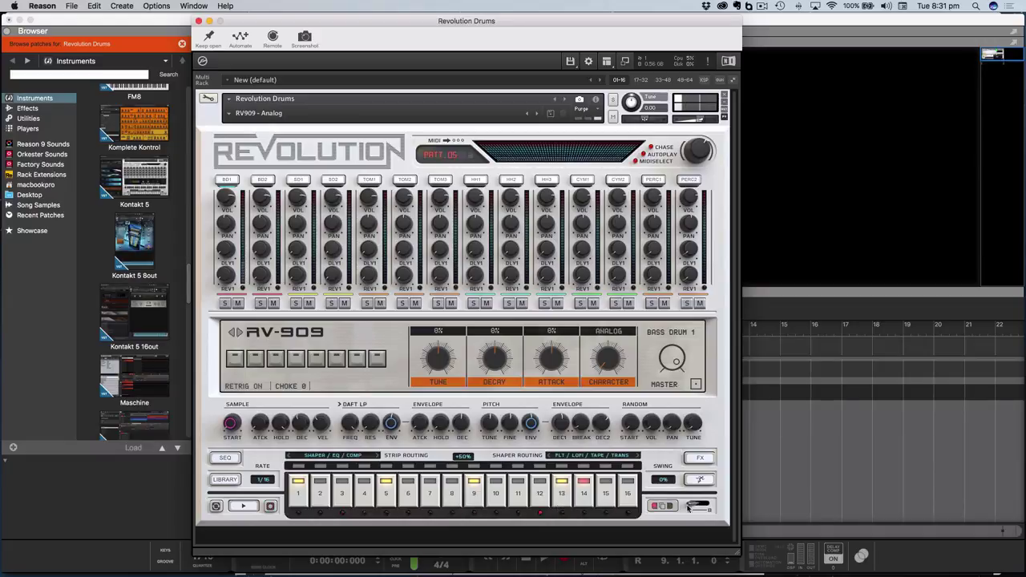
pyautogui.press('space')
pyautogui.click(661, 512)
pyautogui.click(240, 507)
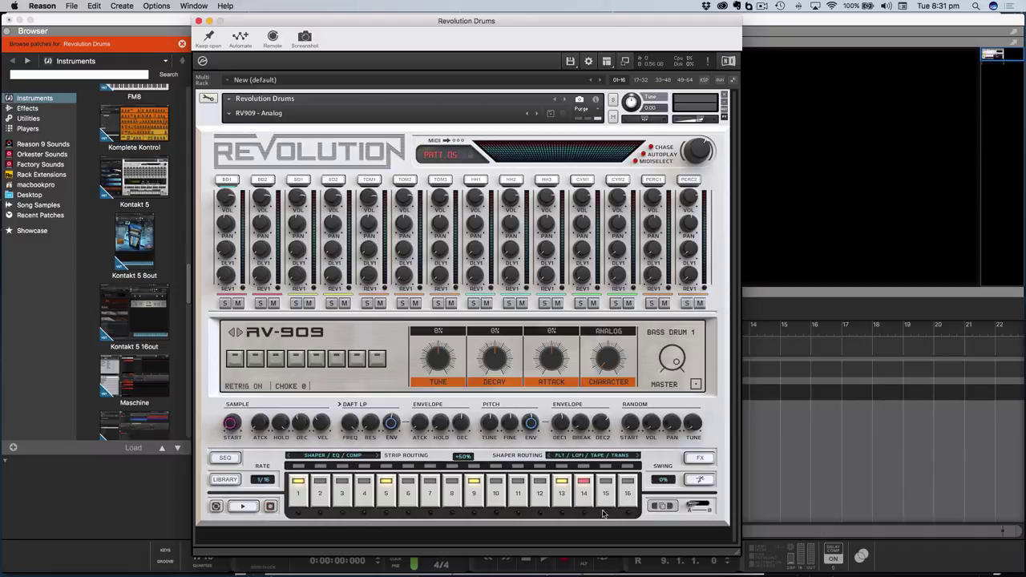
# Set Bass Drum 1's Character to TAPE2 while the pattern plays, and audition the result
pyautogui.click(240, 506)
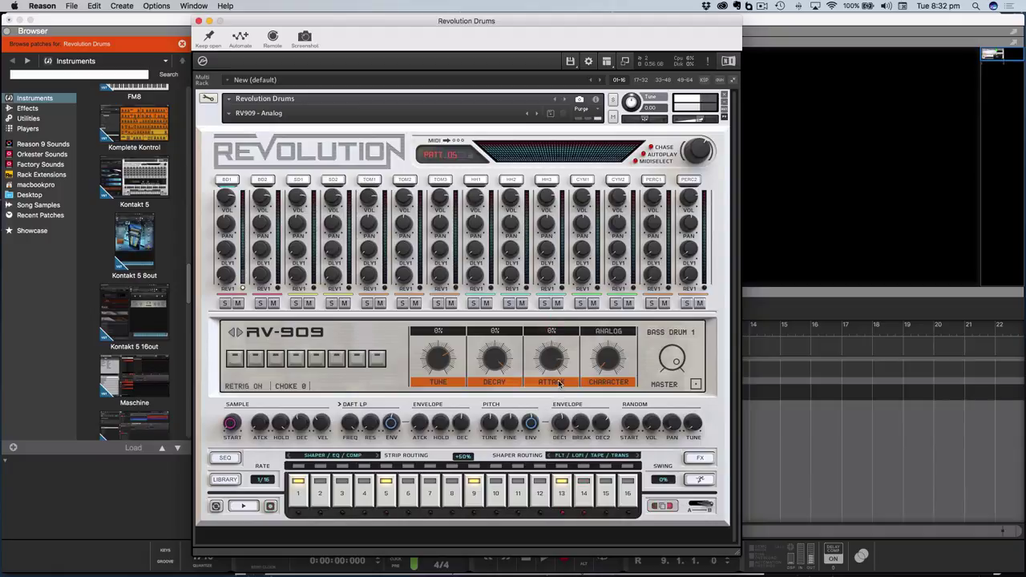
pyautogui.moveTo(609, 361)
pyautogui.mouseDown()
pyautogui.moveTo(614, 287)
pyautogui.moveTo(607, 369)
pyautogui.mouseUp()
pyautogui.moveTo(607, 361); pyautogui.dragTo(606, 359)
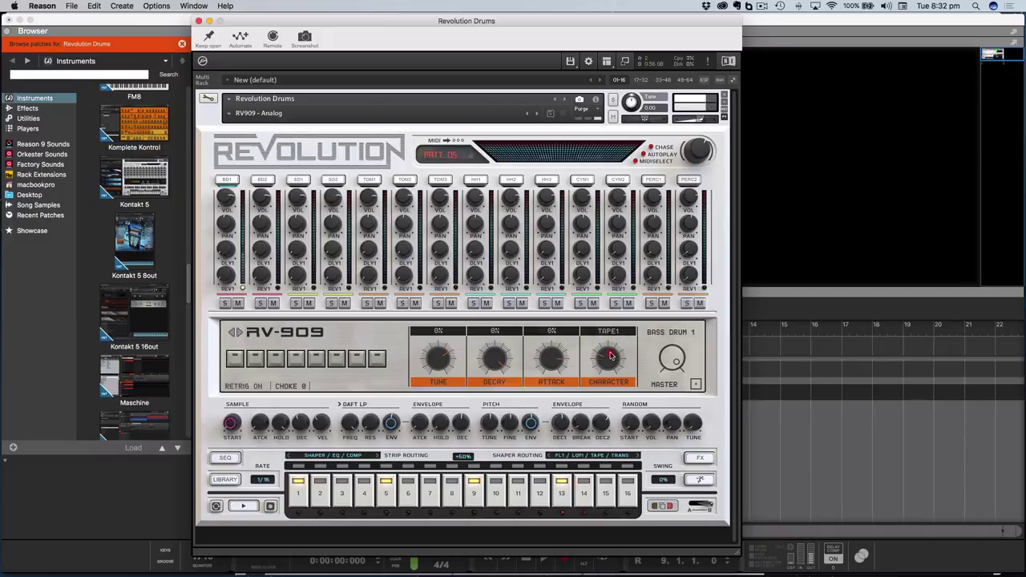
pyautogui.moveTo(610, 355); pyautogui.dragTo(610, 346)
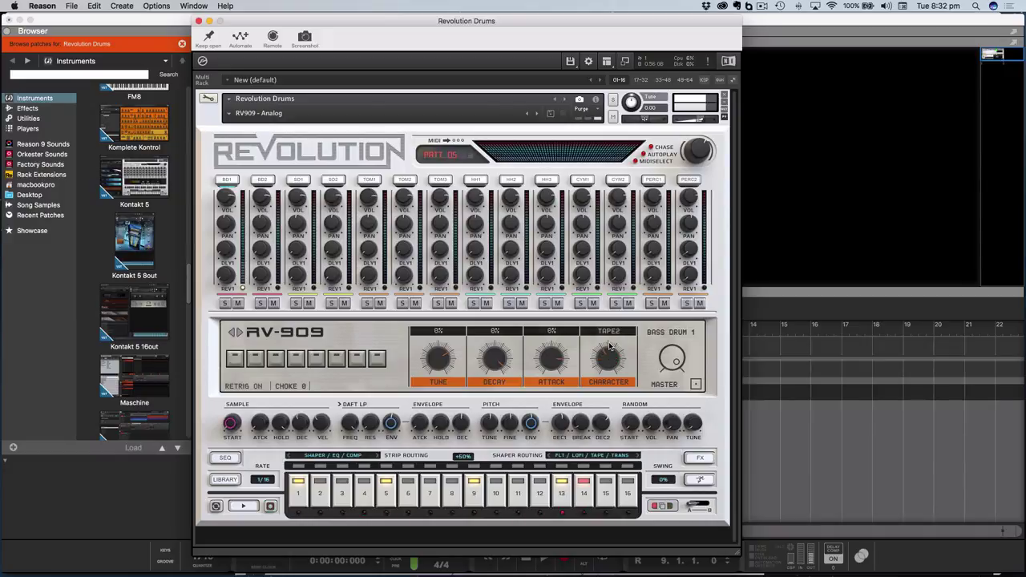
pyautogui.click(243, 506)
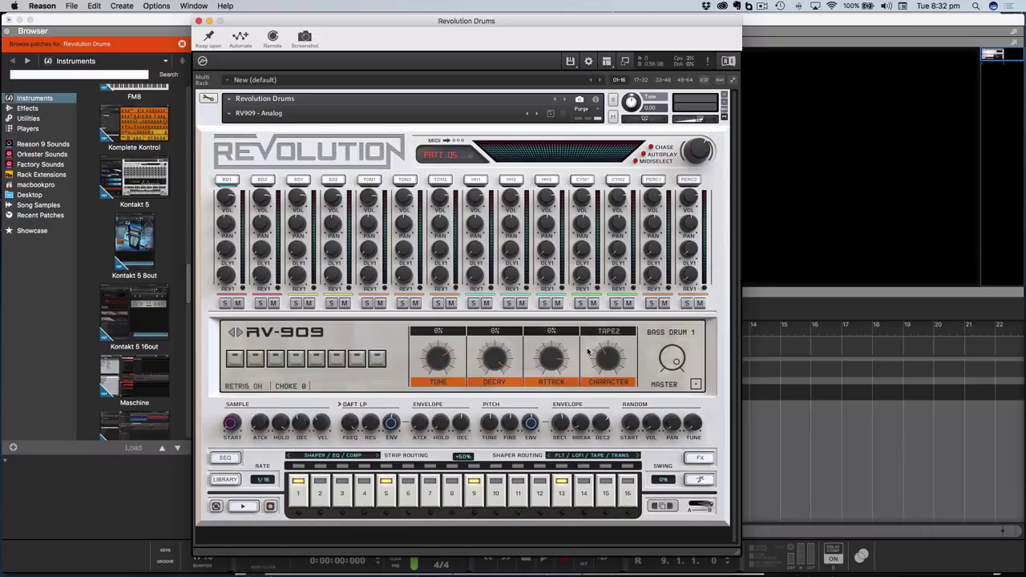
pyautogui.click(244, 507)
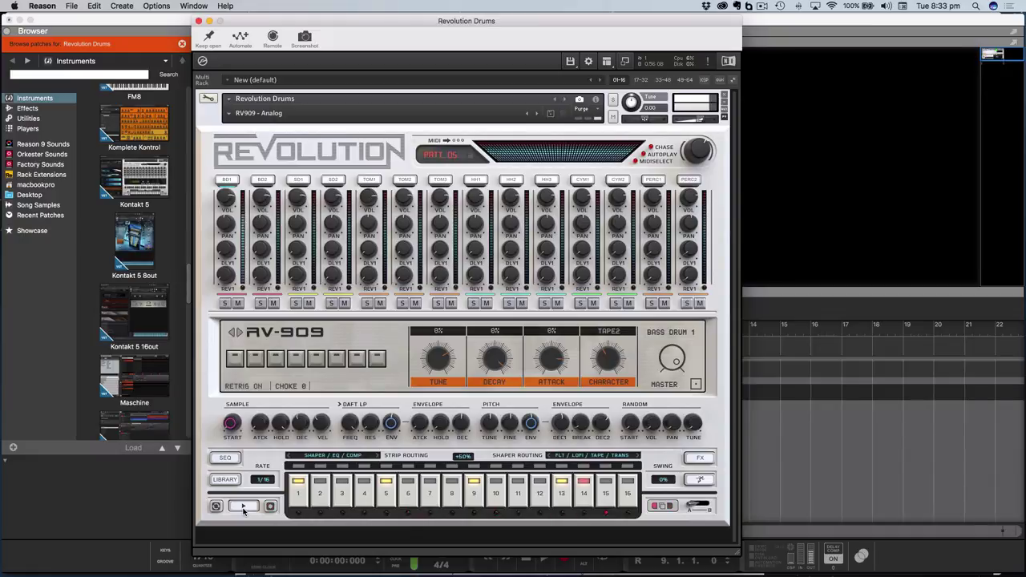
pyautogui.click(243, 507)
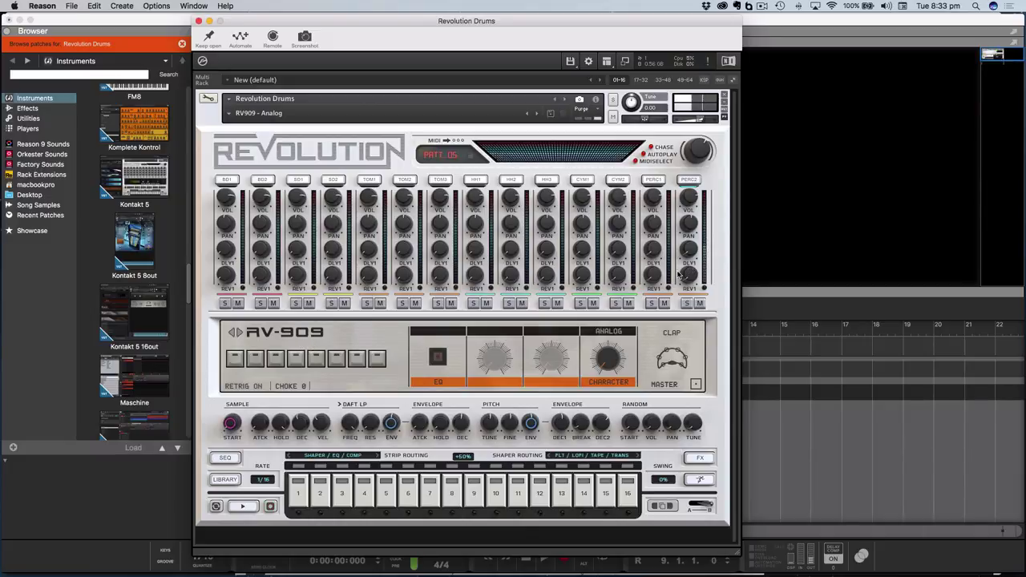
# Place clap hits on steps 5 and 13 of the PERC2 channel, and audition the pattern
pyautogui.click(271, 506)
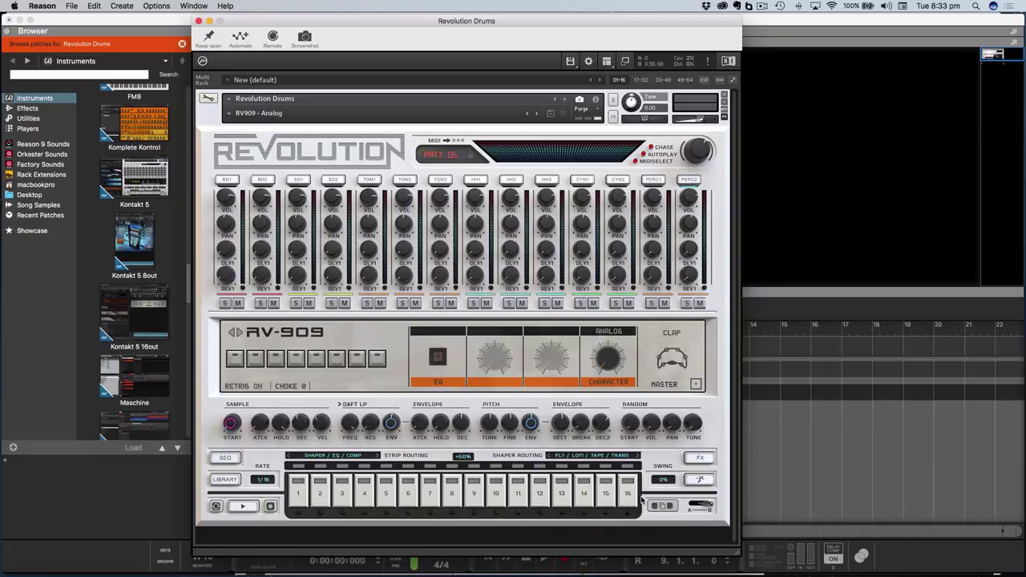
pyautogui.click(696, 506)
pyautogui.click(387, 498)
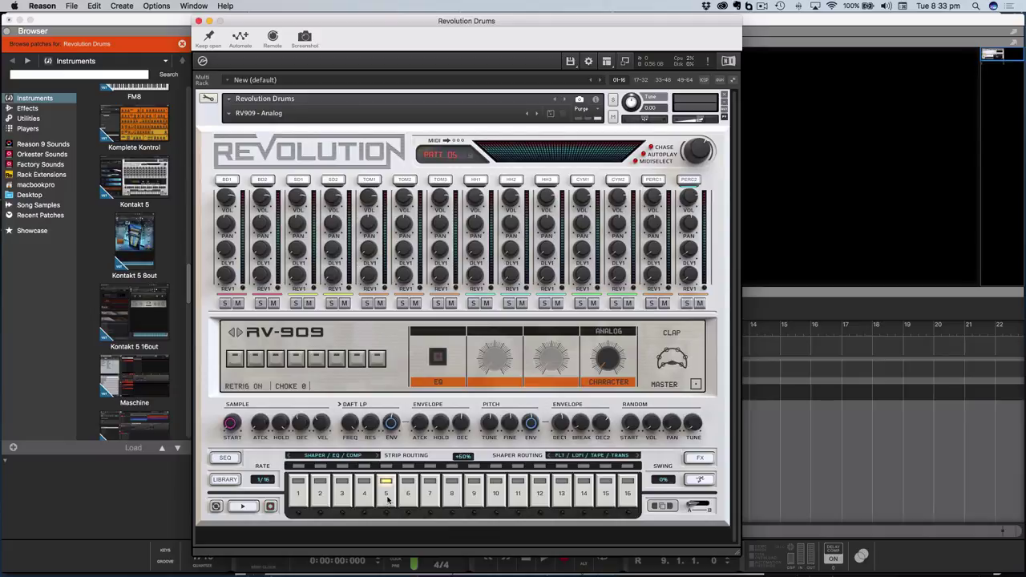
pyautogui.click(569, 497)
pyautogui.click(245, 511)
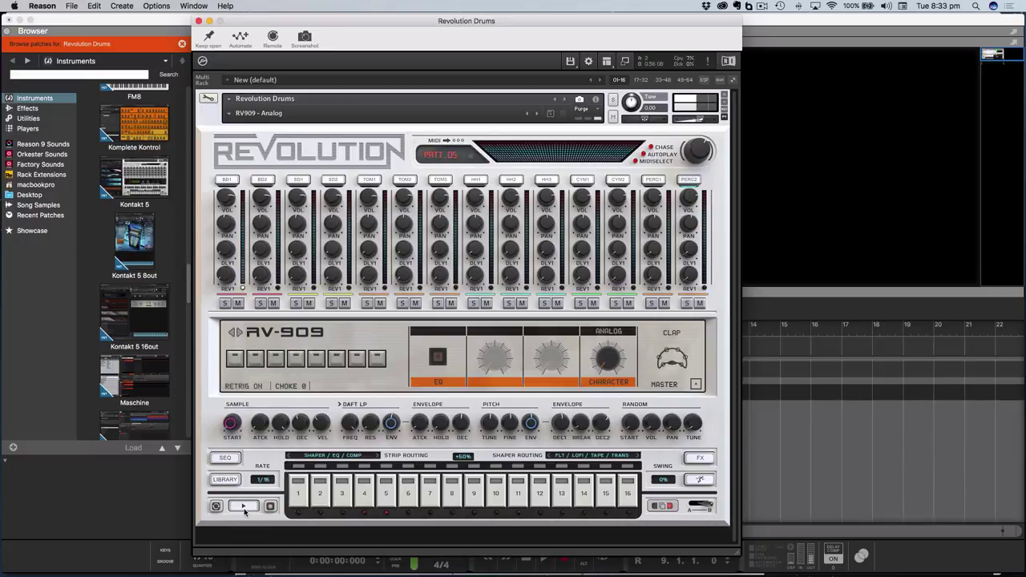
pyautogui.click(244, 507)
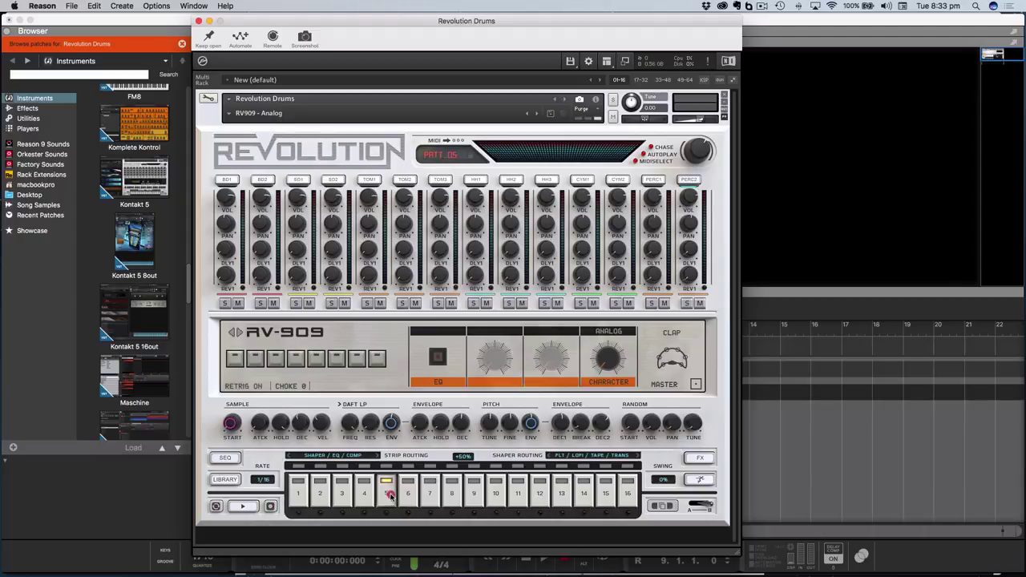
# Set the clap hits on steps 5 and 13 of the PERC2 channel to the medium (yellow) level, and audition the pattern
pyautogui.click(389, 496)
pyautogui.click(390, 495)
pyautogui.click(389, 496)
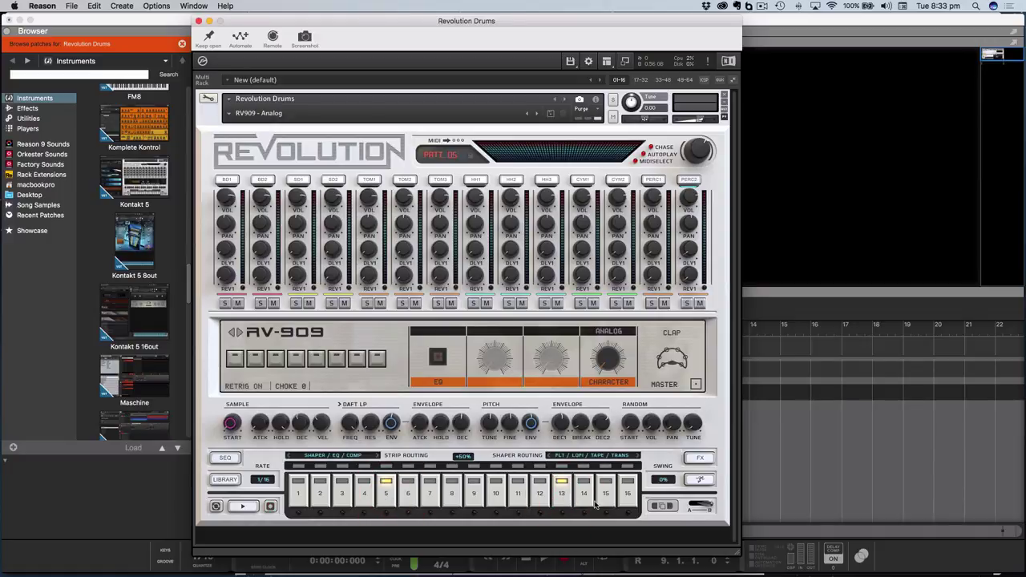
pyautogui.click(563, 494)
pyautogui.click(563, 493)
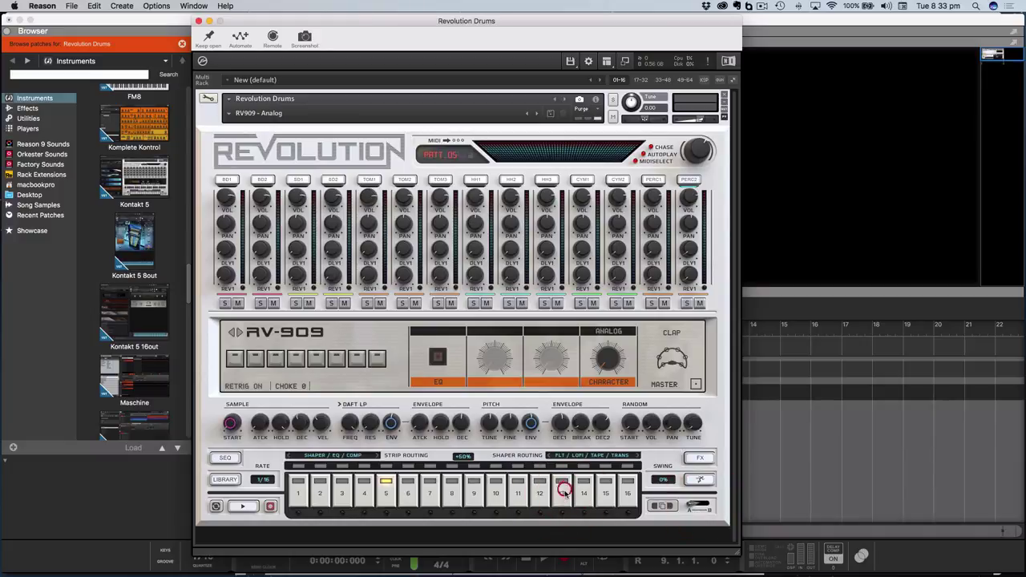
pyautogui.click(244, 507)
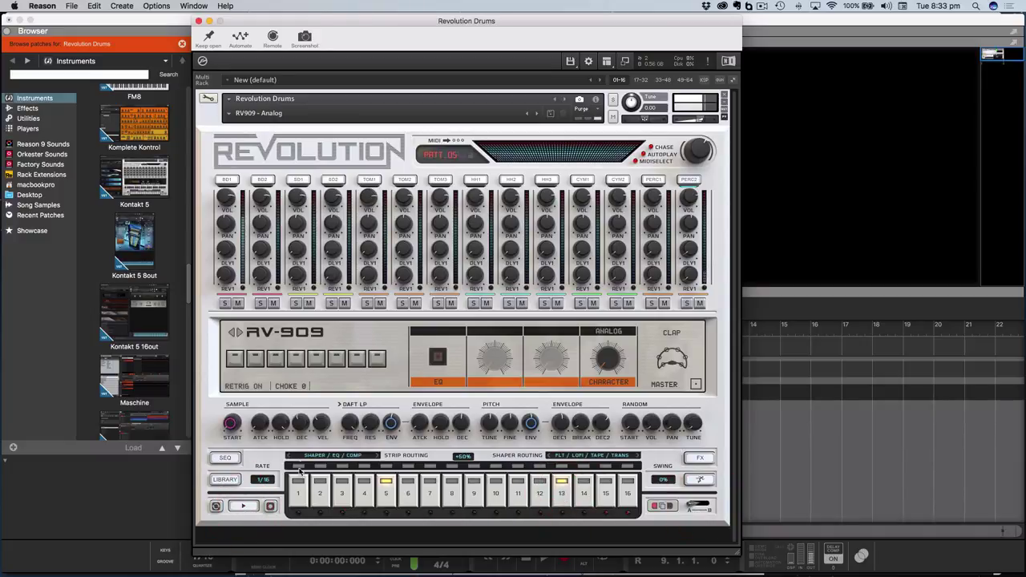
pyautogui.click(243, 507)
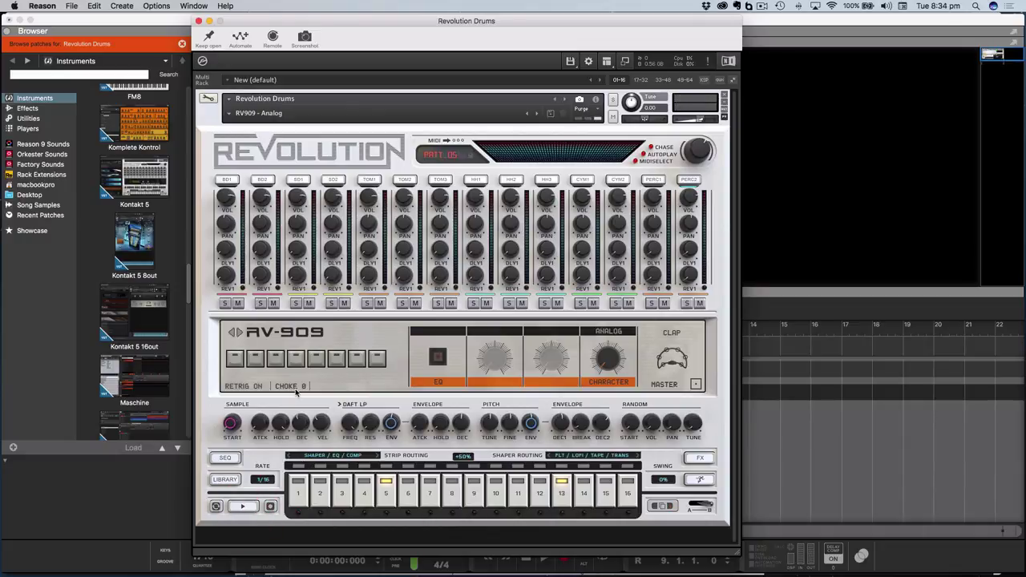
# Open the sequencer's 32-step grid editor for all drum channels and play the pattern briefly to audition it
pyautogui.click(226, 180)
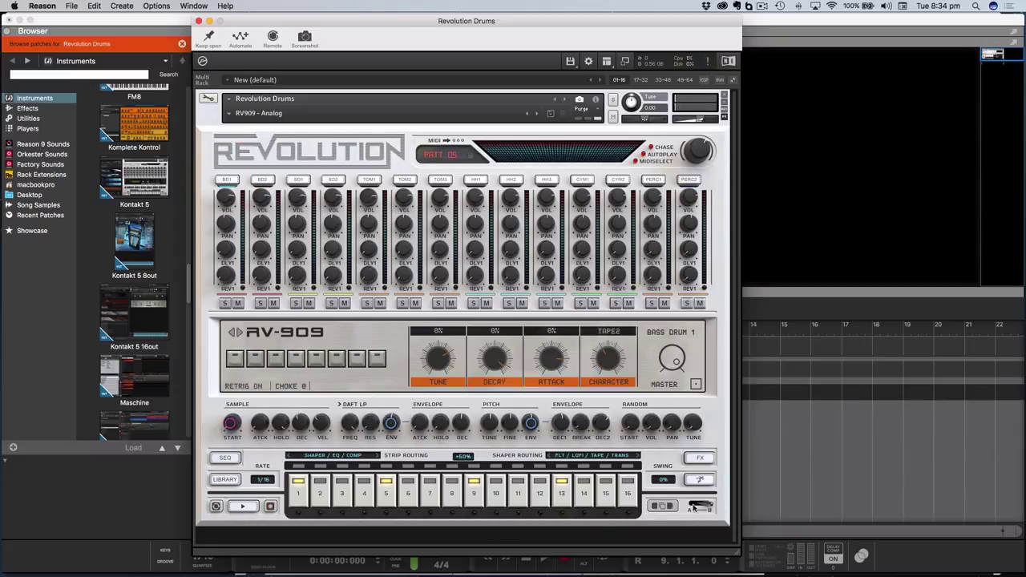
pyautogui.click(695, 506)
pyautogui.click(583, 487)
pyautogui.click(238, 508)
pyautogui.click(226, 480)
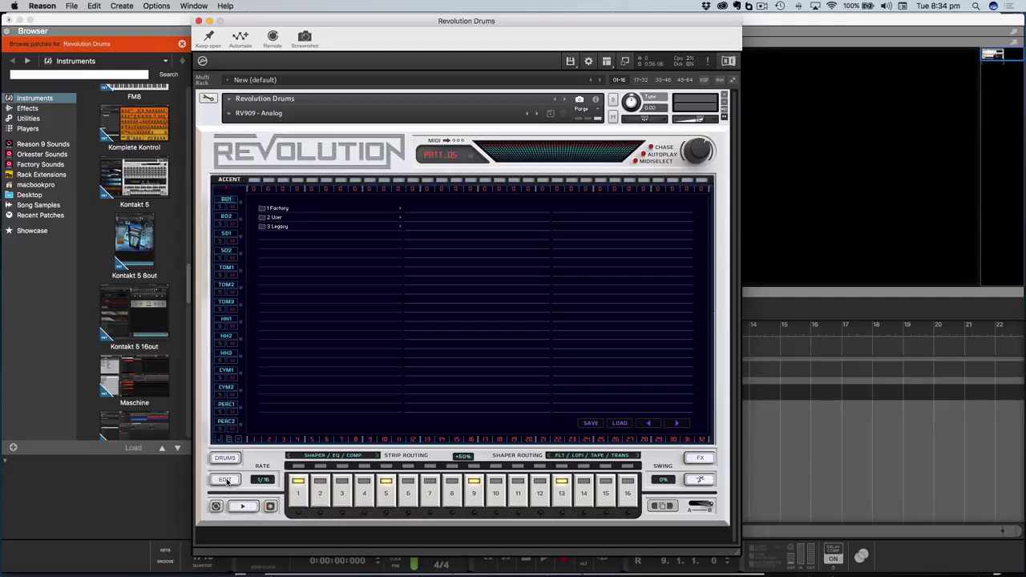
pyautogui.click(225, 480)
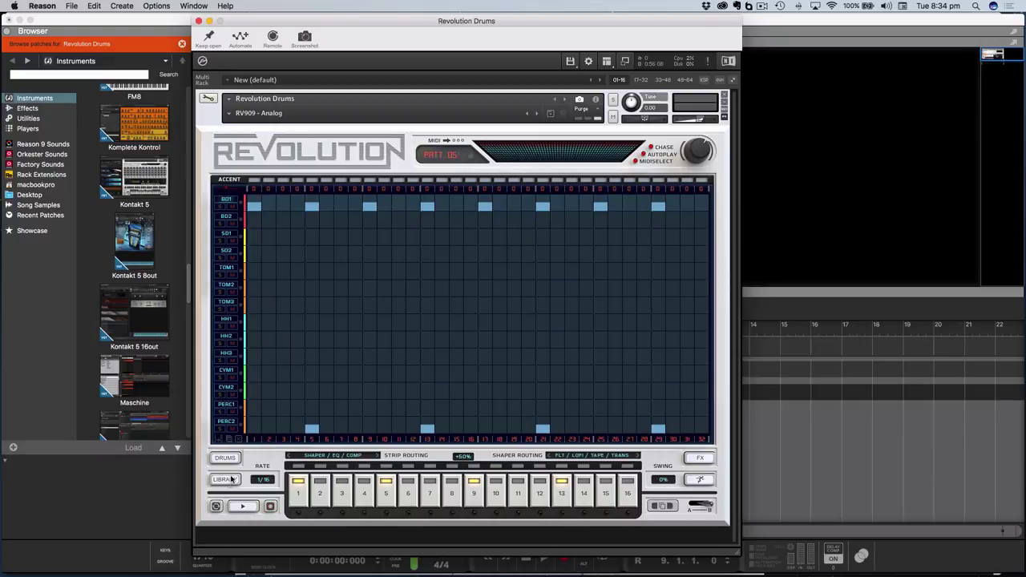
pyautogui.click(242, 507)
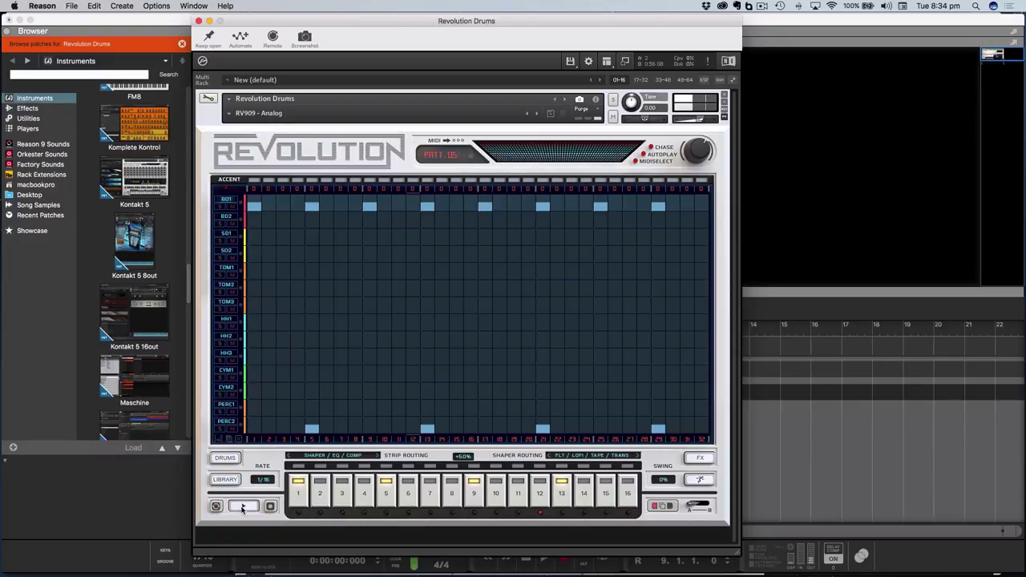
pyautogui.click(242, 507)
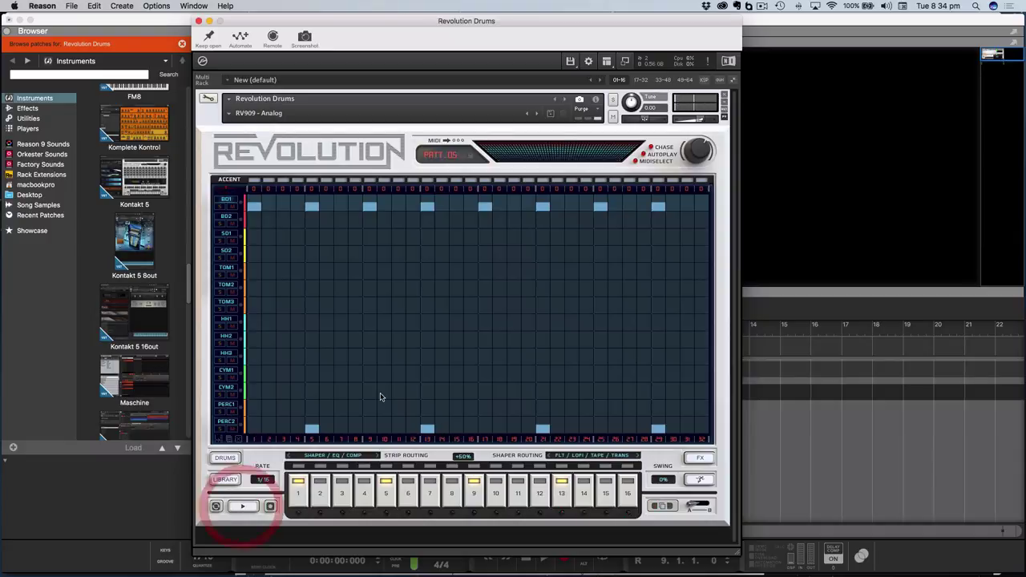
# Audition the HH1, HH2 and HH3 hi-hat sounds in the sequencer grid
pyautogui.click(229, 320)
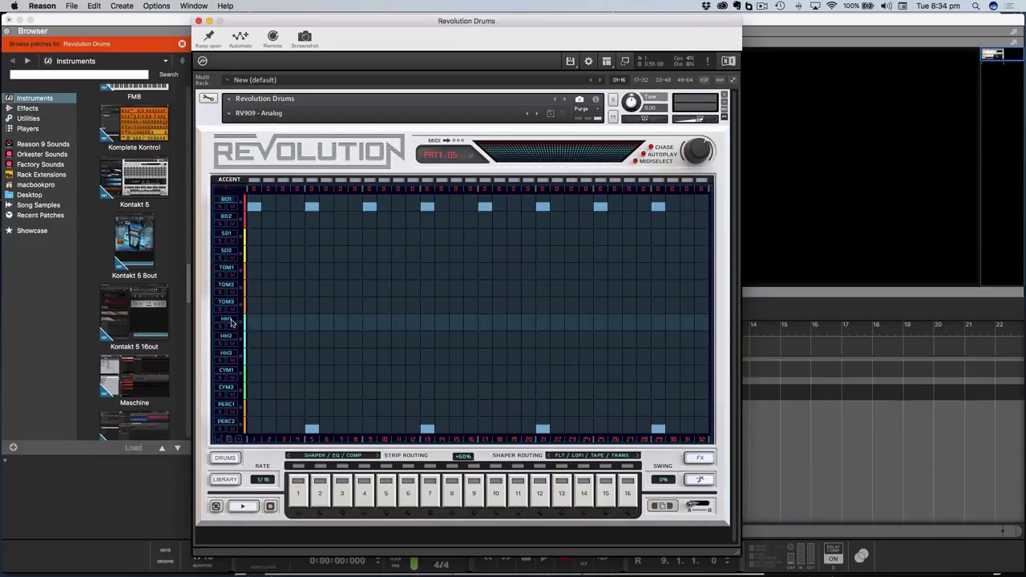
pyautogui.click(227, 321)
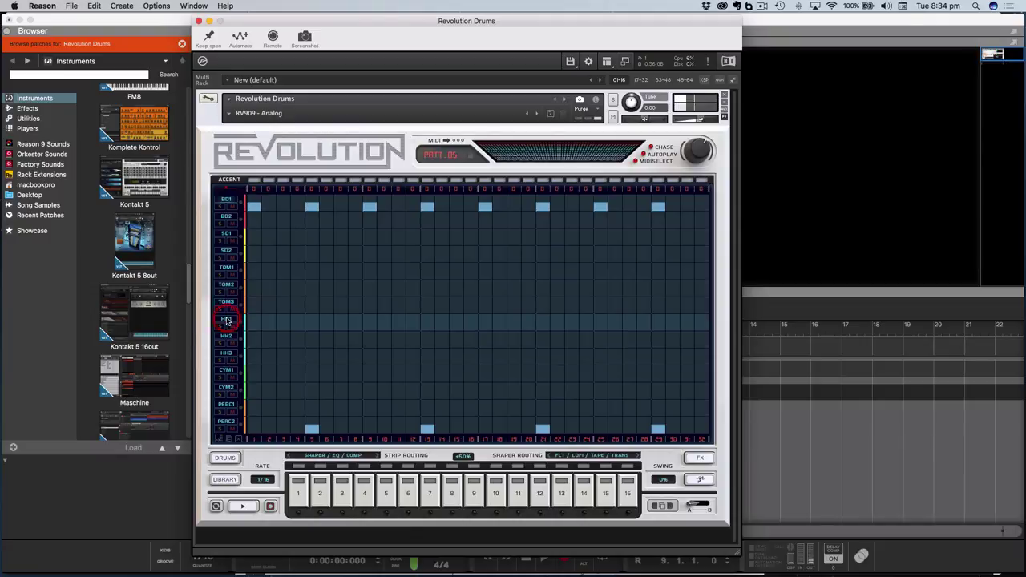
pyautogui.click(227, 337)
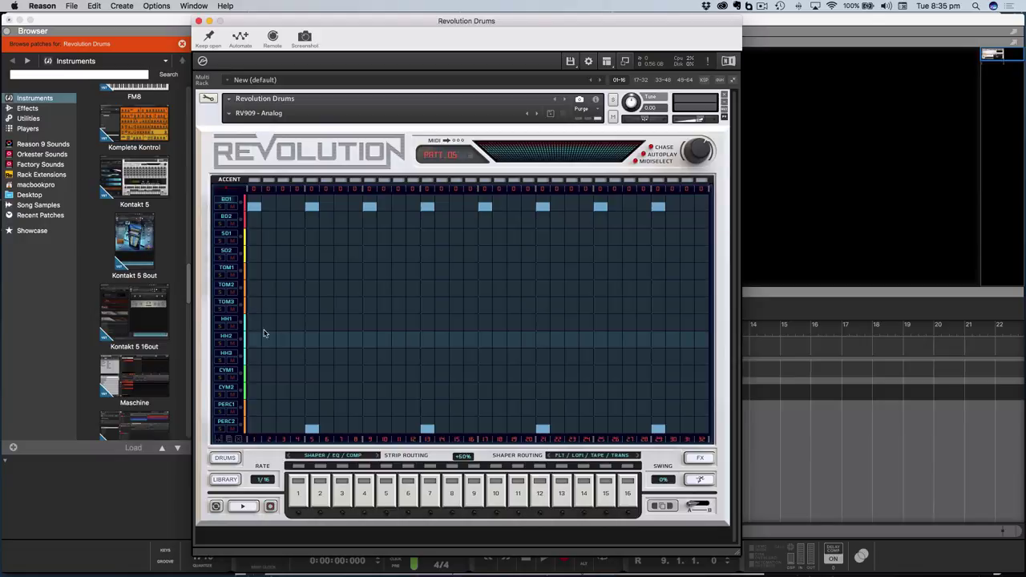
pyautogui.click(227, 321)
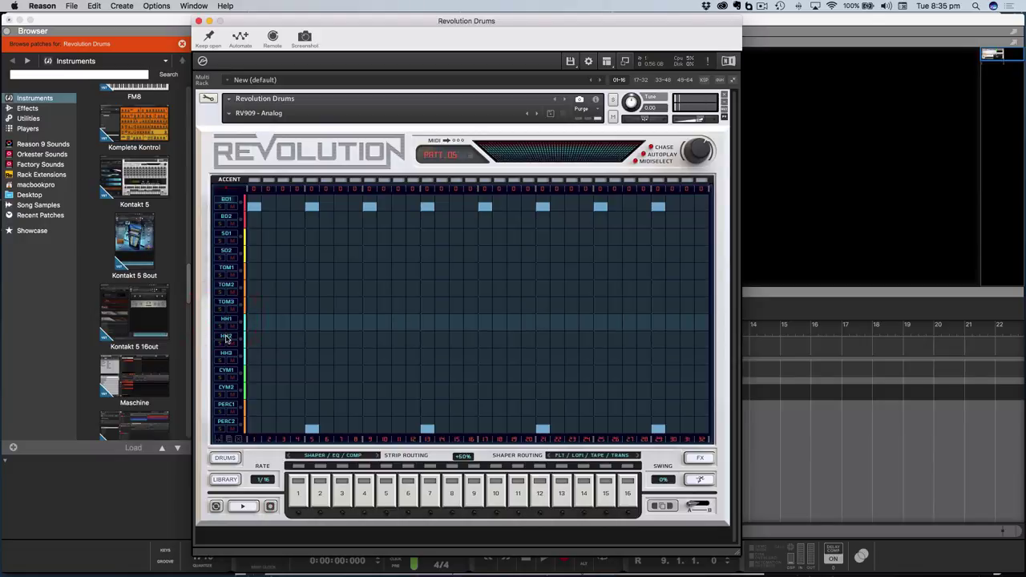
pyautogui.click(227, 339)
pyautogui.click(229, 351)
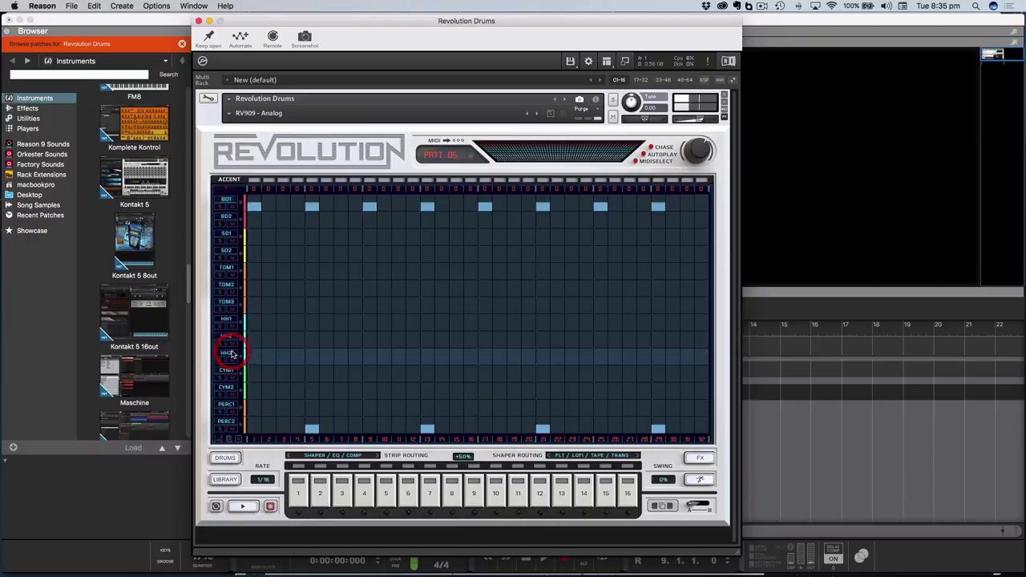
# Place full-level hits on steps 3 and 7 of the HH3 row
pyautogui.click(278, 361)
pyautogui.moveTo(290, 367); pyautogui.dragTo(291, 335)
pyautogui.moveTo(348, 360)
pyautogui.mouseDown()
pyautogui.moveTo(360, 314)
pyautogui.moveTo(355, 397)
pyautogui.mouseUp()
# Try a hit at different levels on step 8 of the CYM1 row, and remove it
pyautogui.click(355, 368)
pyautogui.click(355, 399)
pyautogui.click(355, 380)
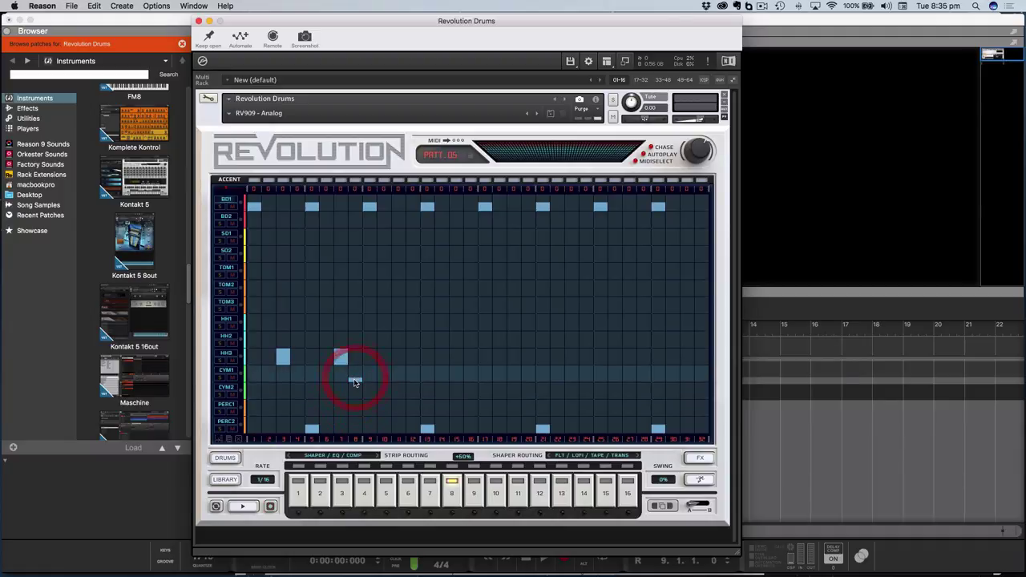
pyautogui.click(355, 380)
pyautogui.click(356, 380)
pyautogui.click(355, 378)
pyautogui.click(356, 382)
pyautogui.click(356, 382)
# Place full-level HH3 hits on steps 11, 15, 19, 23, 27 and 31, and audition the pattern
pyautogui.click(398, 357)
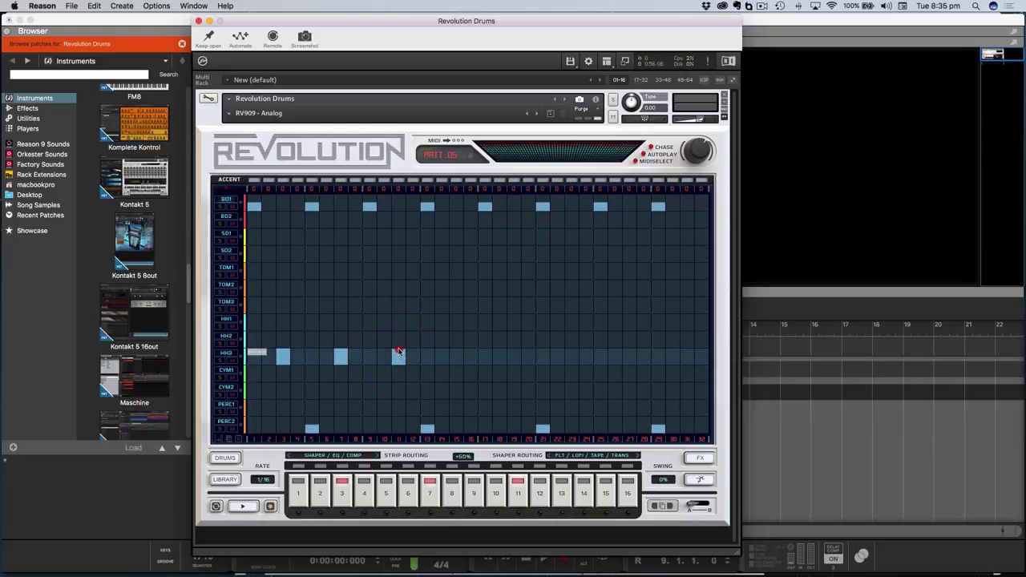
pyautogui.click(456, 357)
pyautogui.click(514, 357)
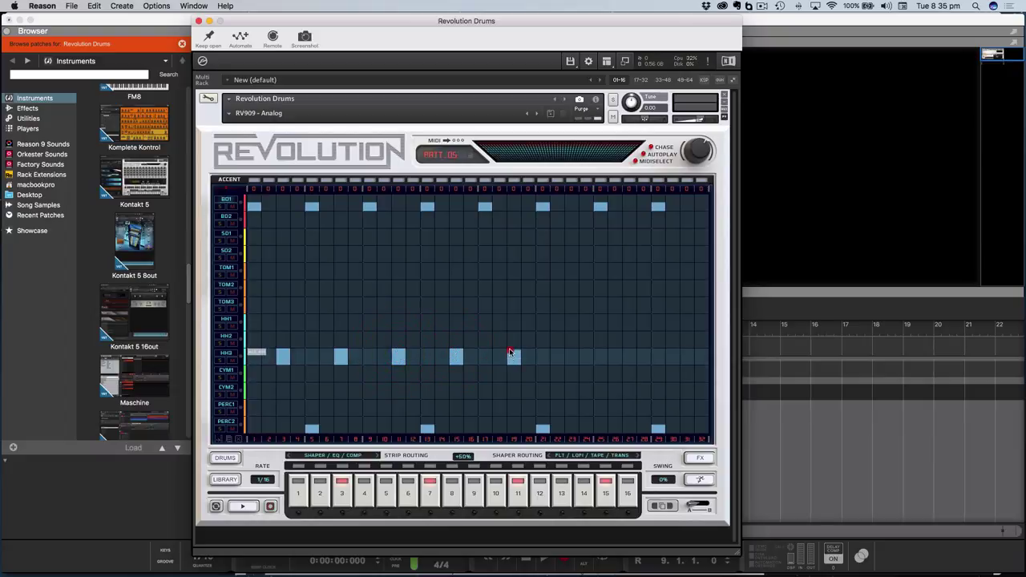
pyautogui.click(571, 357)
pyautogui.click(629, 357)
pyautogui.click(687, 357)
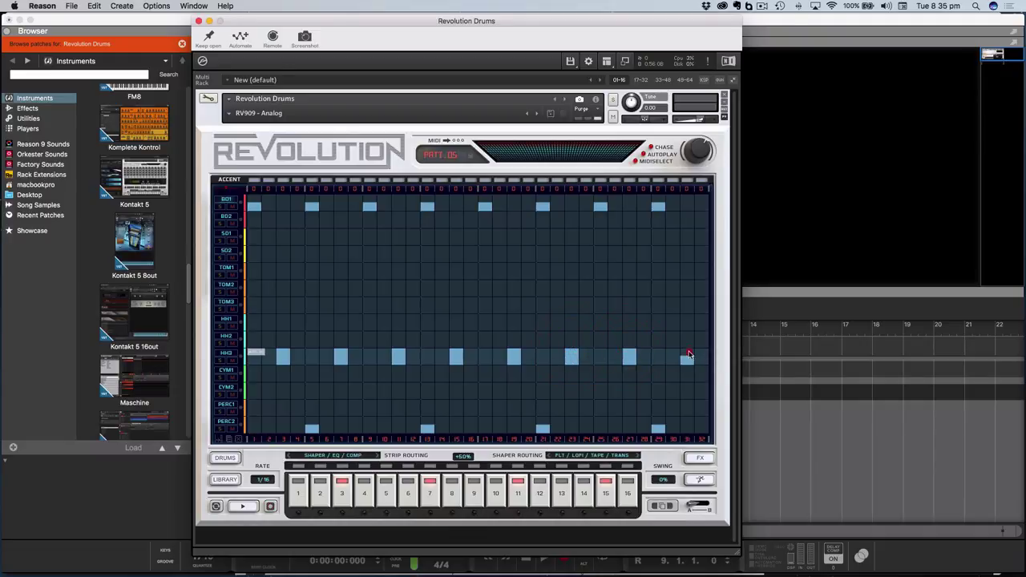
pyautogui.click(243, 506)
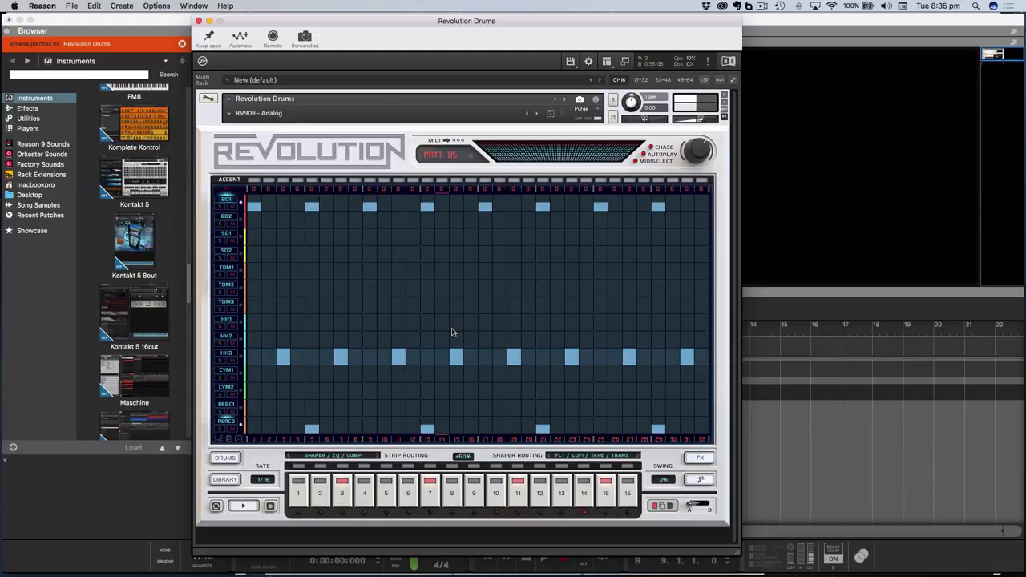
pyautogui.click(244, 507)
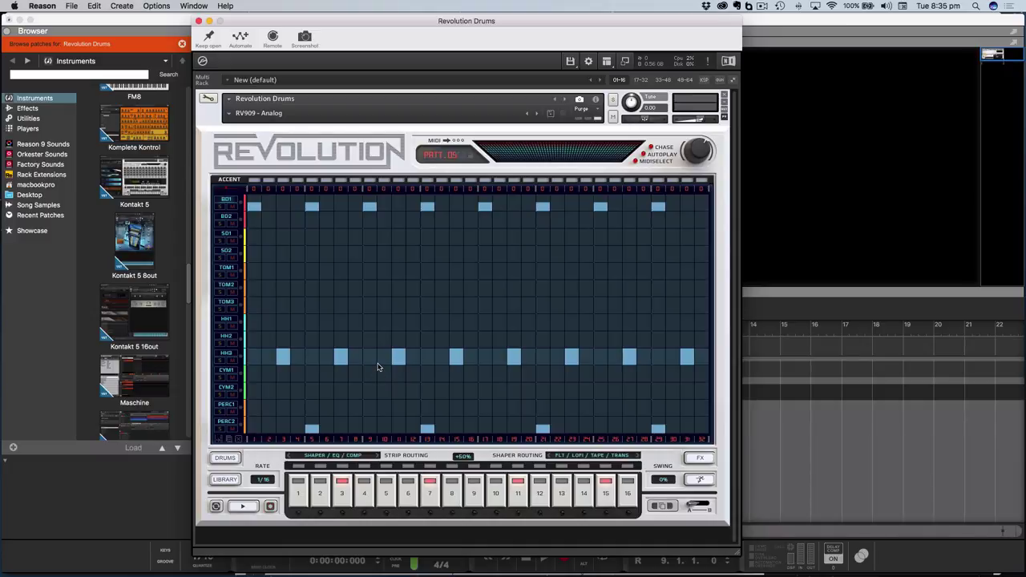
# Place full-level hits on steps 2 and 8 of the HH1 row, and audition the pattern
pyautogui.click(268, 322)
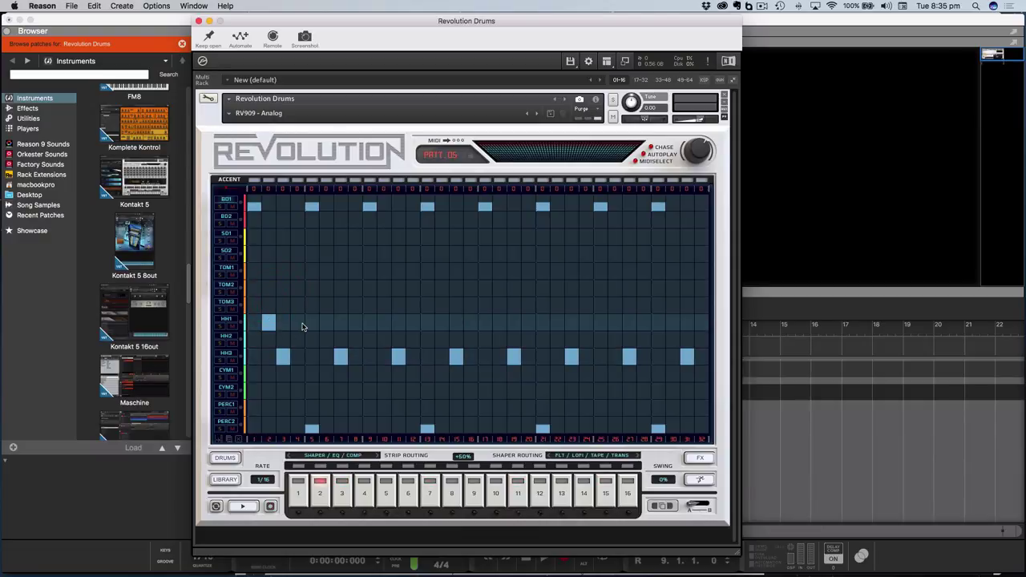
pyautogui.click(355, 323)
pyautogui.click(245, 507)
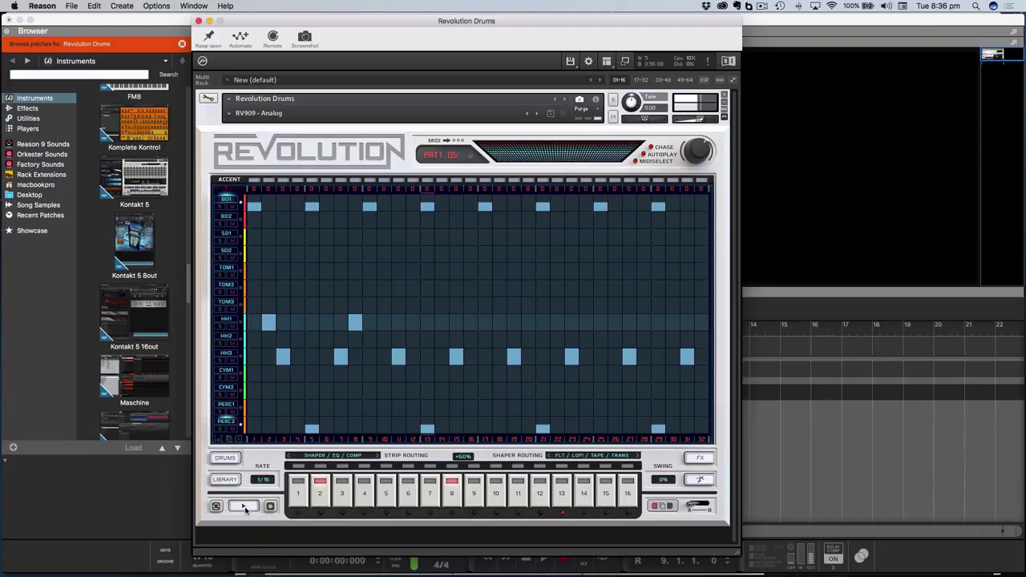
pyautogui.click(245, 507)
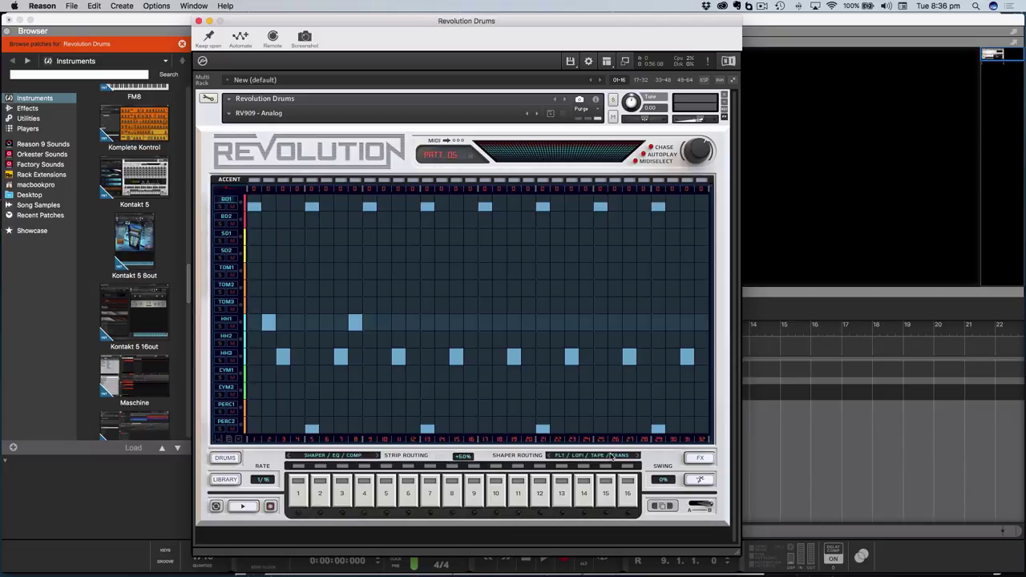
# Set the sequencer's swing to +46% and audition the pattern
pyautogui.moveTo(665, 481)
pyautogui.mouseDown()
pyautogui.moveTo(676, 416)
pyautogui.moveTo(666, 479)
pyautogui.mouseUp()
pyautogui.click(664, 480)
pyautogui.click(243, 506)
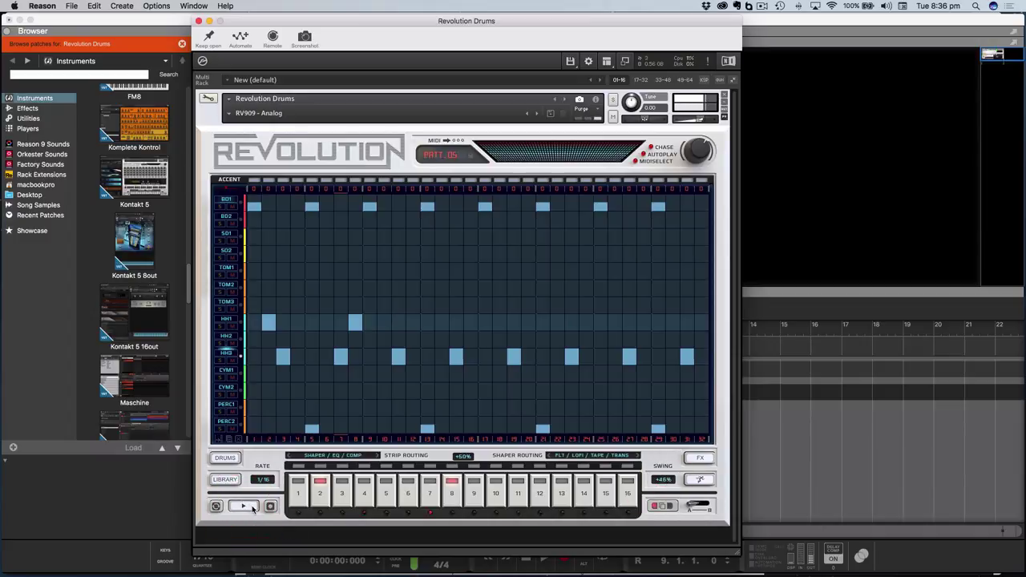
pyautogui.click(243, 506)
# Raise the sequencer's swing to +100% and play the pattern to hear it
pyautogui.moveTo(664, 480); pyautogui.dragTo(666, 449)
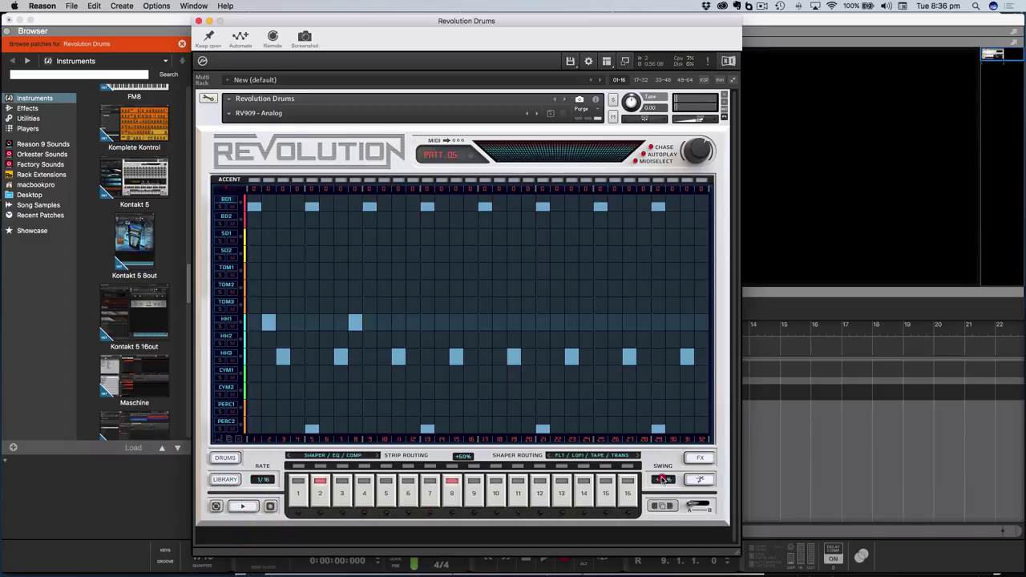
pyautogui.click(243, 506)
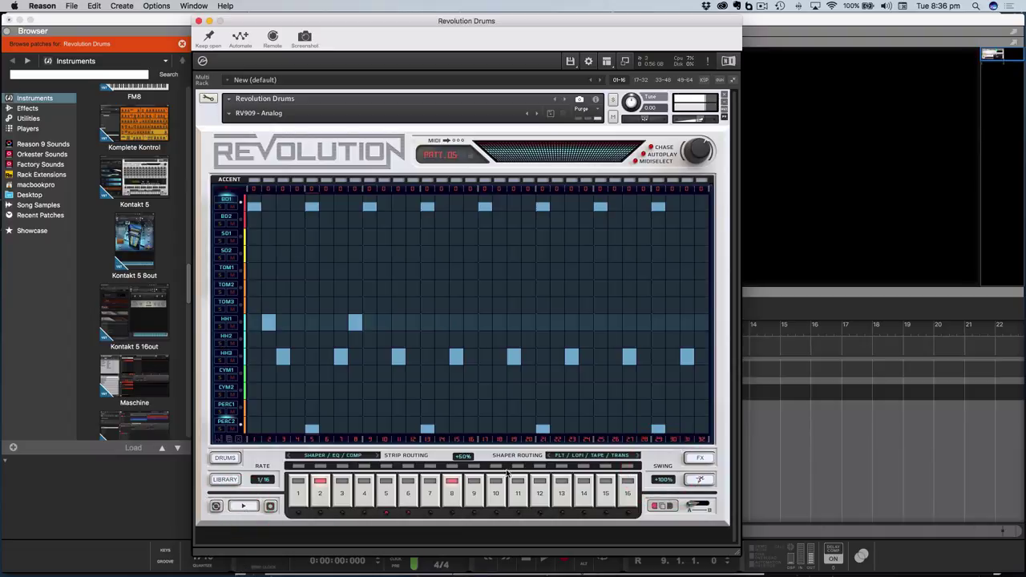
pyautogui.click(243, 506)
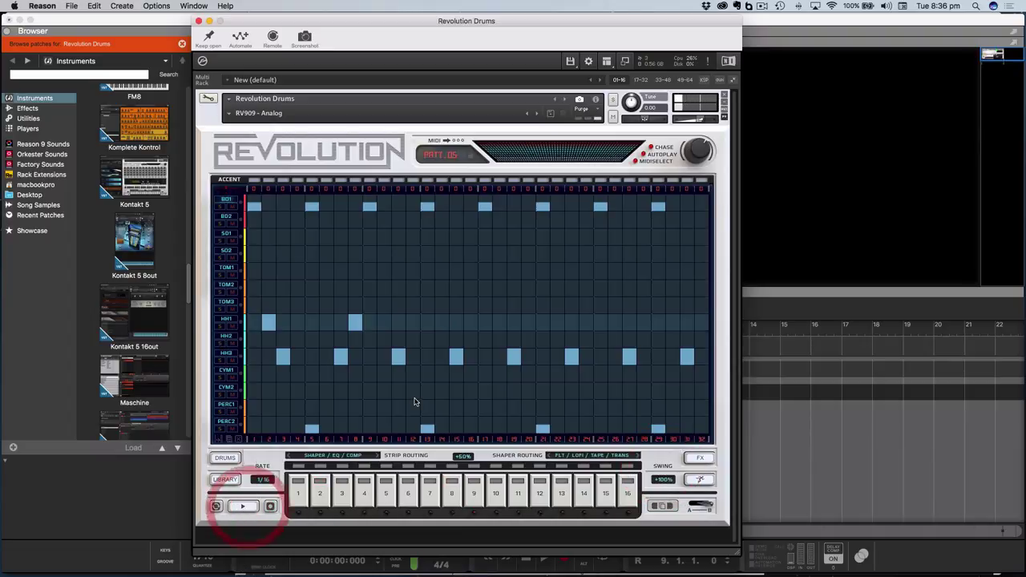
# While the pattern plays, place full-level HH1 hits on steps 14, 18, 24, 26 and 30
pyautogui.click(243, 506)
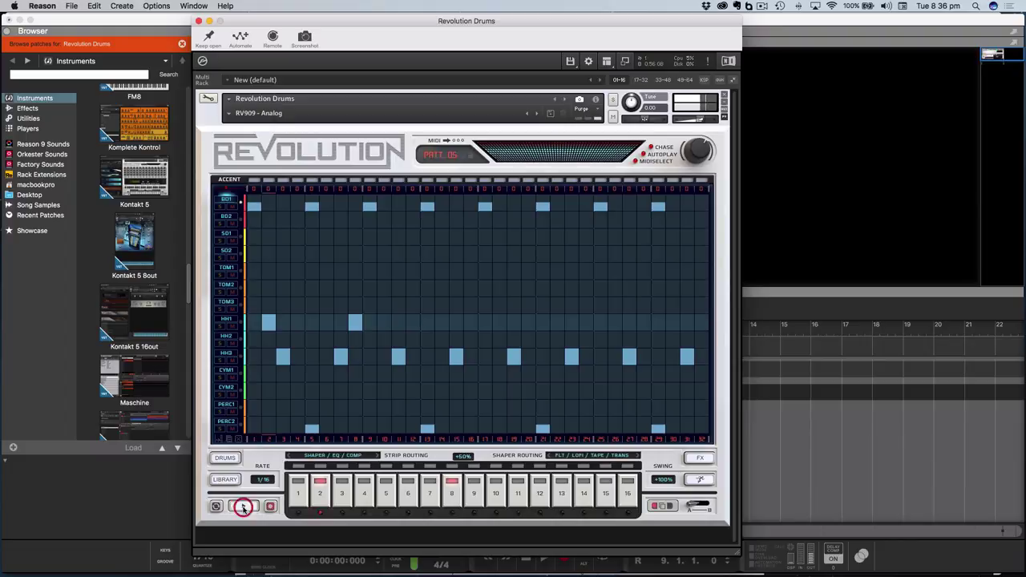
pyautogui.click(443, 321)
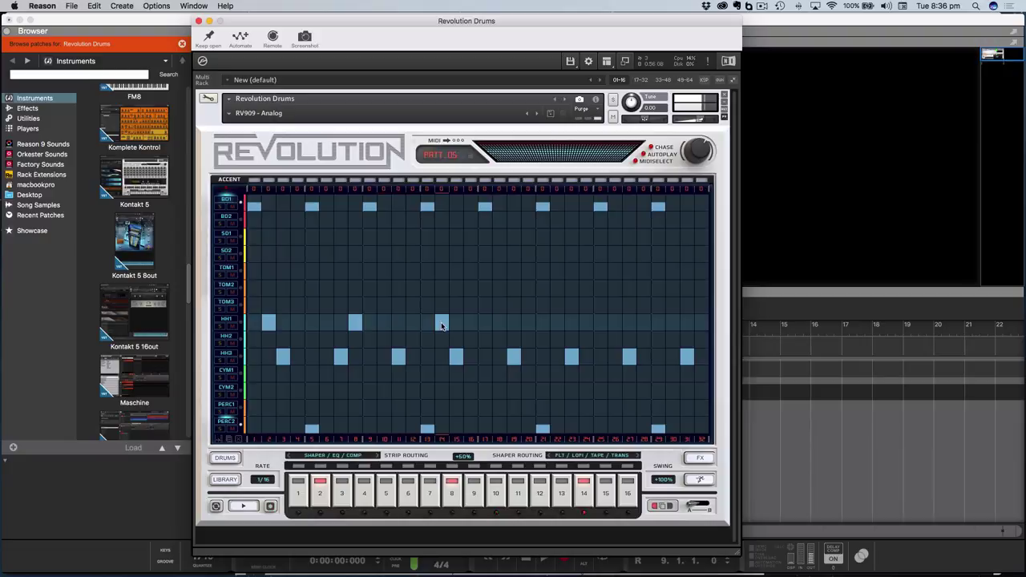
pyautogui.click(528, 324)
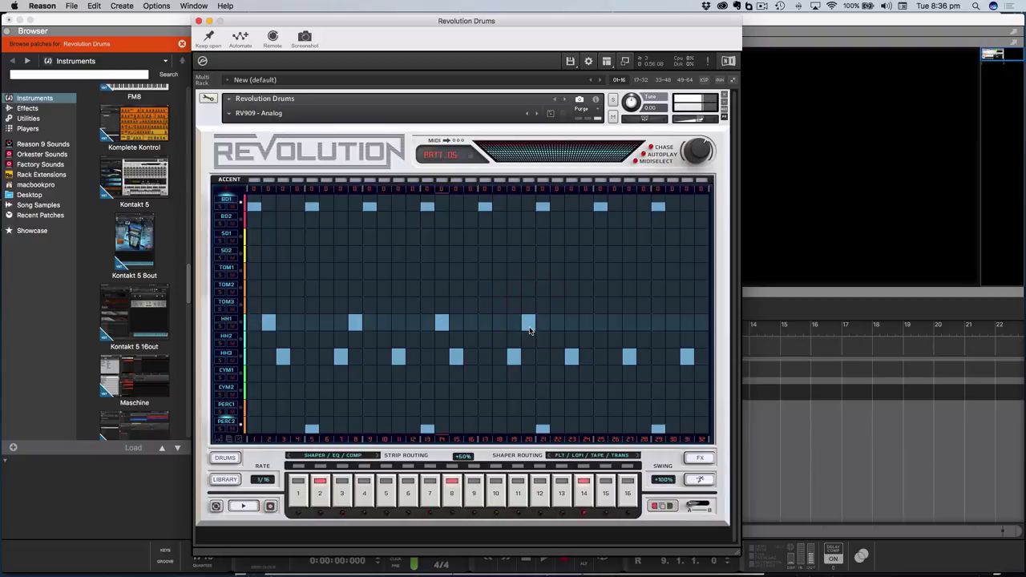
pyautogui.click(528, 325)
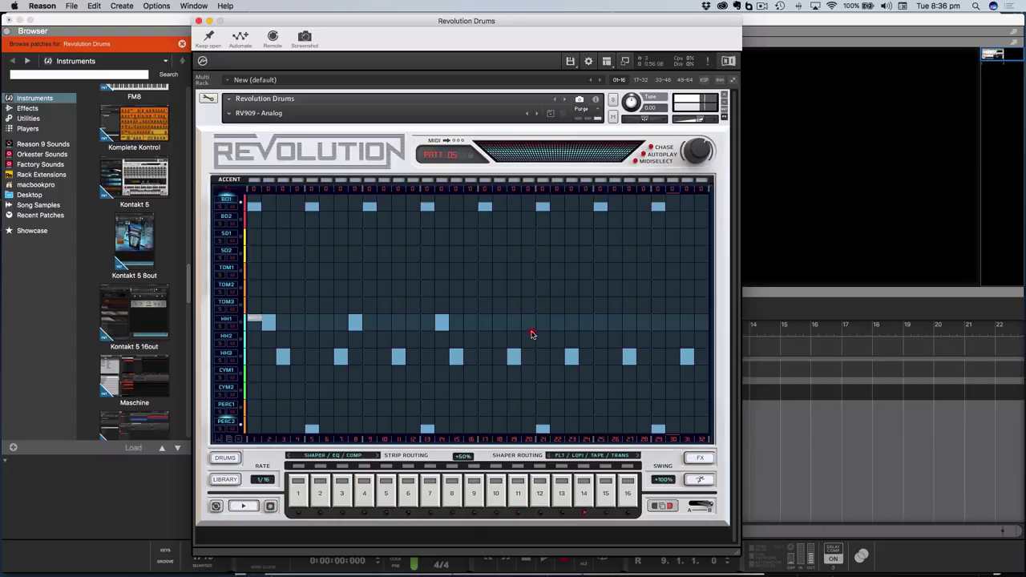
pyautogui.click(502, 322)
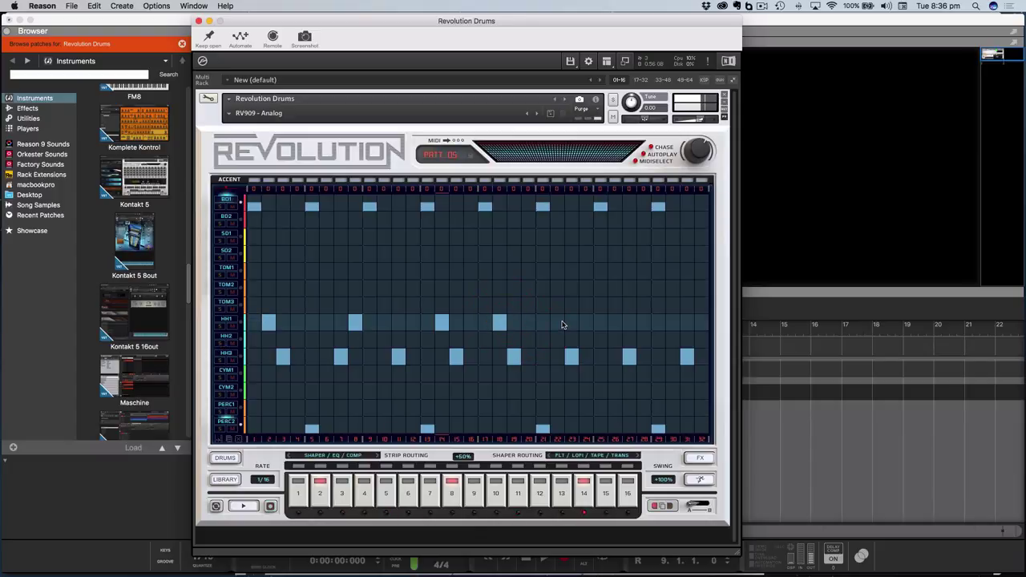
pyautogui.click(586, 323)
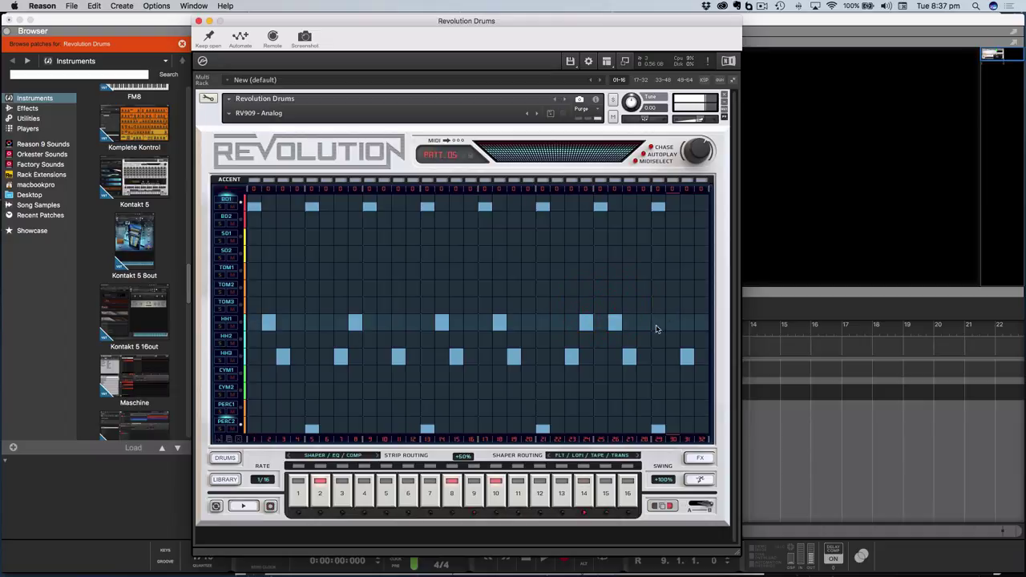
pyautogui.click(700, 322)
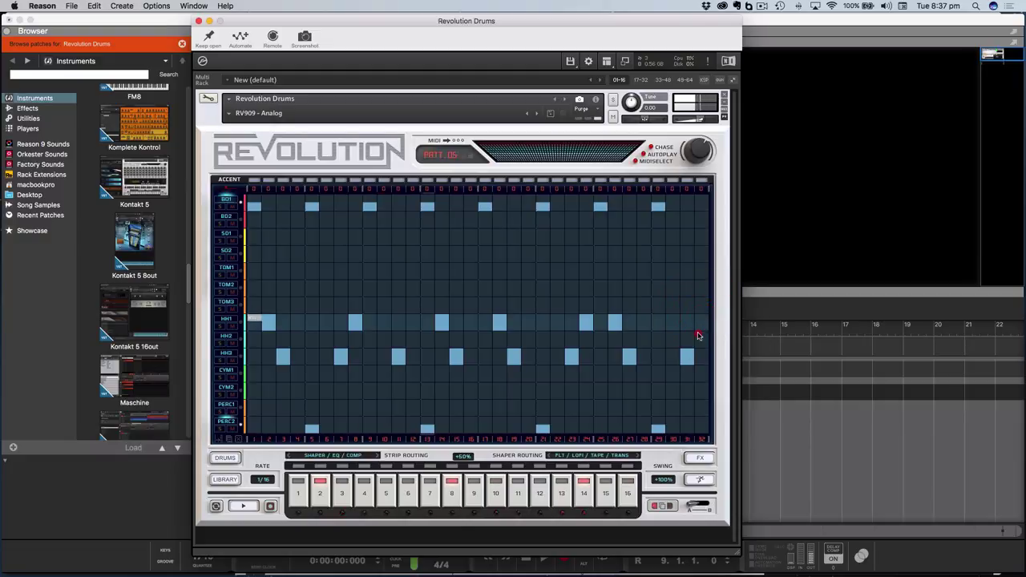
pyautogui.click(698, 335)
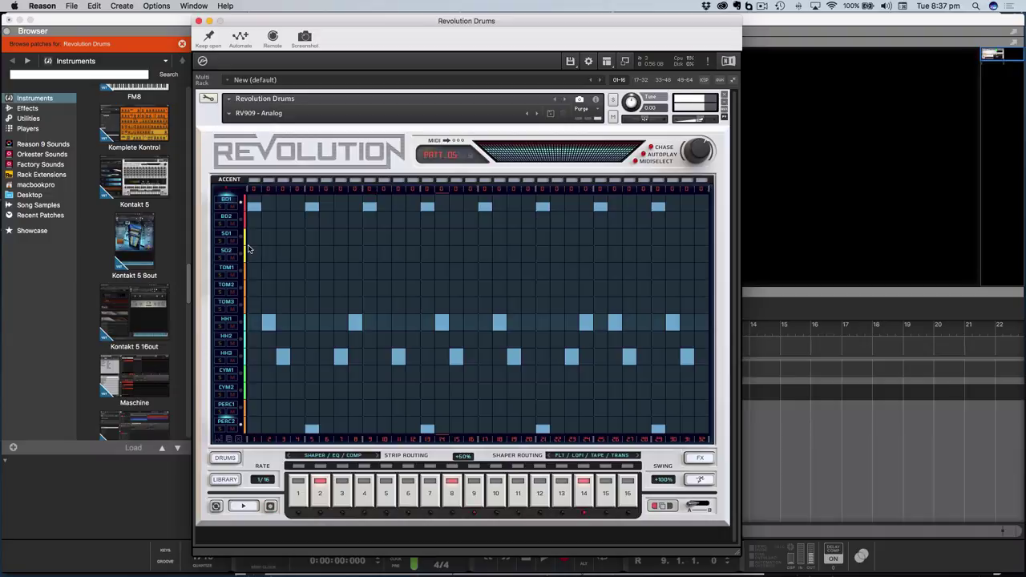
# Audition the BD2, SD1, SD2, TOM1 and TOM2 drums while the pattern plays
pyautogui.click(228, 217)
pyautogui.click(226, 217)
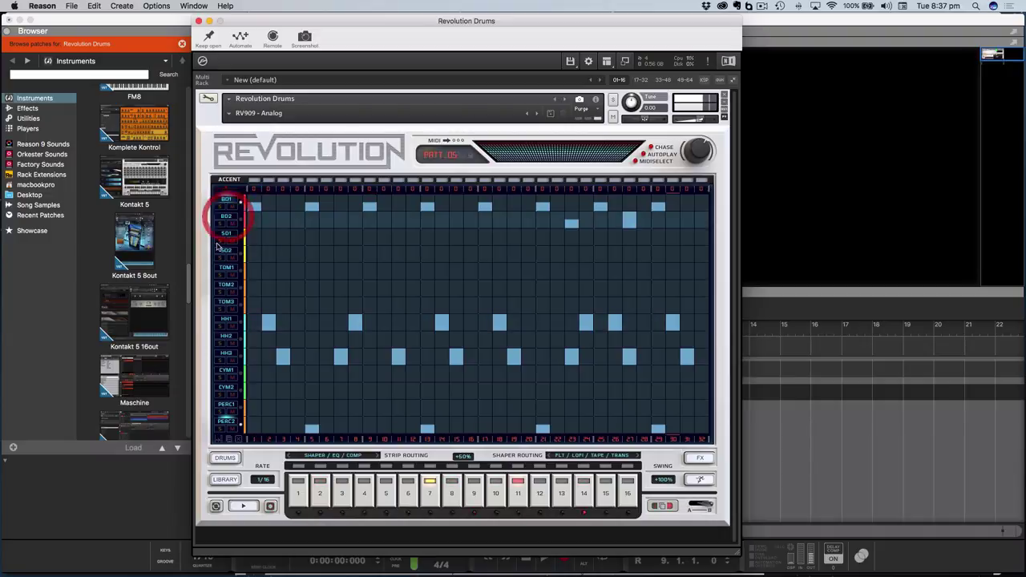
pyautogui.click(226, 234)
pyautogui.click(226, 250)
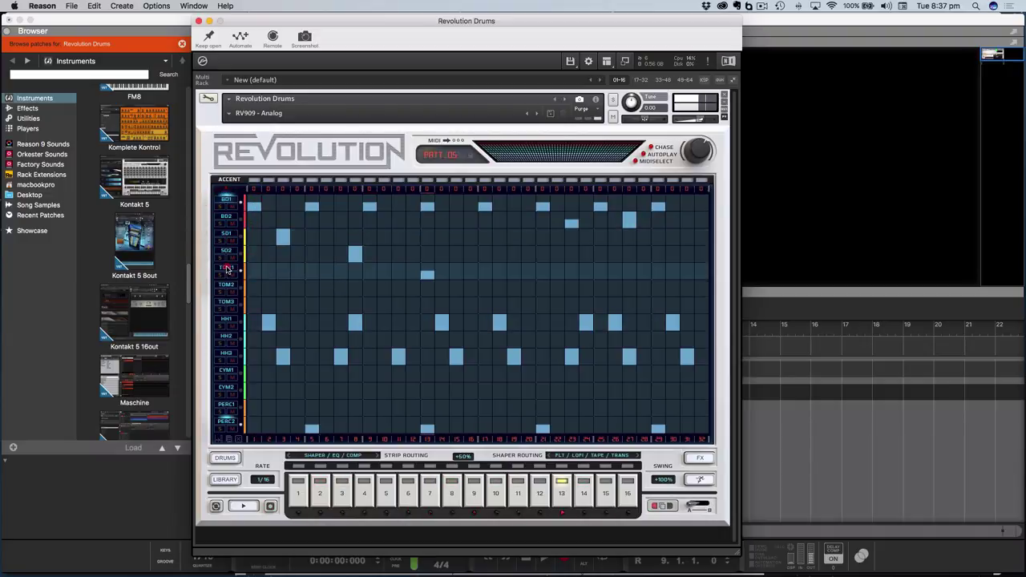
pyautogui.click(226, 268)
pyautogui.click(226, 287)
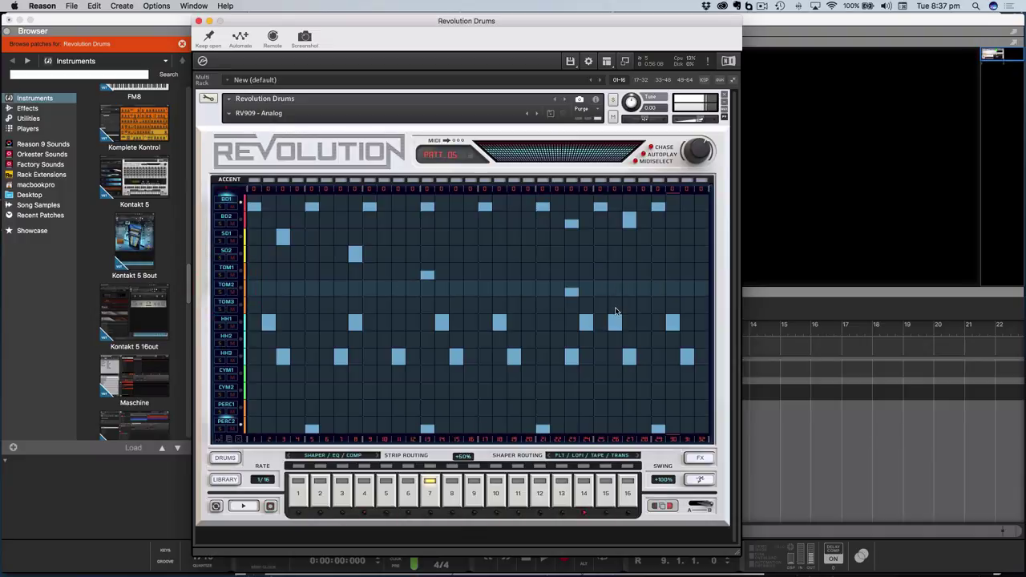
# Stop playback, switch off the sequencer's recording, and clear the stray hits from the SD1, SD2, TOM1 and TOM2 rows
pyautogui.press('space')
pyautogui.click(240, 506)
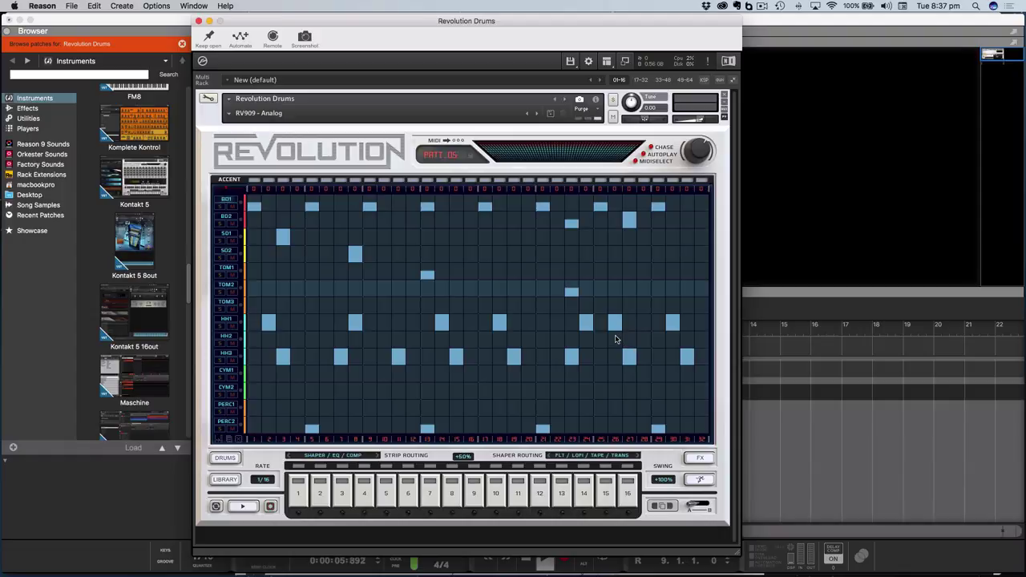
pyautogui.click(271, 508)
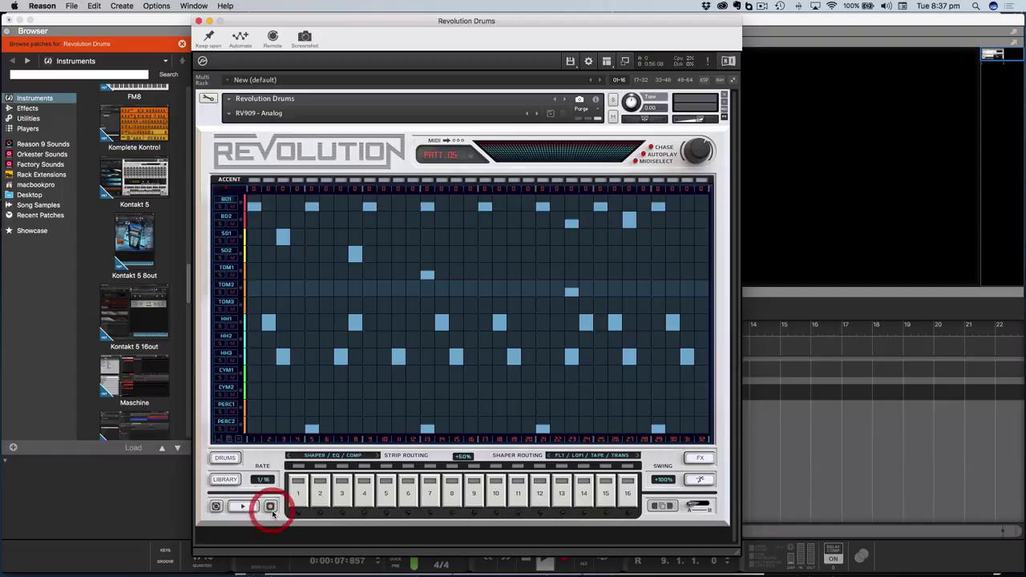
pyautogui.click(230, 240)
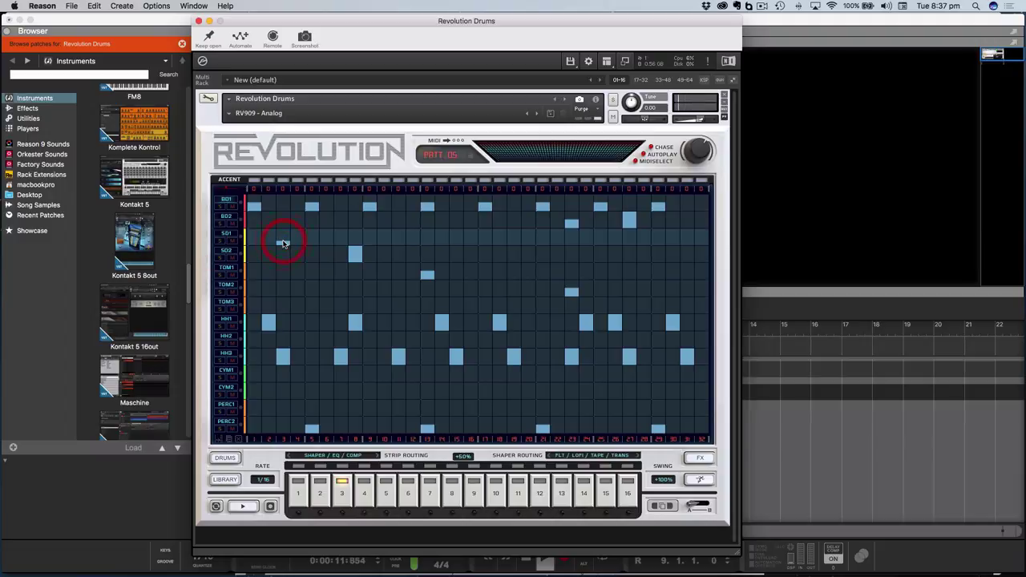
pyautogui.click(356, 261)
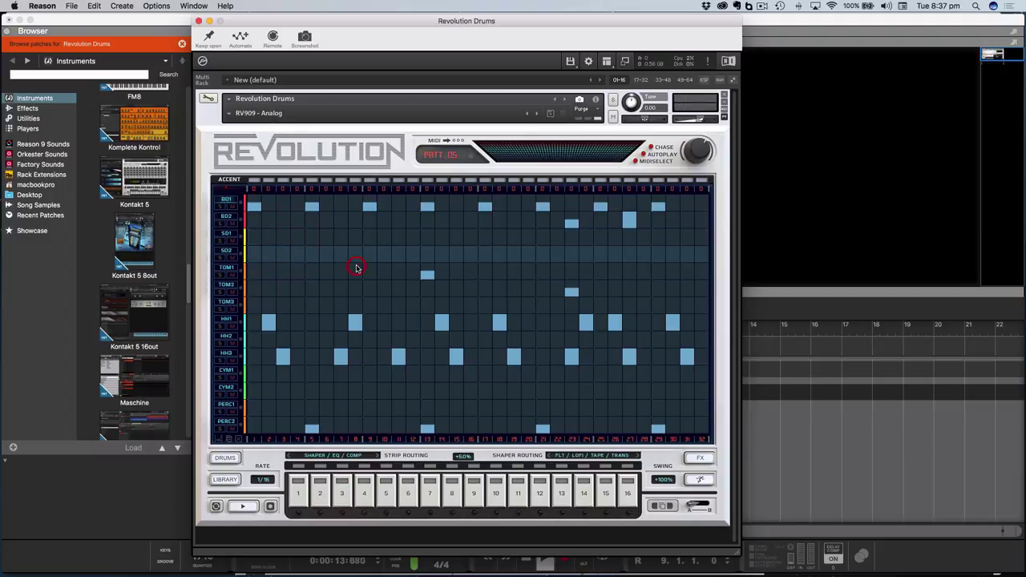
pyautogui.click(431, 277)
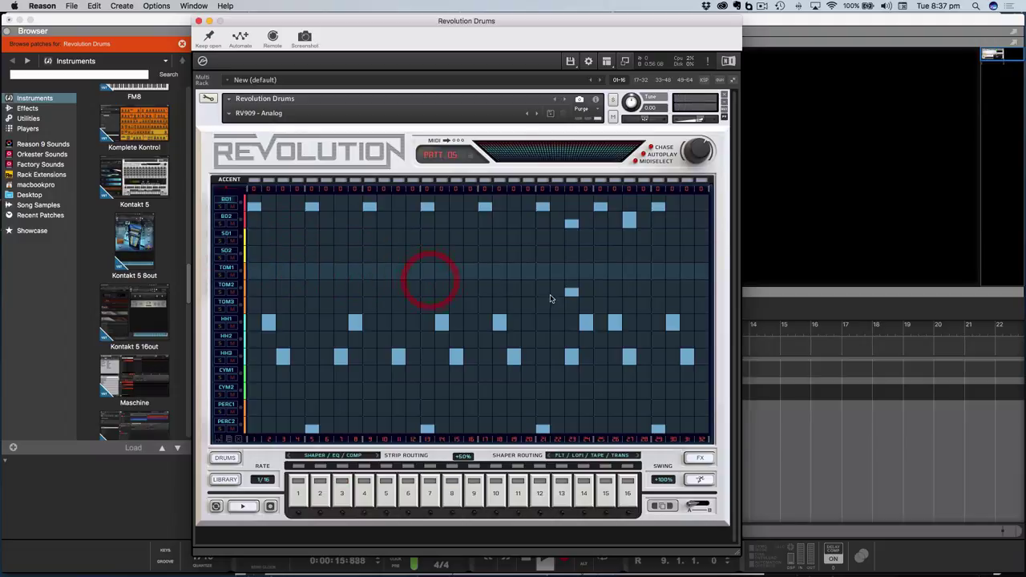
pyautogui.click(569, 293)
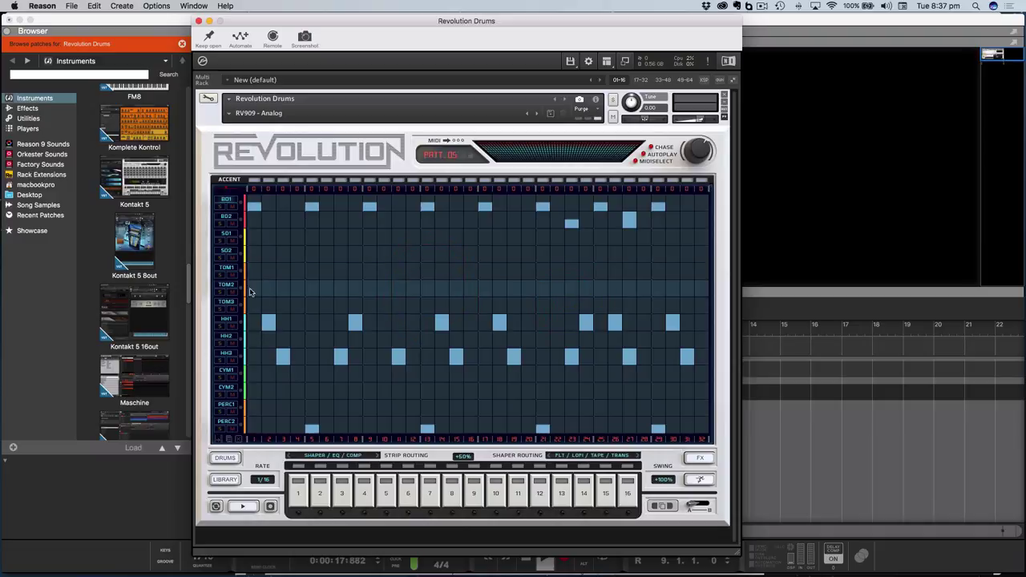
# Restart the pattern, audition TOM2 against it, and place full-level TOM2 hits on steps 7 and 12
pyautogui.click(242, 508)
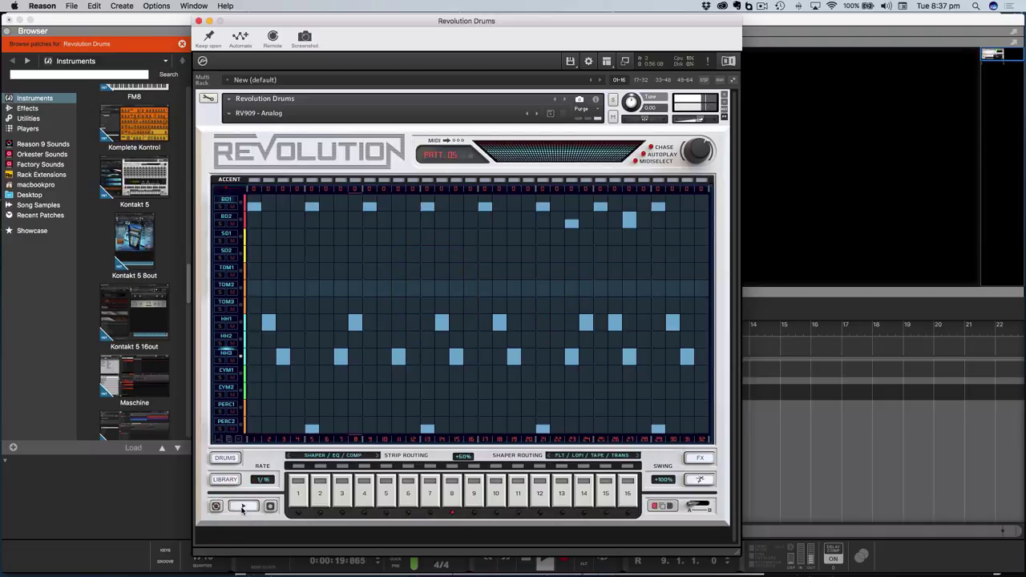
pyautogui.click(226, 287)
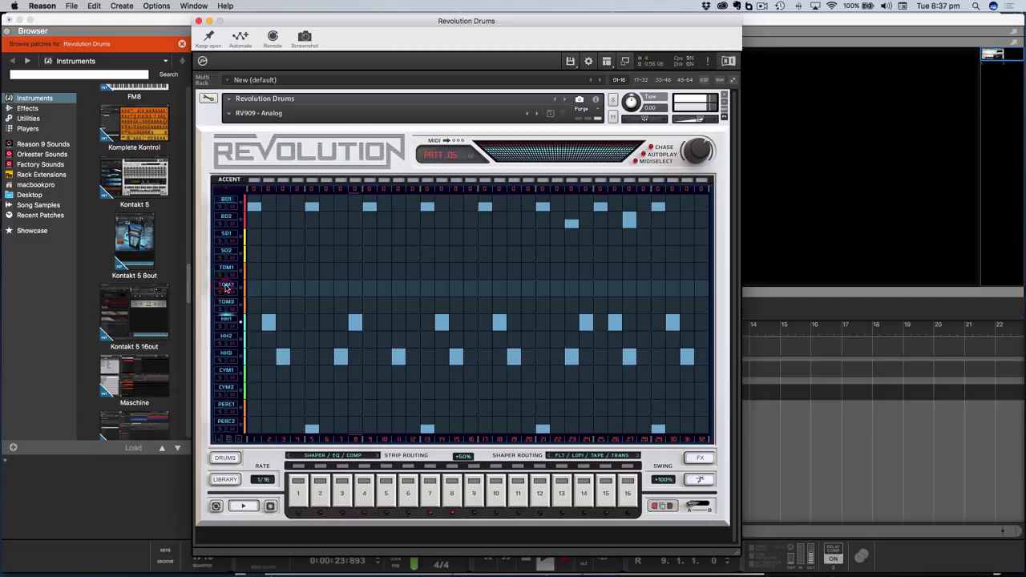
pyautogui.click(227, 287)
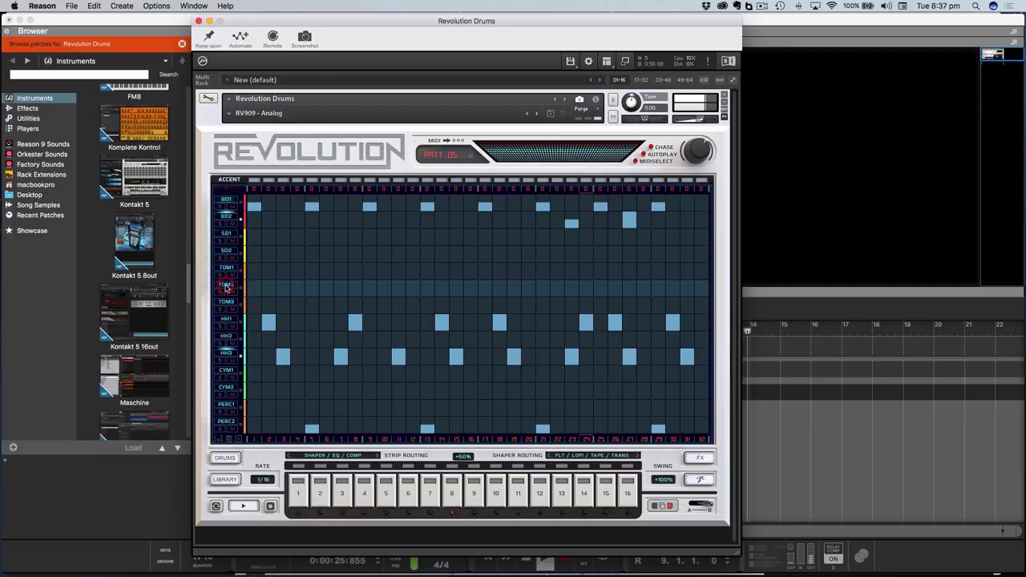
pyautogui.click(226, 287)
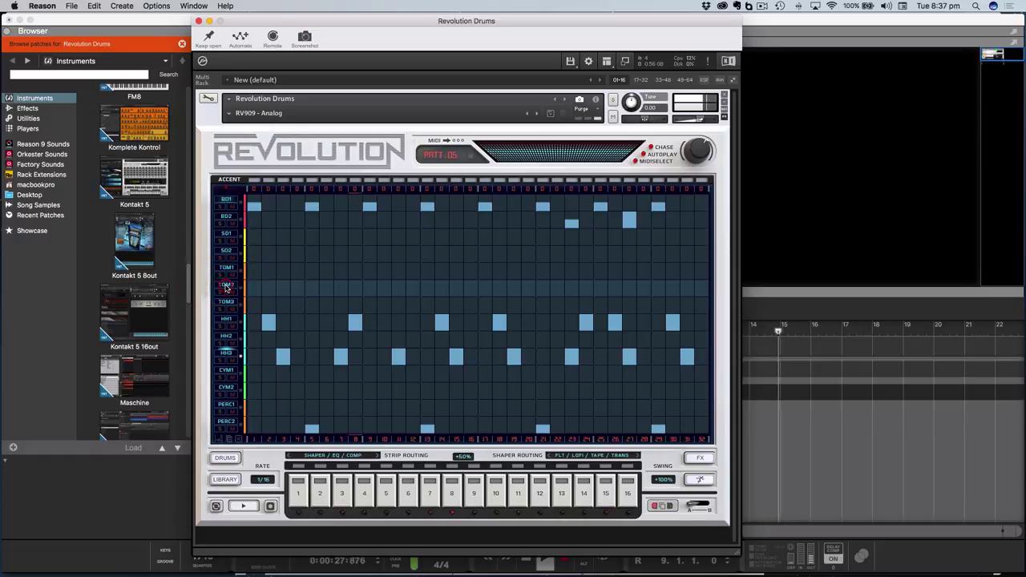
pyautogui.click(226, 288)
pyautogui.click(340, 287)
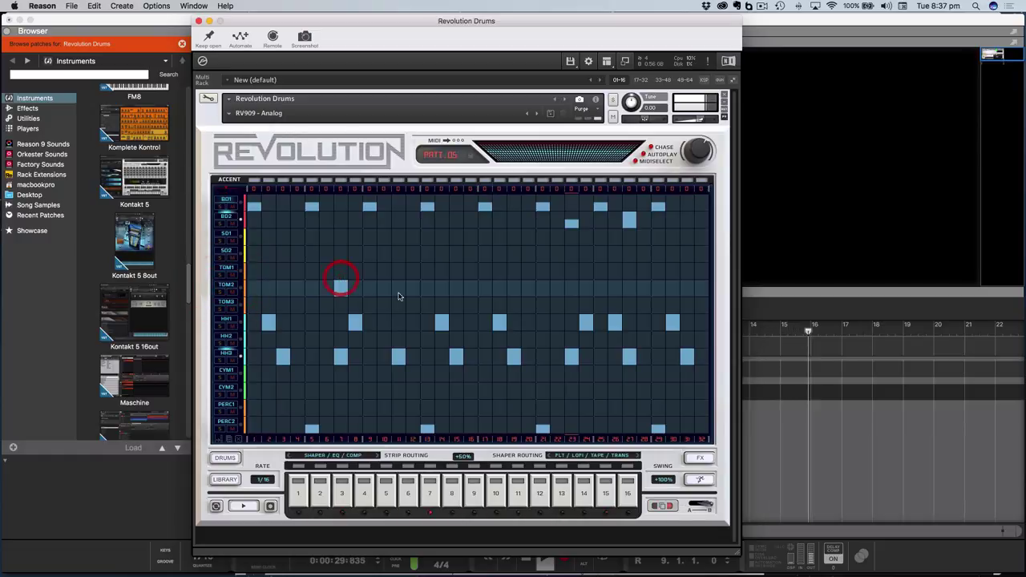
pyautogui.click(413, 287)
# Remove the BD2 hits on steps 23 and 27, and add full-level TOM2 hits on steps 19 and 28
pyautogui.click(630, 227)
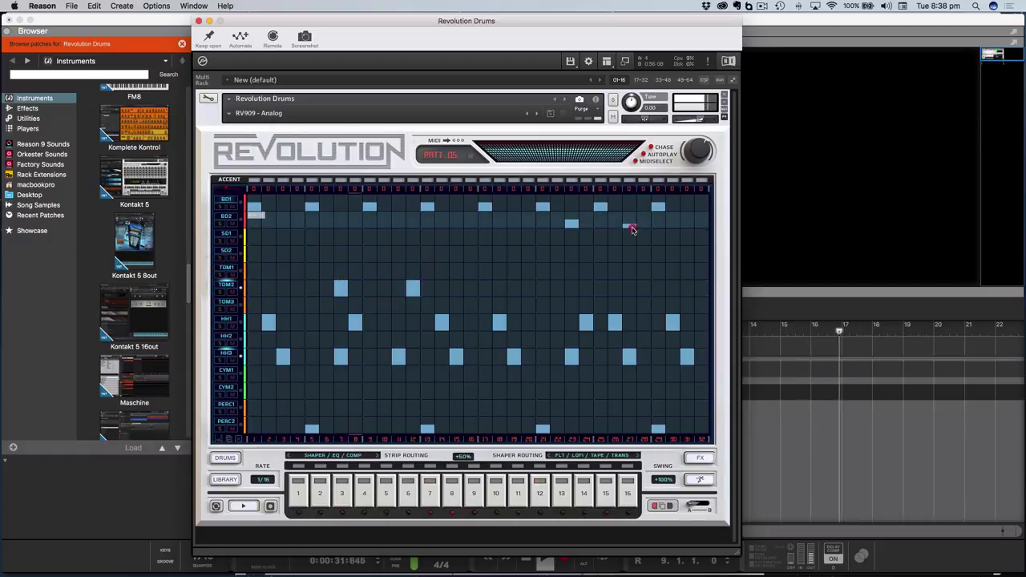
pyautogui.click(630, 227)
pyautogui.click(571, 225)
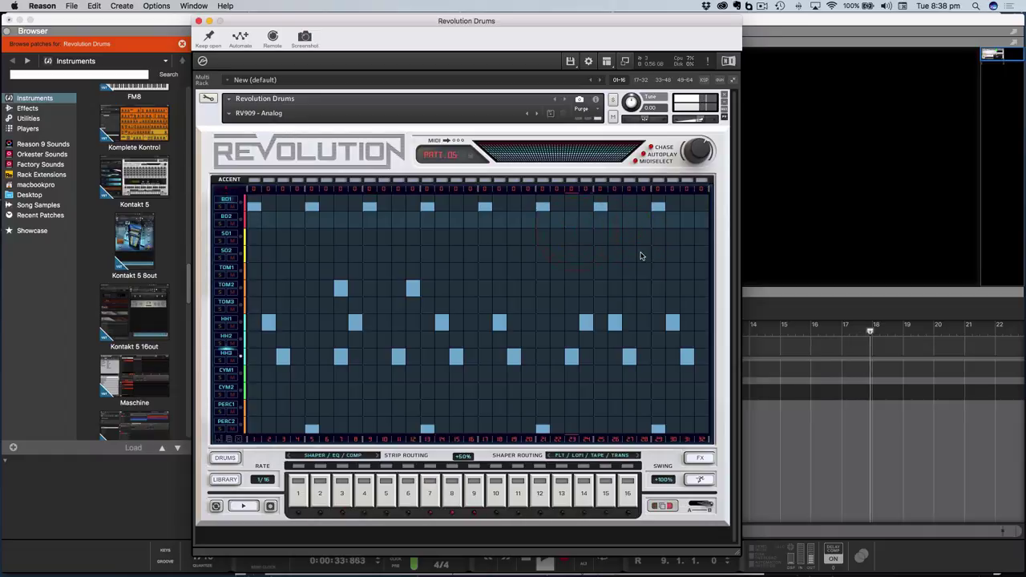
pyautogui.click(514, 288)
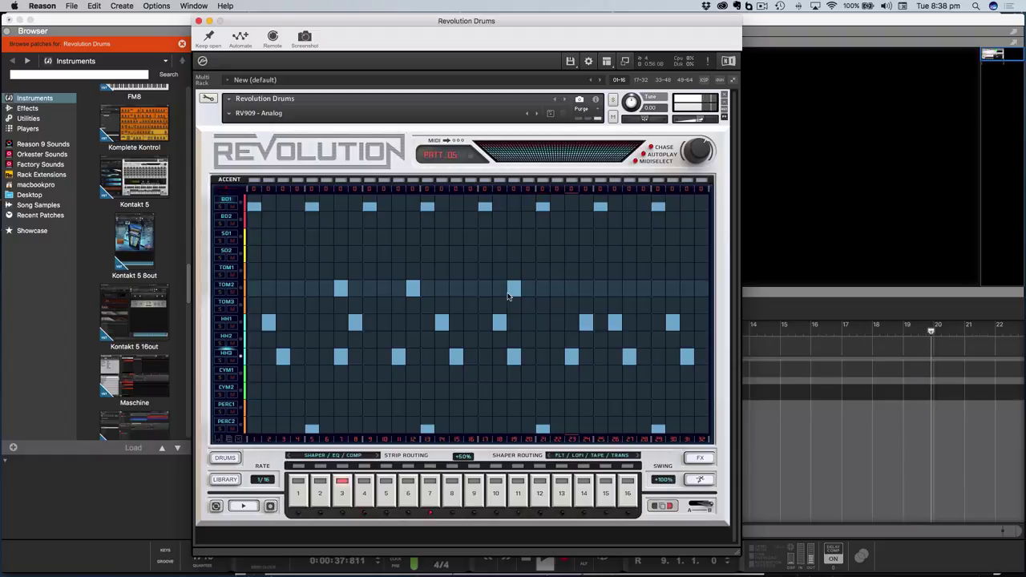
pyautogui.click(645, 287)
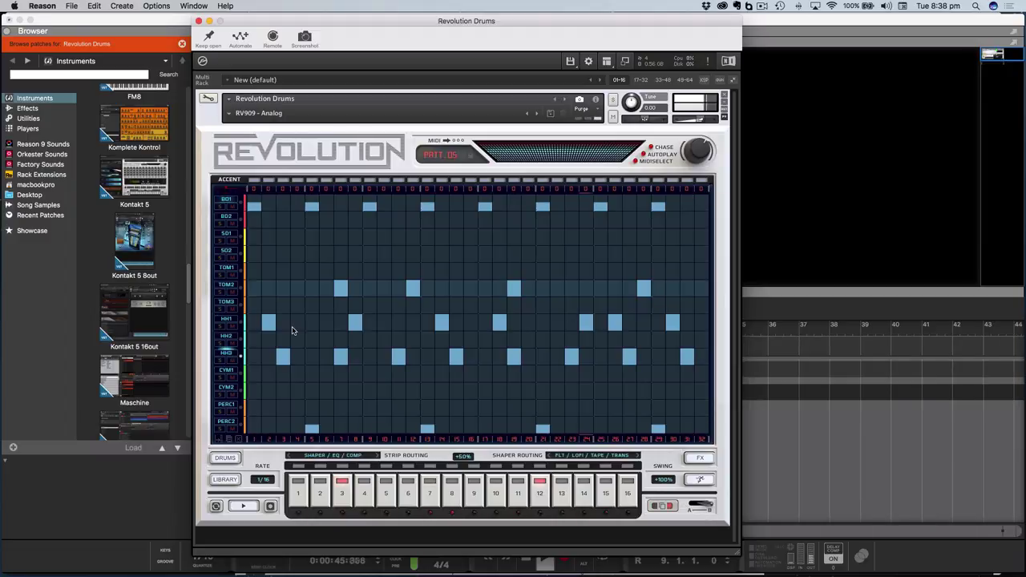
# Audition CYM1 and CYM2, and place full-level CYM2 hits on steps 3, 7, 11, 15, 19, 23, 27 and 31
pyautogui.click(225, 374)
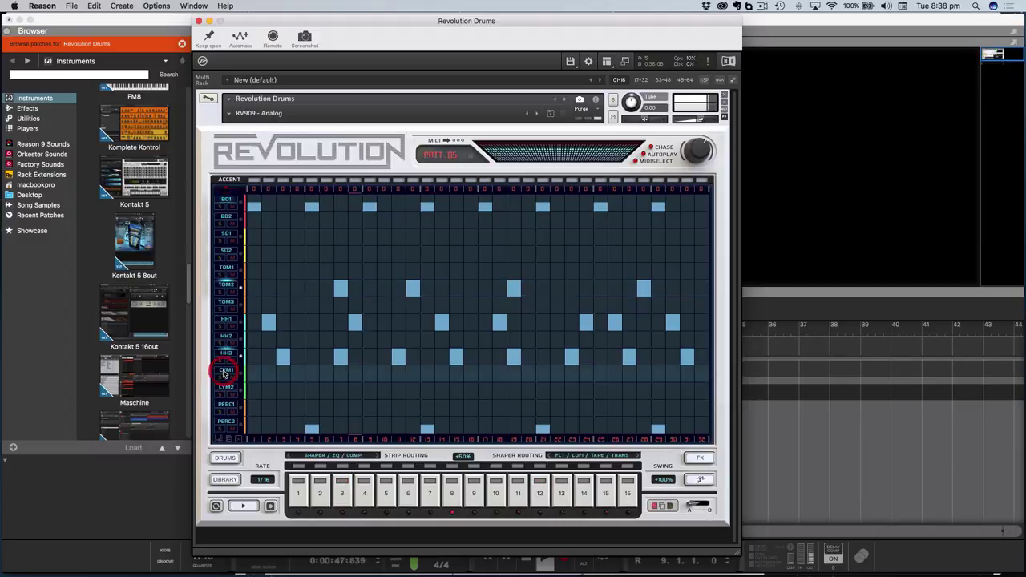
pyautogui.click(226, 390)
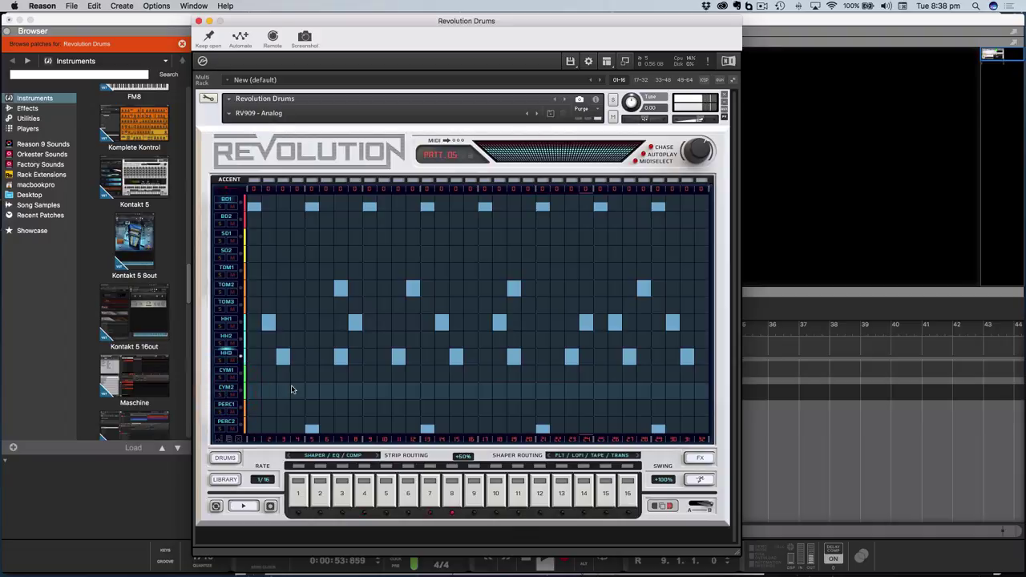
pyautogui.moveTo(340, 393); pyautogui.dragTo(358, 391)
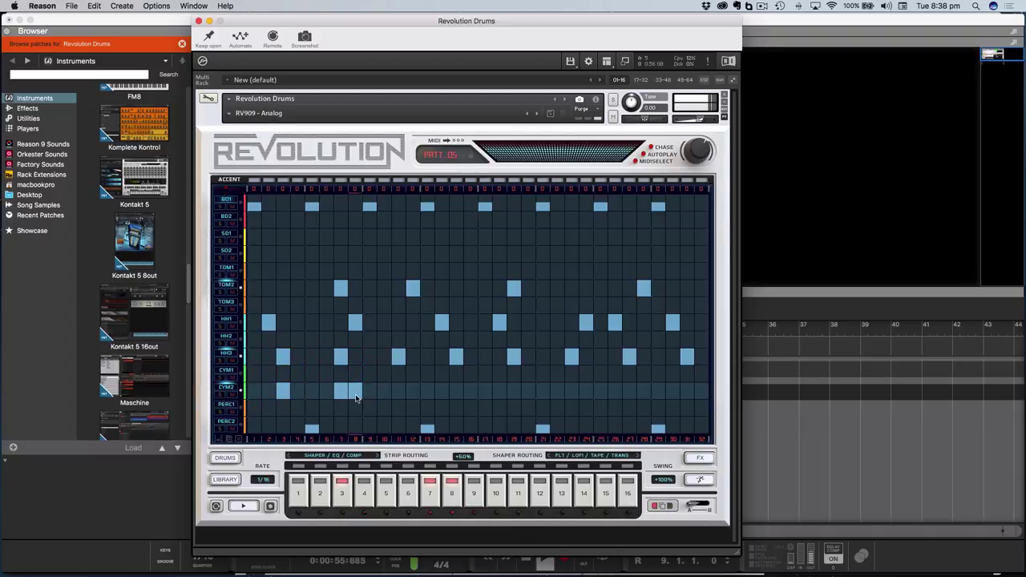
pyautogui.click(358, 399)
pyautogui.click(400, 375)
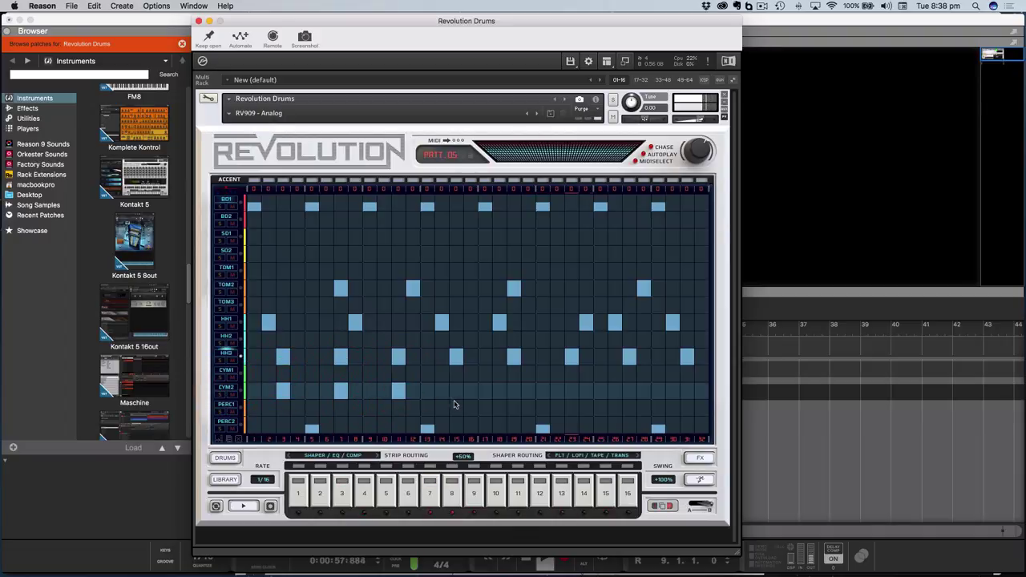
pyautogui.click(514, 392)
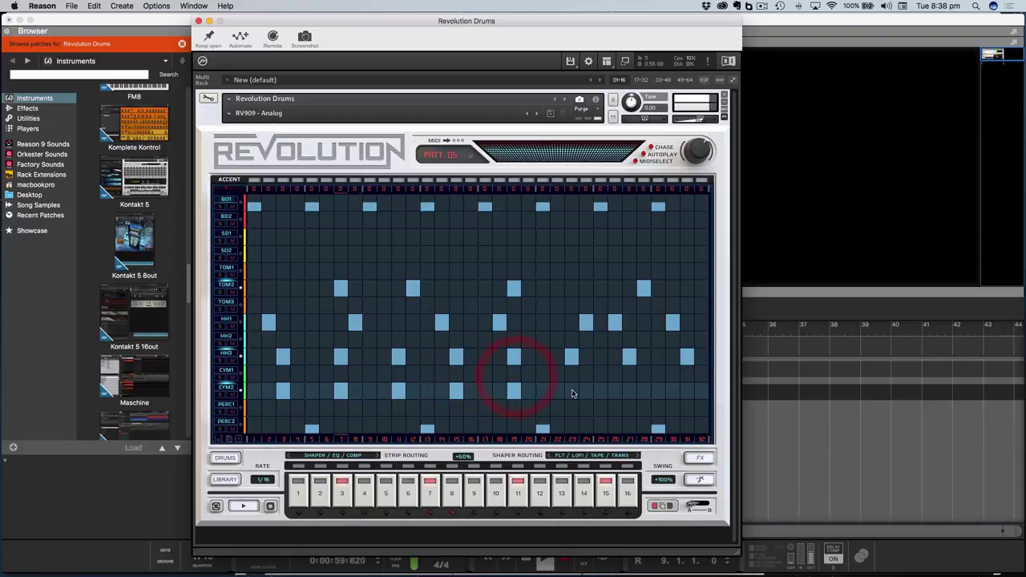
pyautogui.click(629, 393)
pyautogui.click(687, 391)
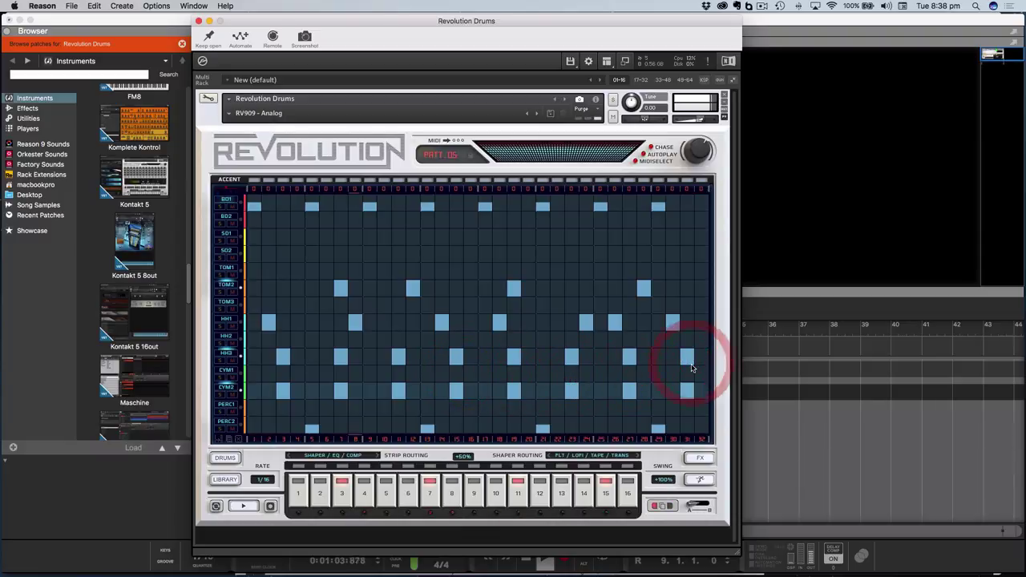
# Switch from the step sequencer to the drum mixer view and play the pattern briefly from there
pyautogui.click(236, 506)
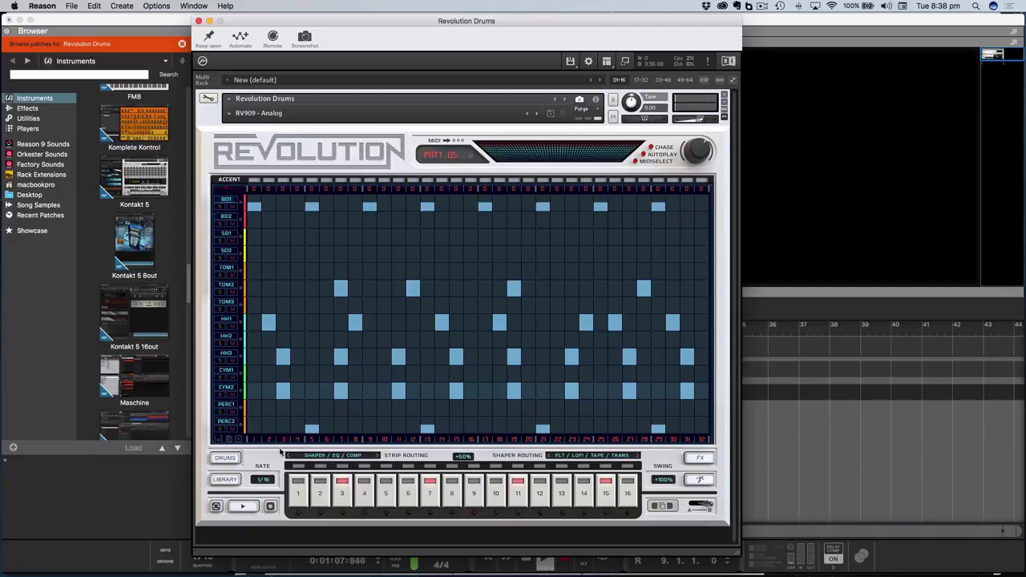
pyautogui.click(224, 460)
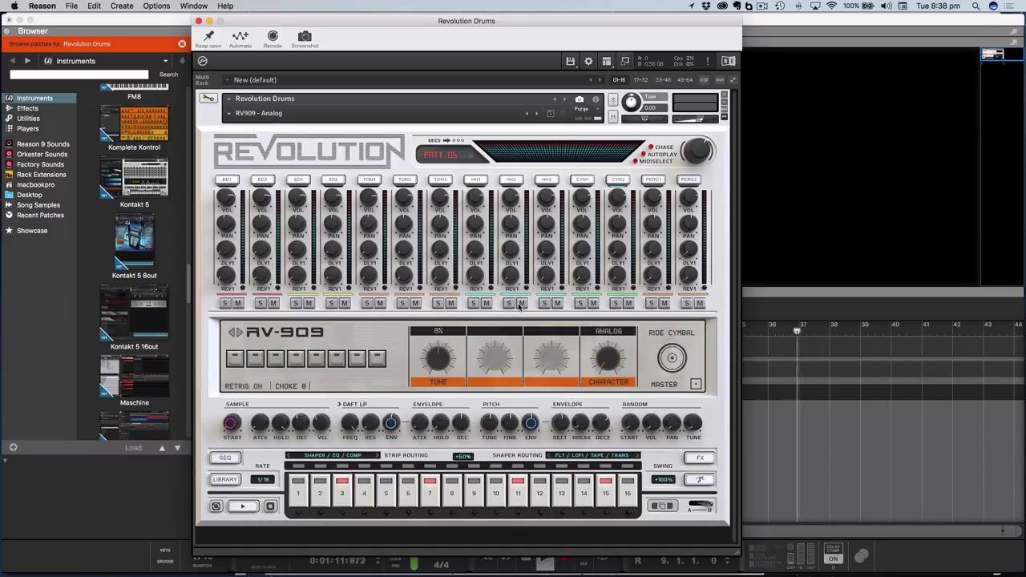
pyautogui.click(245, 506)
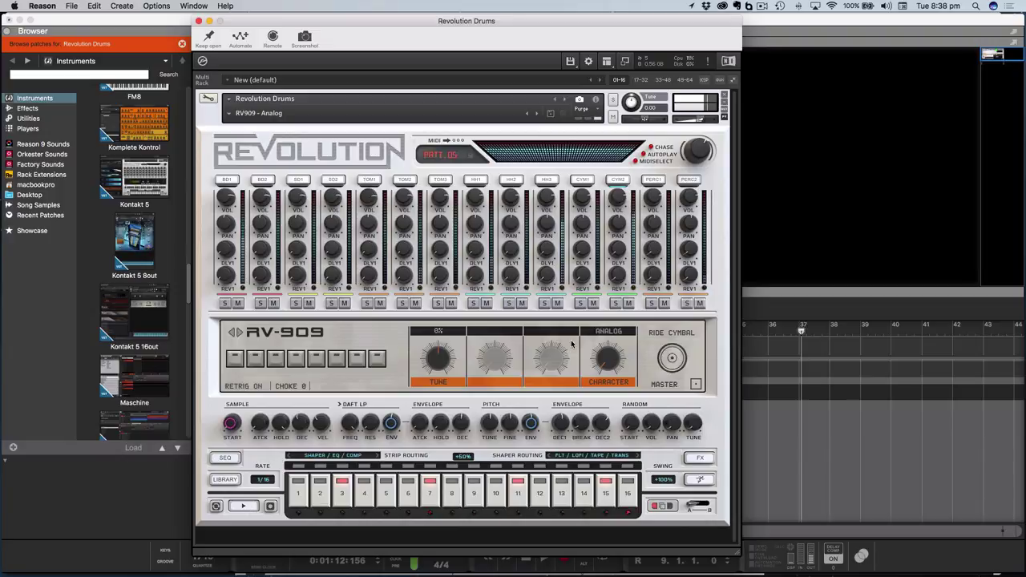
pyautogui.click(619, 200)
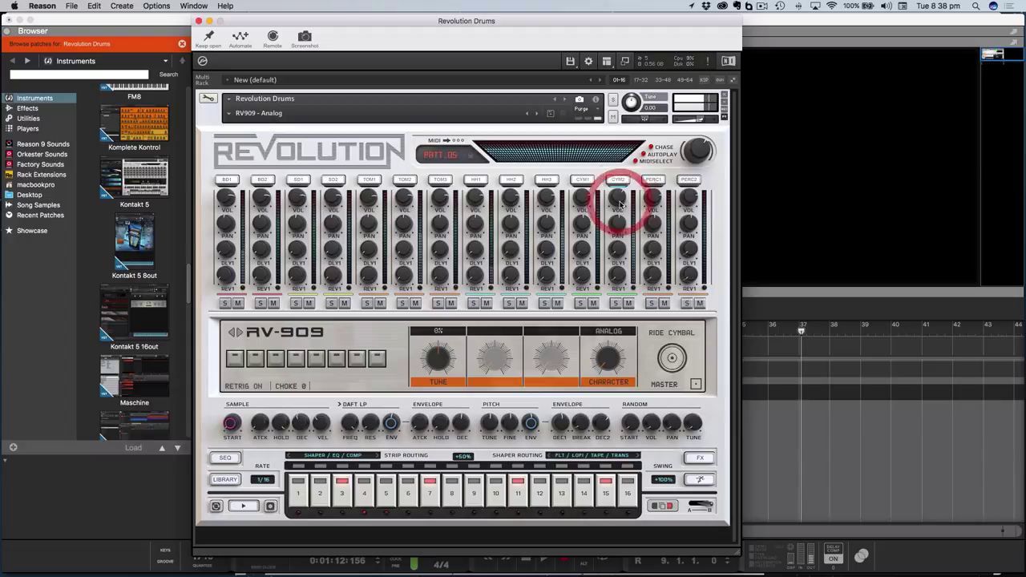
pyautogui.click(243, 506)
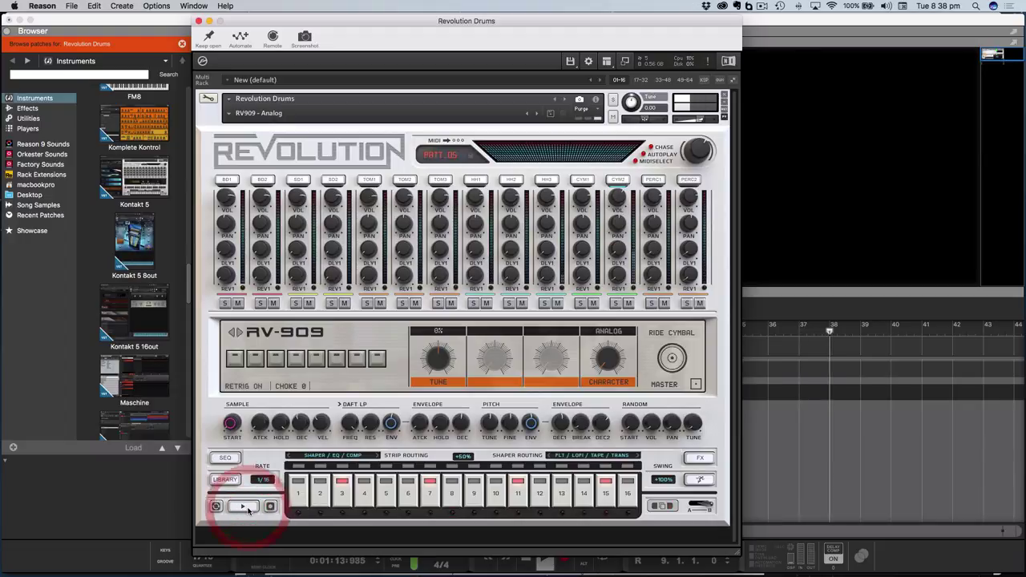
# Set the CYM2 ride cymbal's character to TAPE2 and audition its sound
pyautogui.click(621, 182)
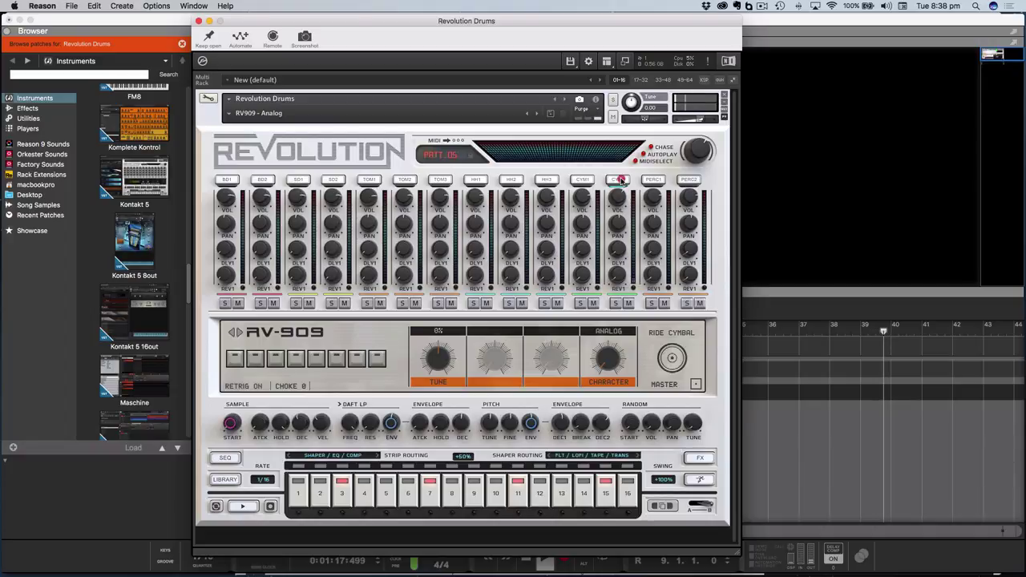
pyautogui.moveTo(610, 357); pyautogui.dragTo(610, 353)
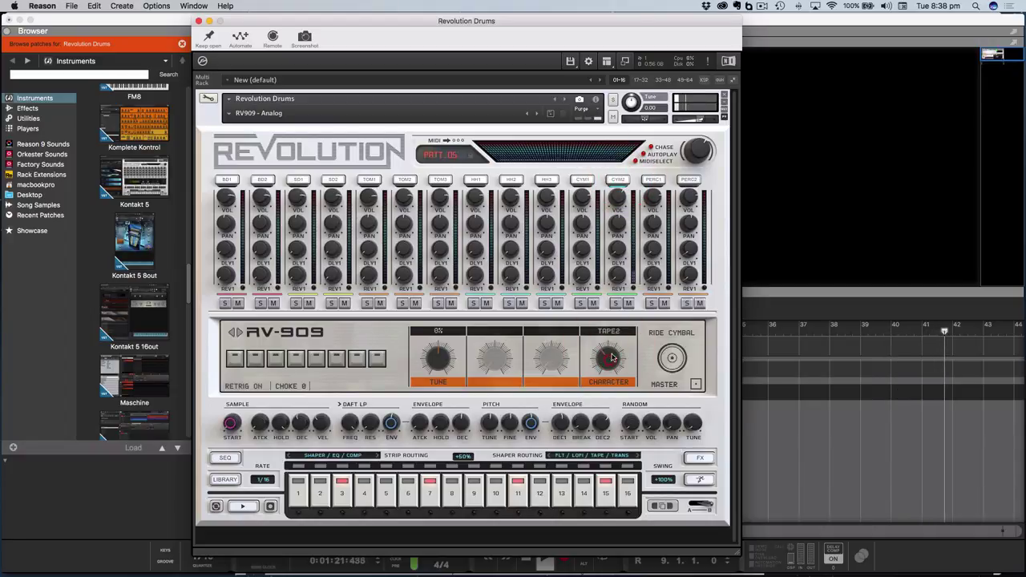
pyautogui.moveTo(608, 358); pyautogui.dragTo(607, 353)
pyautogui.click(617, 182)
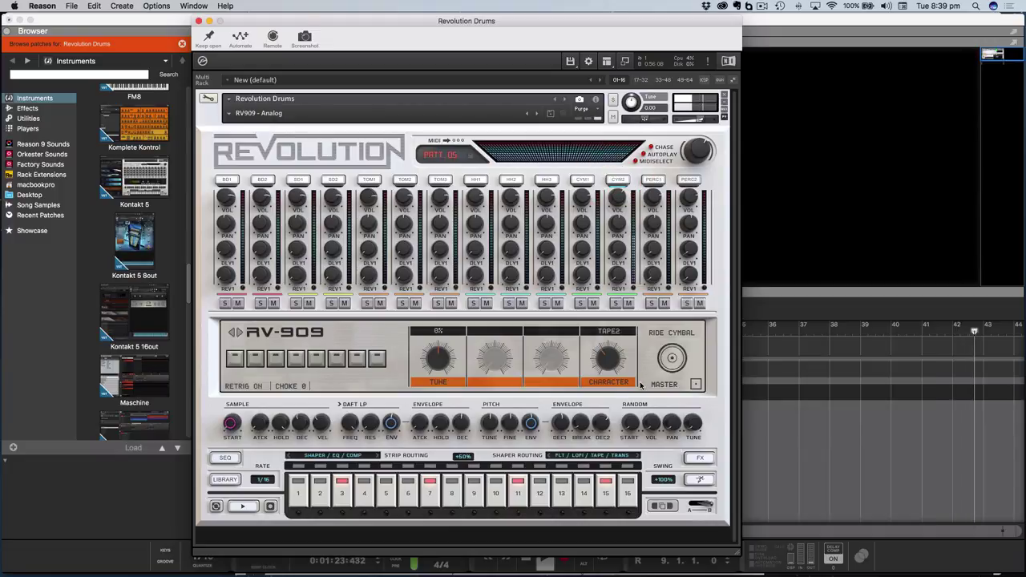
pyautogui.click(617, 183)
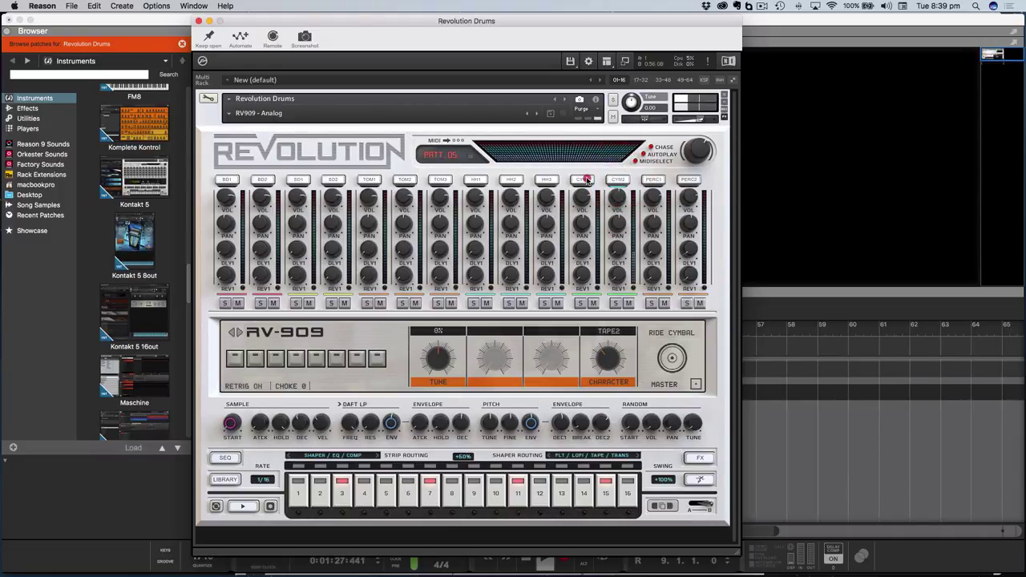
# Select the HH3 open hi-hat and set its character to TAPE2
pyautogui.click(547, 181)
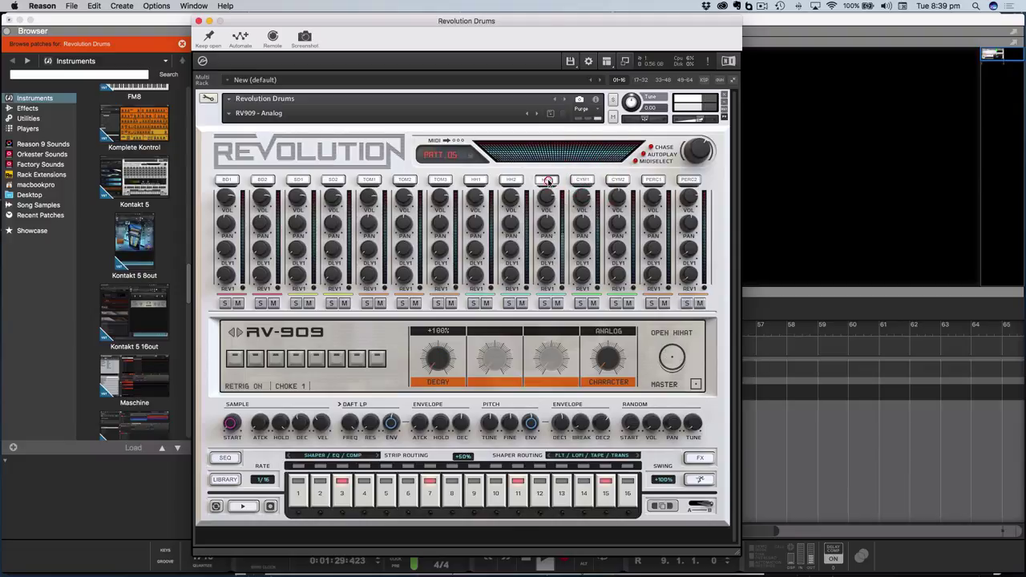
pyautogui.click(607, 366)
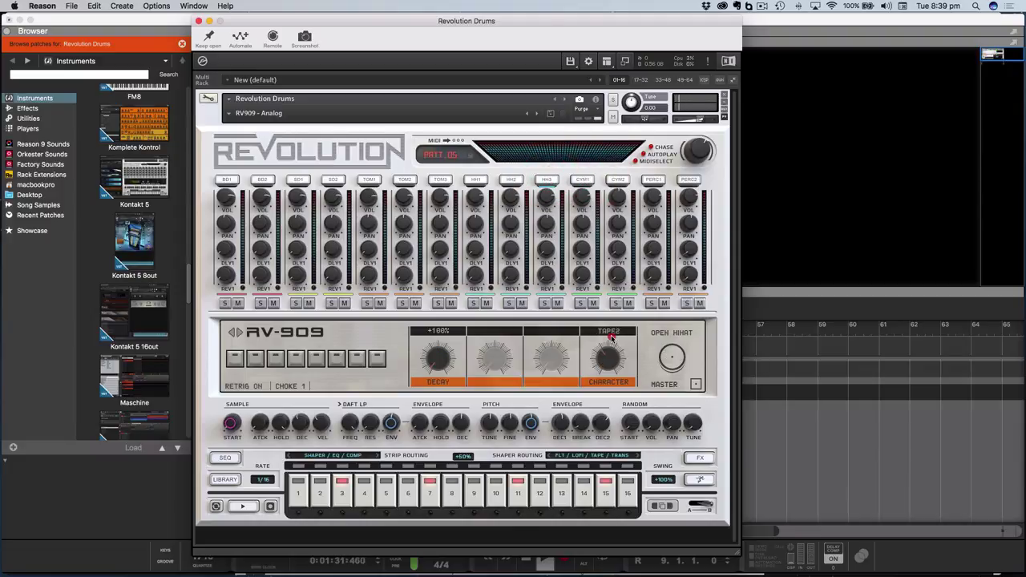
# Audition the HH3 open hi-hat, then set the PERC2 clap's character to TAPE2 and audition it
pyautogui.click(547, 198)
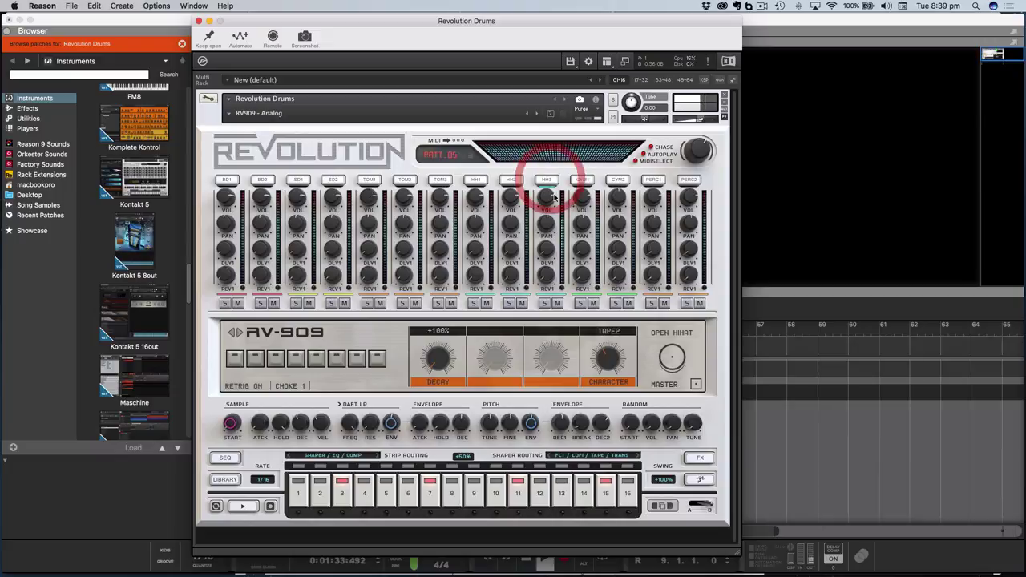
pyautogui.click(549, 179)
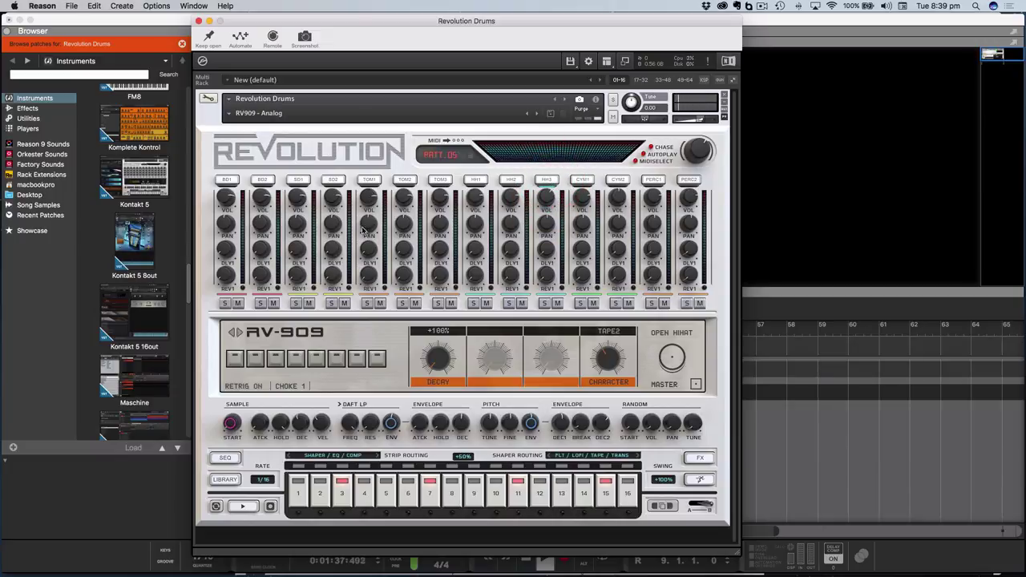
pyautogui.click(692, 179)
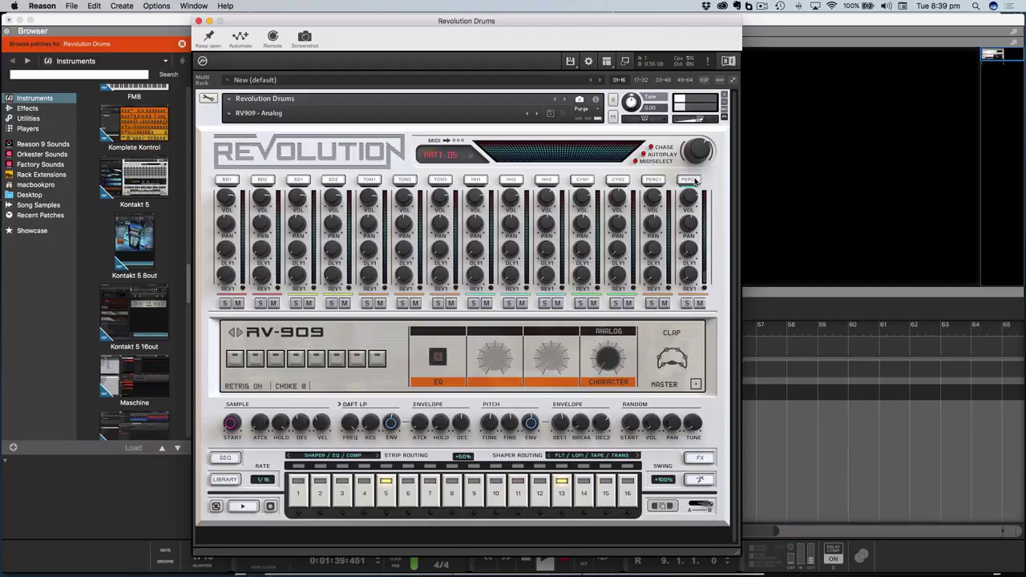
pyautogui.click(611, 332)
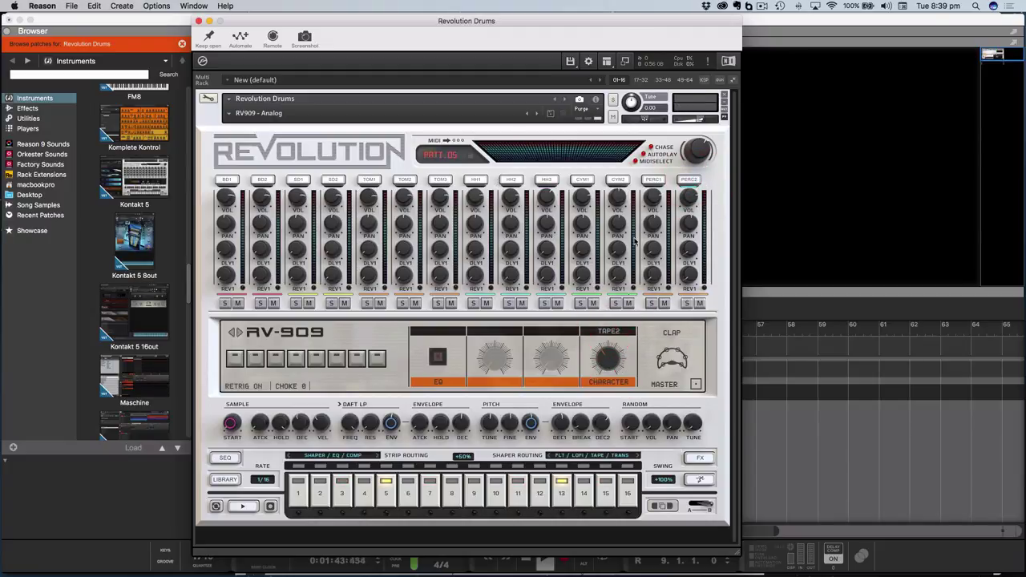
pyautogui.click(689, 180)
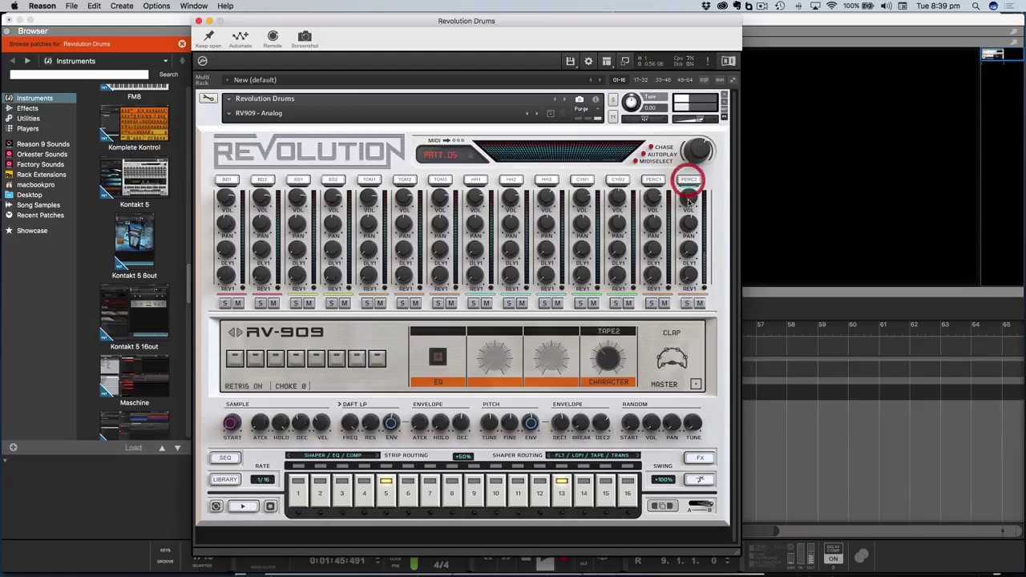
# Play the pattern and adjust the PERC2 clap's volume in the drum mixer to balance it
pyautogui.click(244, 507)
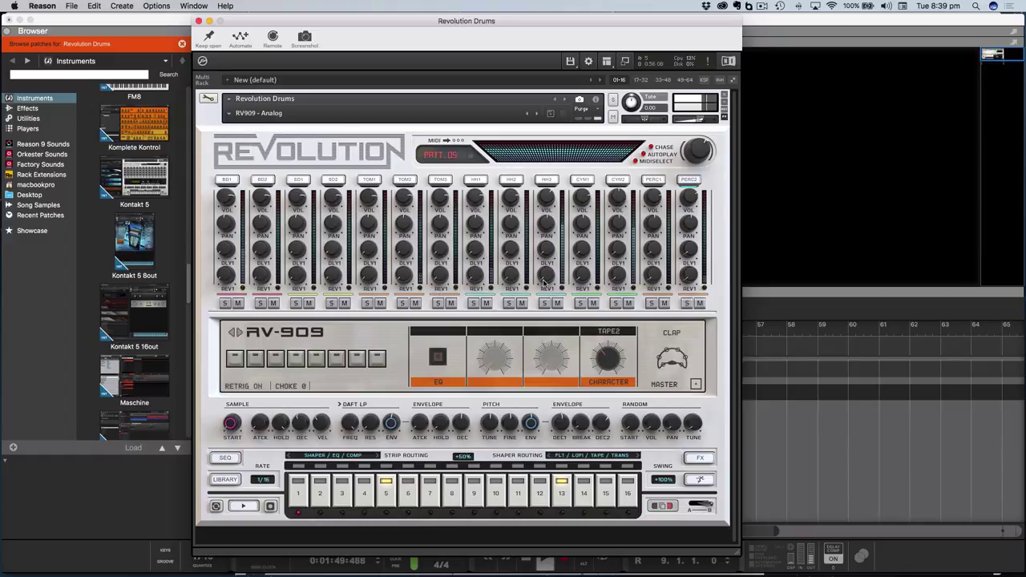
pyautogui.click(688, 197)
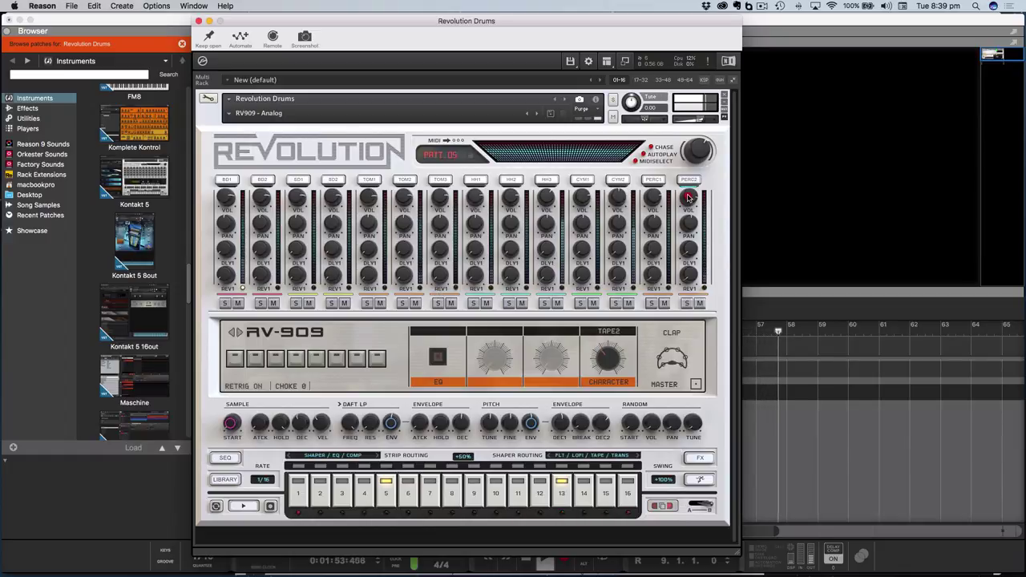
pyautogui.moveTo(688, 197); pyautogui.dragTo(694, 245)
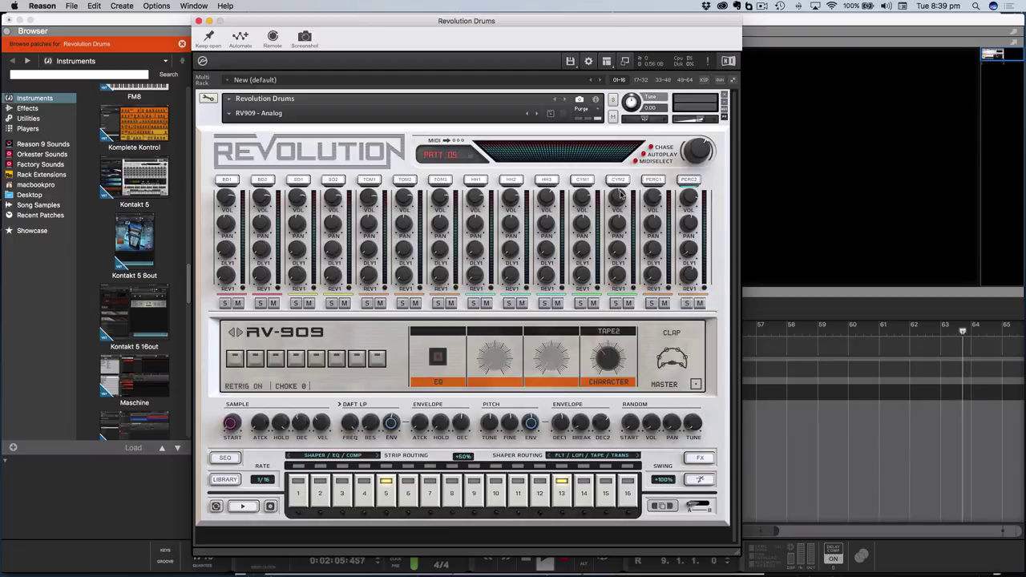
# Adjust the CYM2 ride cymbal's volume and pan while the pattern plays
pyautogui.click(245, 505)
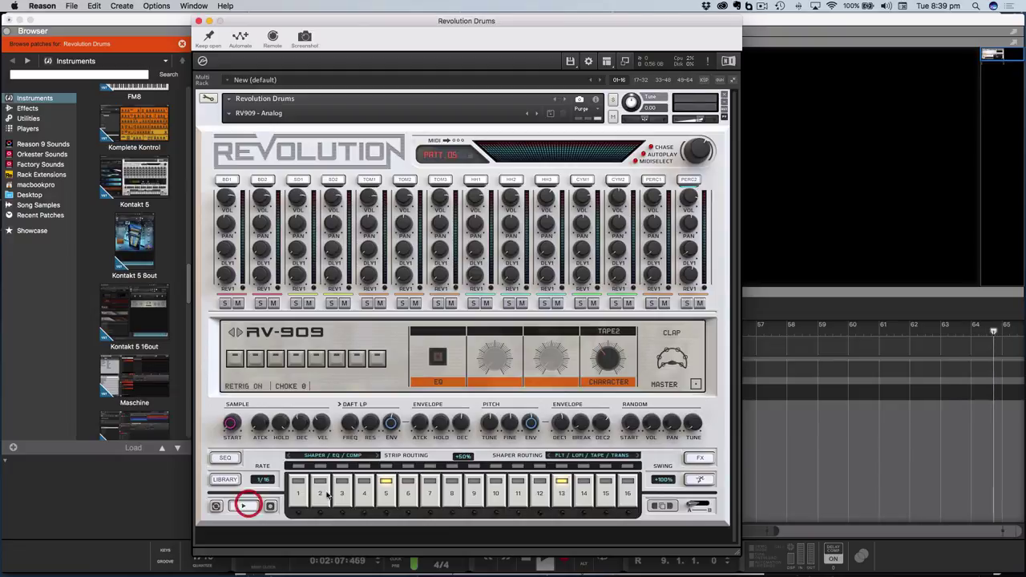
pyautogui.click(620, 203)
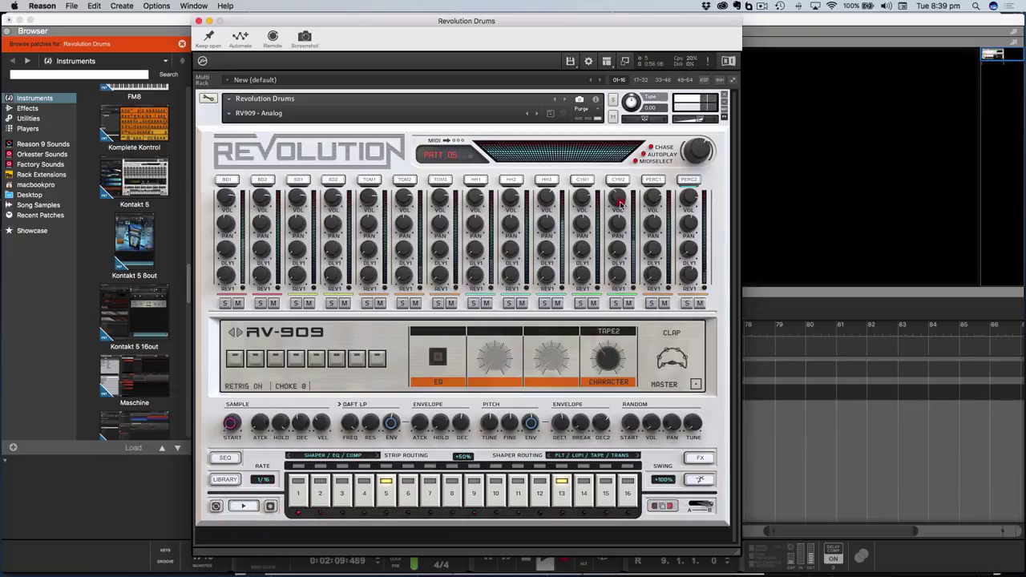
pyautogui.click(619, 204)
pyautogui.click(620, 229)
pyautogui.click(619, 203)
# Solo BD1 during playback, adjust its DLY1 and REV1 sends, and unsolo it
pyautogui.click(226, 303)
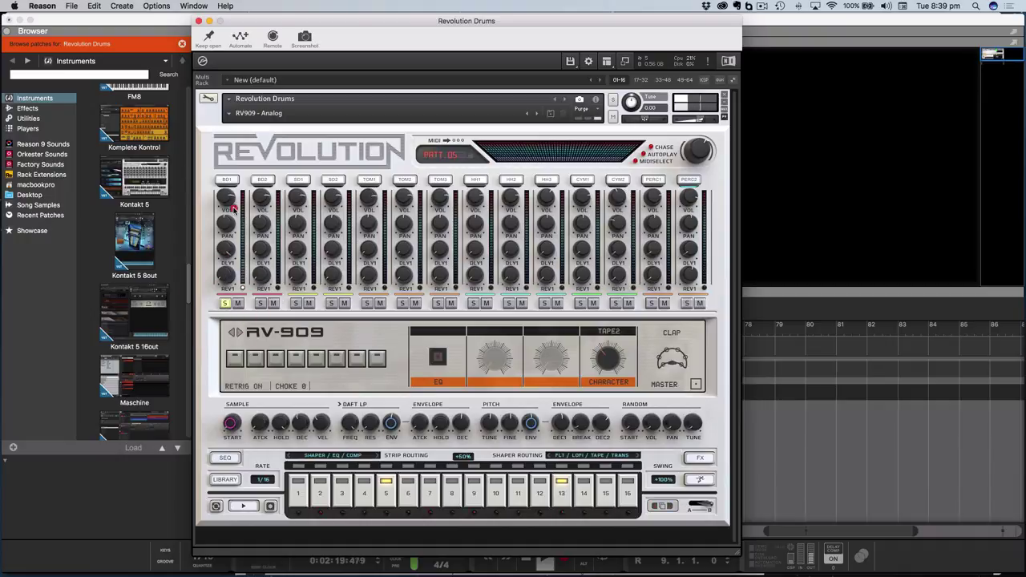
pyautogui.moveTo(229, 247); pyautogui.dragTo(225, 278)
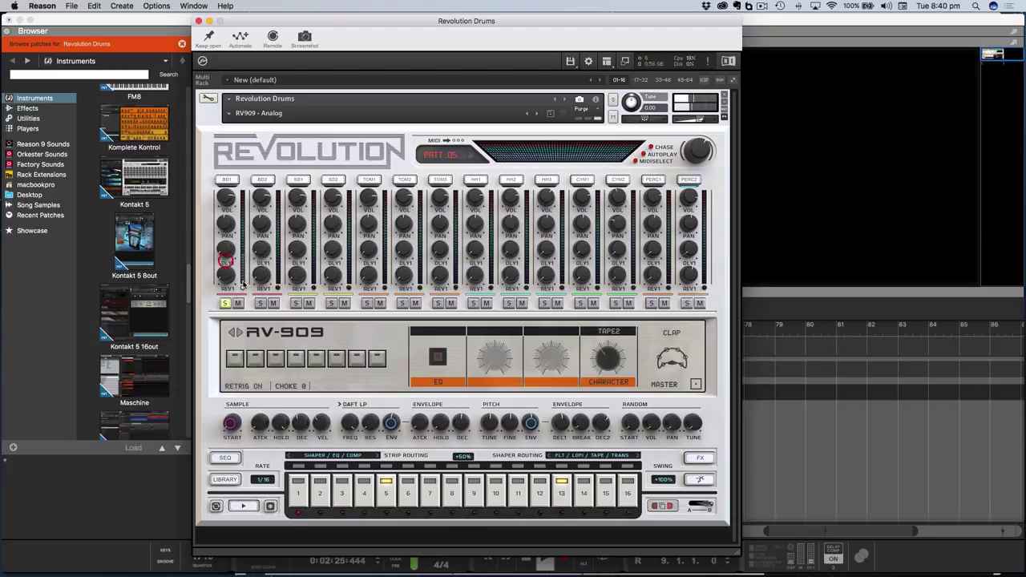
pyautogui.moveTo(227, 262); pyautogui.dragTo(225, 273)
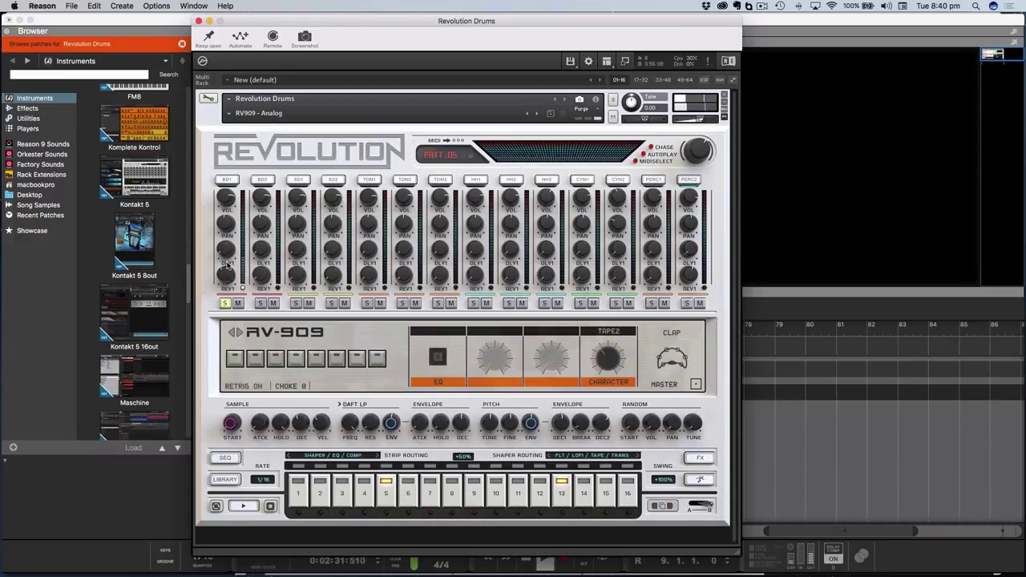
pyautogui.click(227, 268)
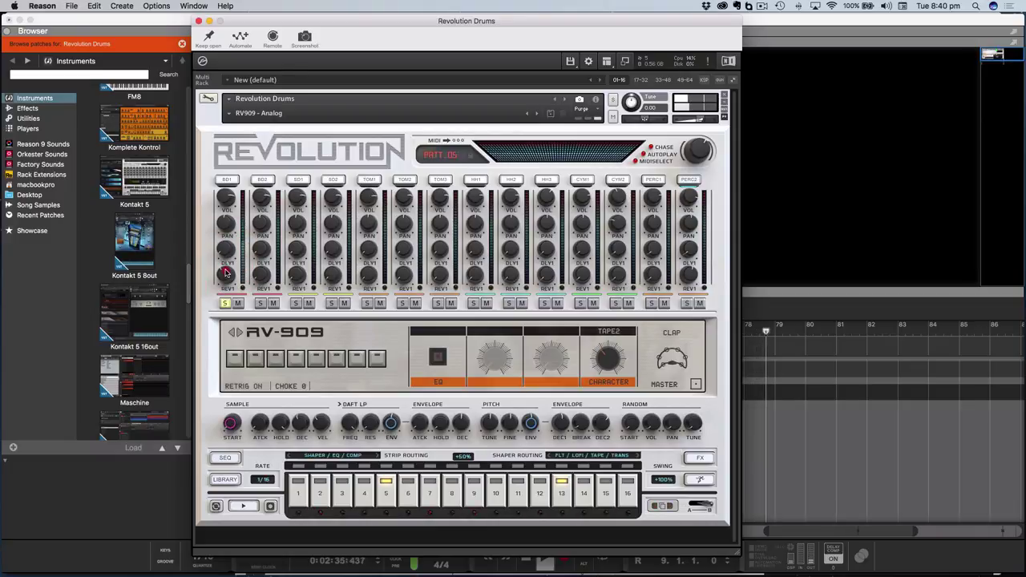
pyautogui.click(226, 273)
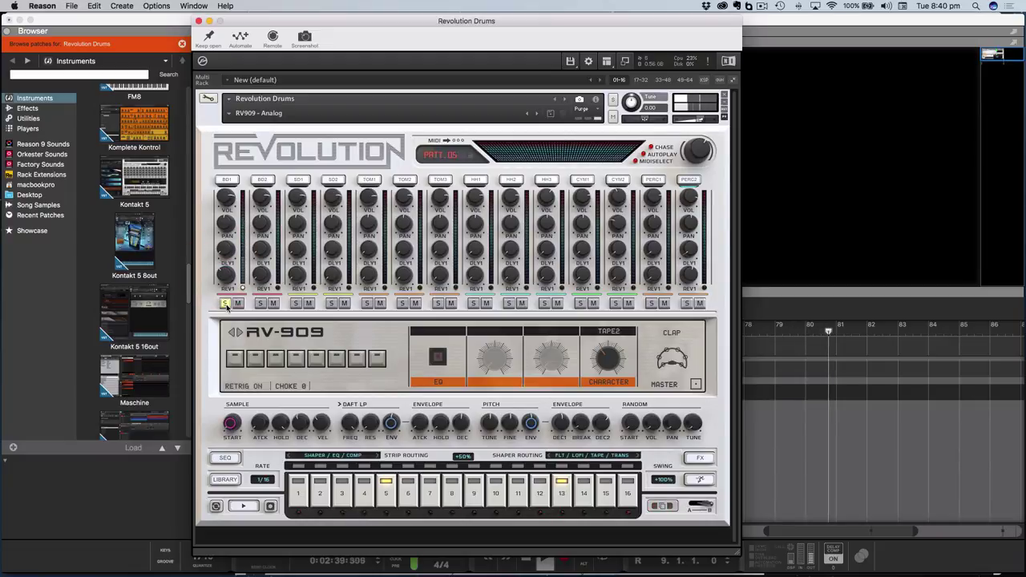
pyautogui.click(226, 303)
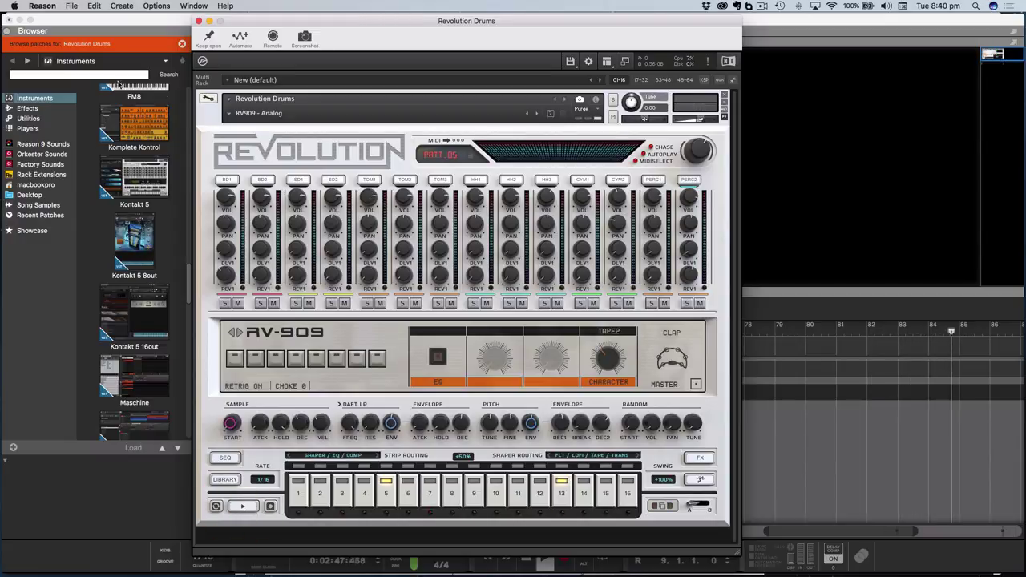
# Increase the audio device's buffer size in the audio preferences and play the pattern to check playback
pyautogui.click(43, 6)
pyautogui.click(58, 36)
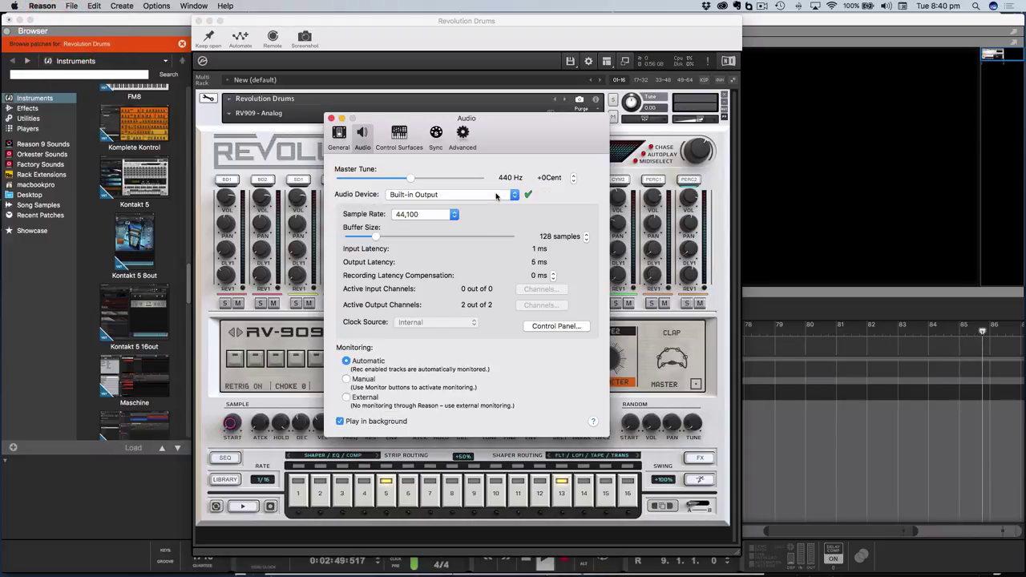
pyautogui.click(377, 239)
pyautogui.moveTo(378, 239); pyautogui.dragTo(392, 238)
pyautogui.click(331, 119)
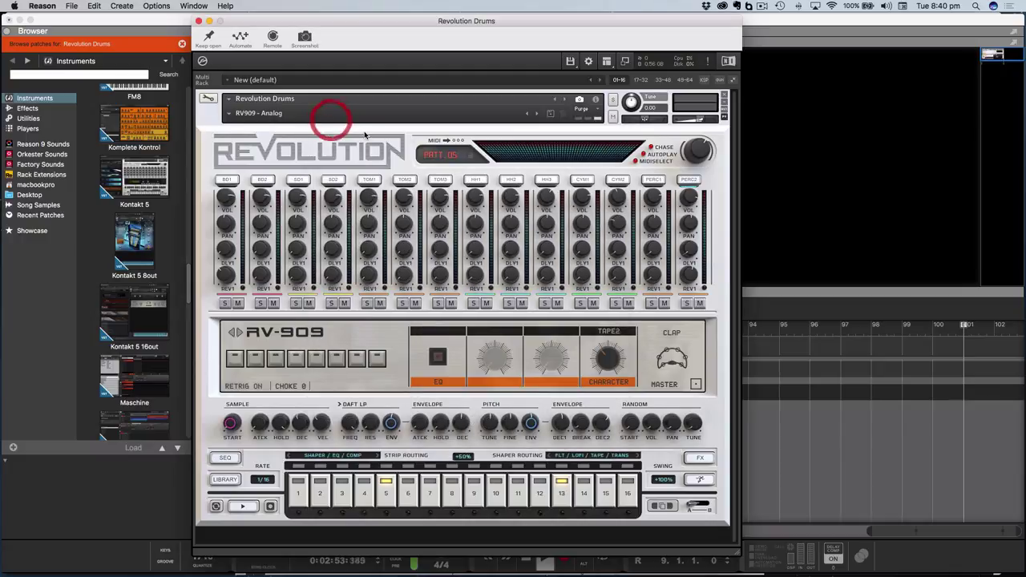
pyautogui.click(242, 506)
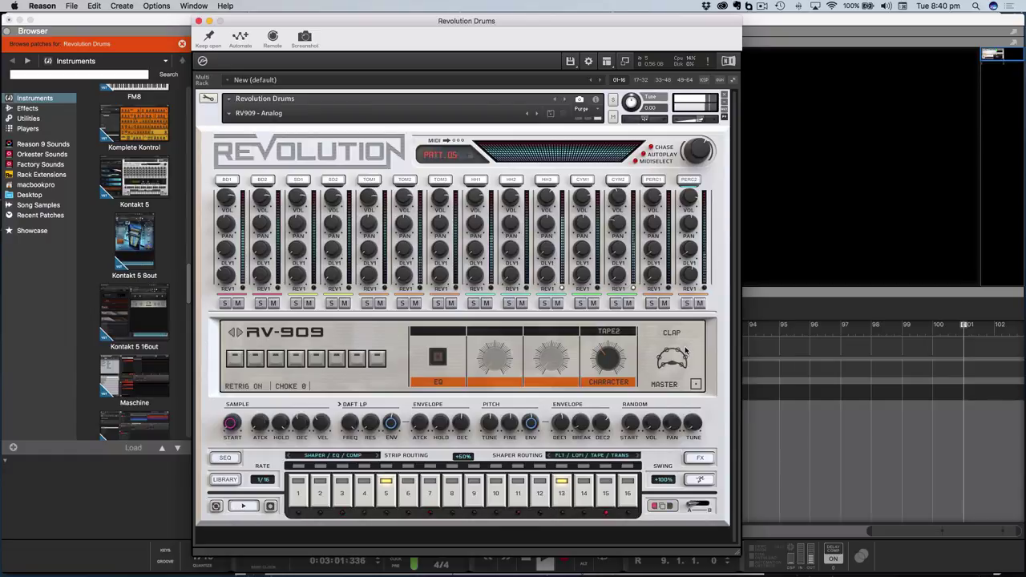
pyautogui.click(242, 506)
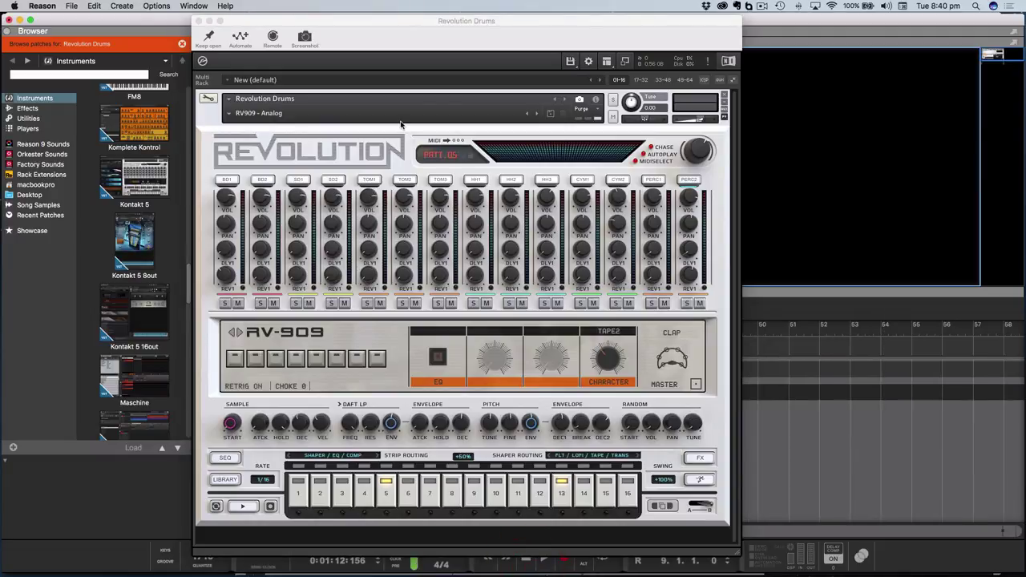
# Save the song as "Revolution Demo 1" in the Reason folder
pyautogui.click(73, 7)
pyautogui.click(108, 87)
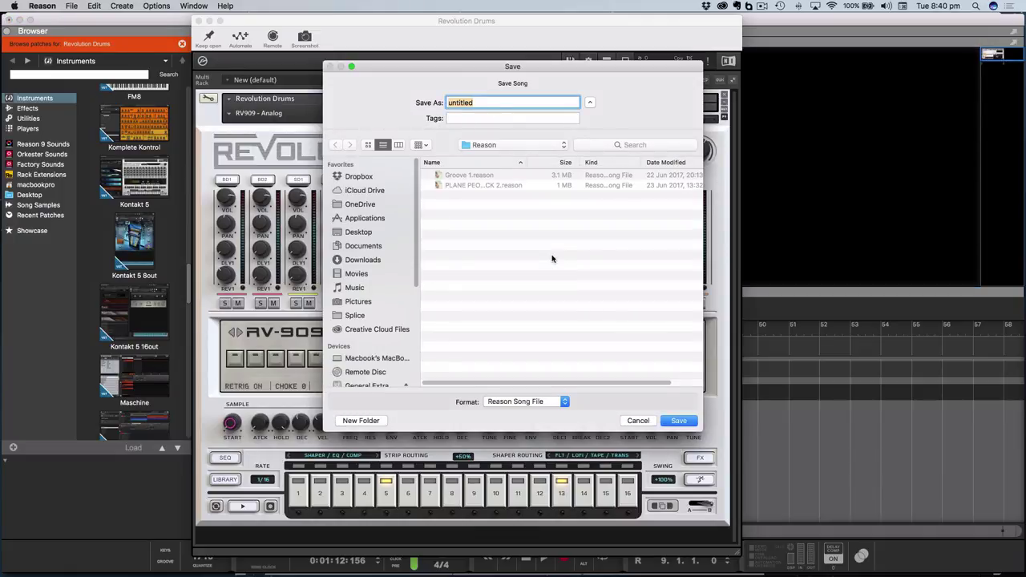
pyautogui.write('Revolution Demo 1')
pyautogui.press('Return')
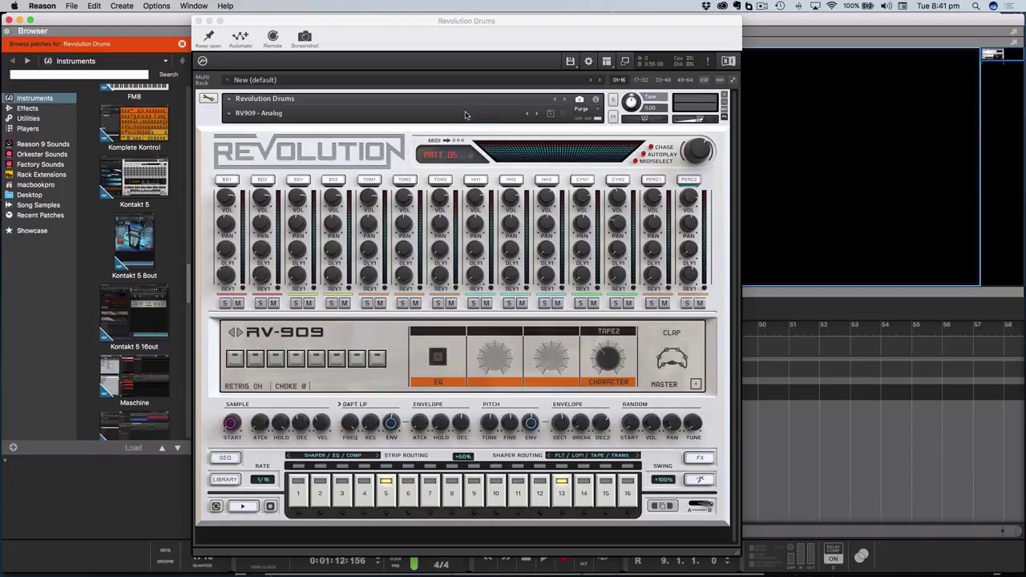
# Load the RV909 - Tape2 drum machine kit and look at its pattern library and step grid
pyautogui.click(230, 114)
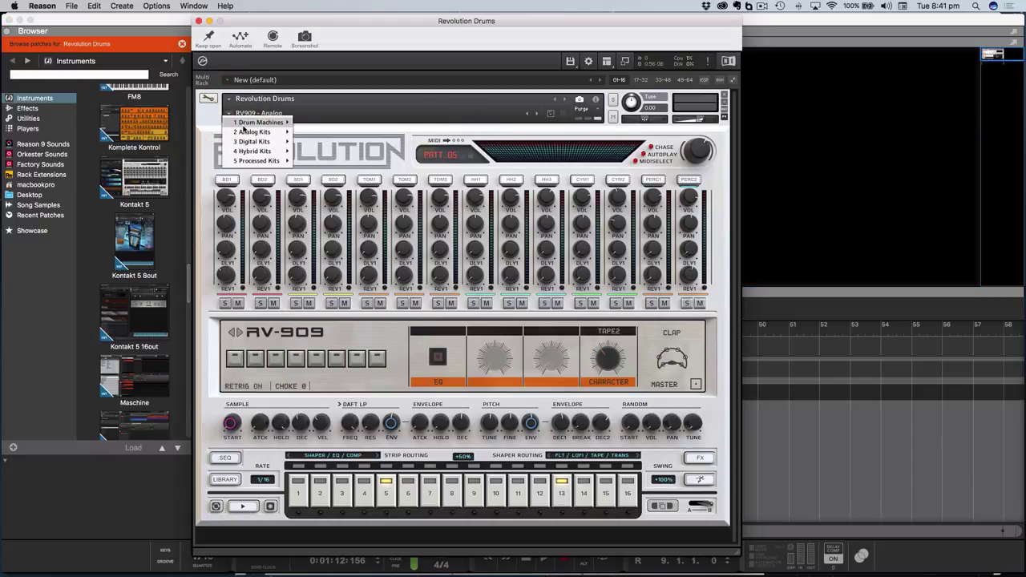
pyautogui.moveTo(243, 124)
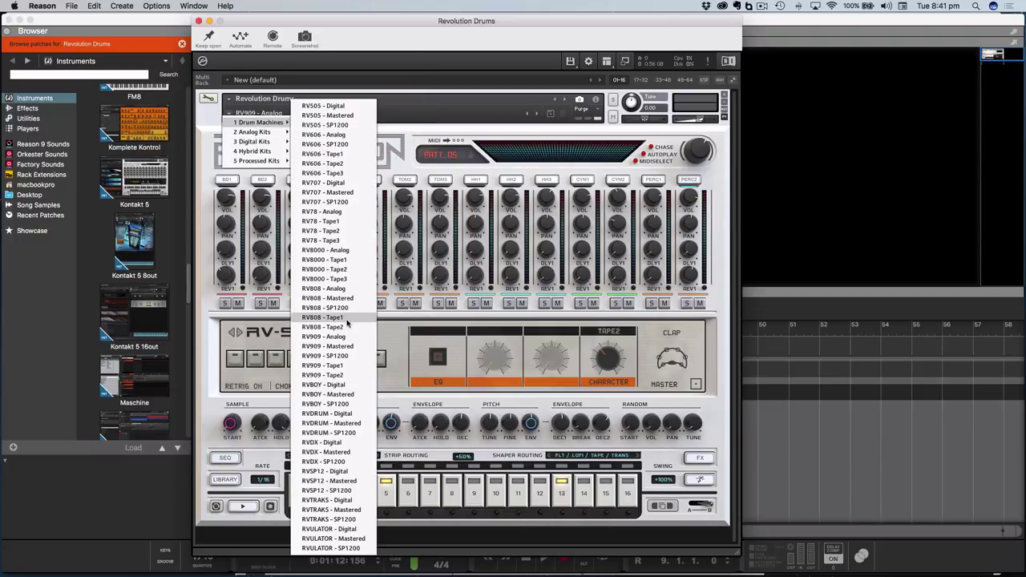
pyautogui.click(336, 376)
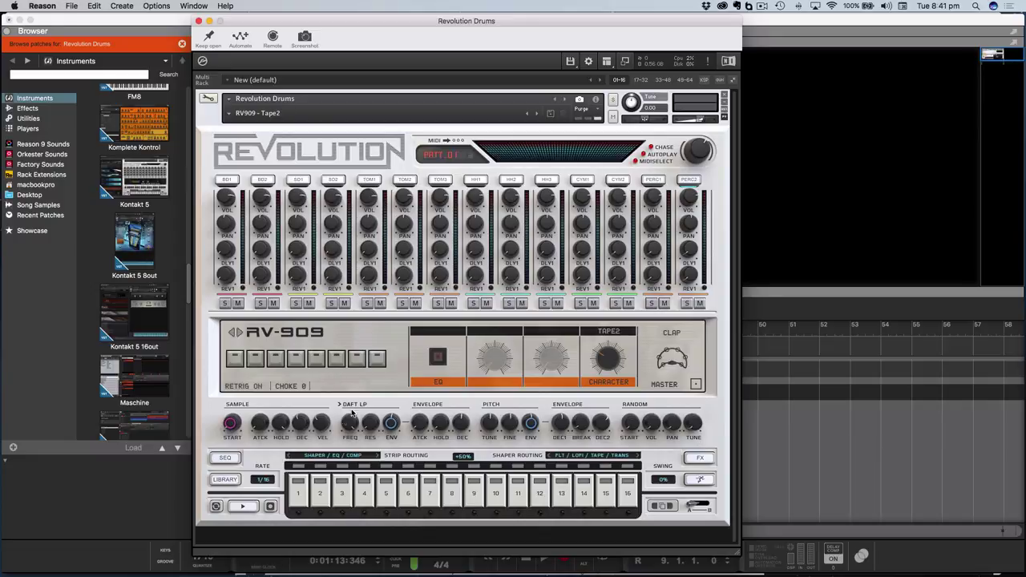
pyautogui.click(224, 480)
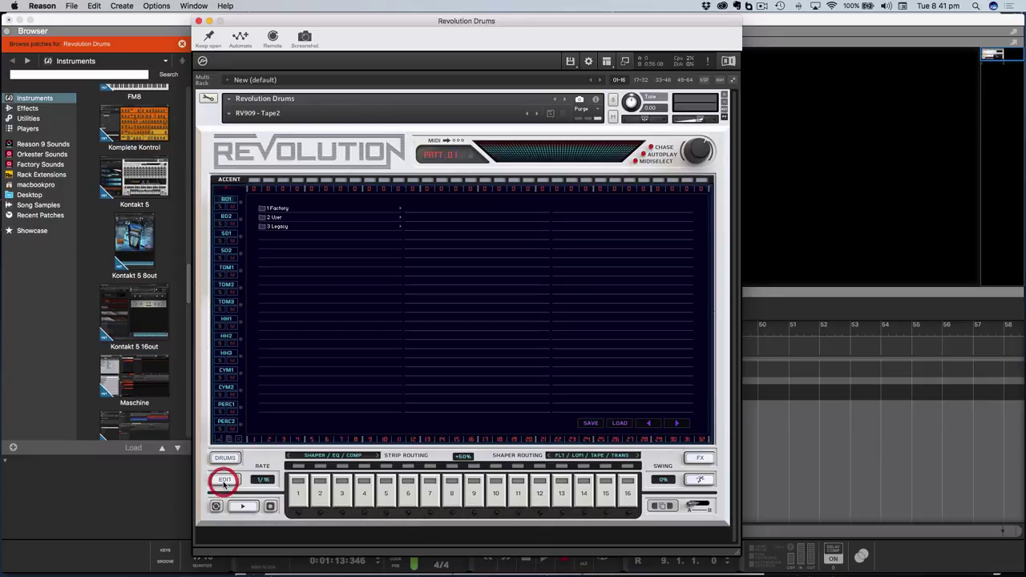
pyautogui.click(225, 481)
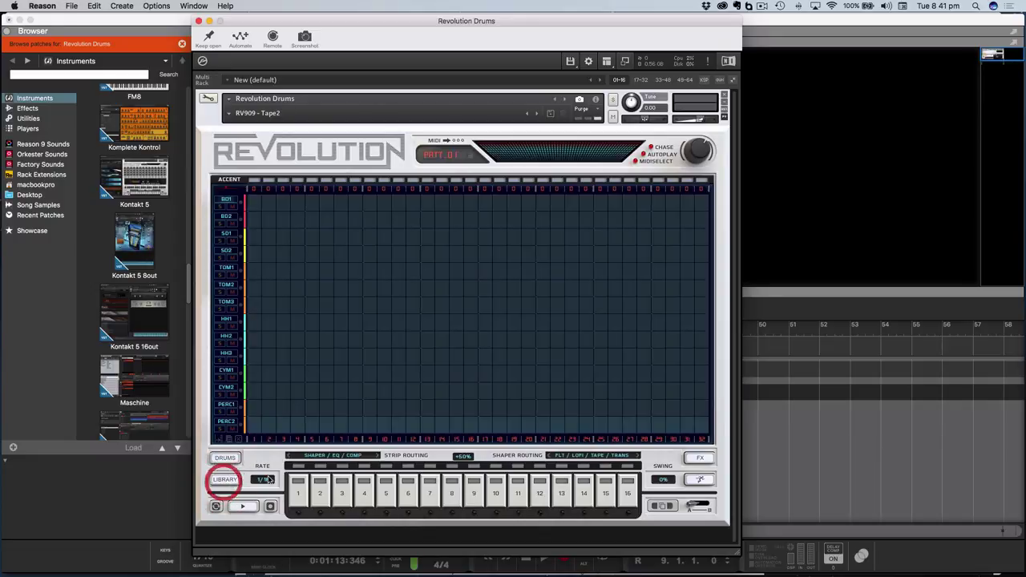
pyautogui.click(71, 6)
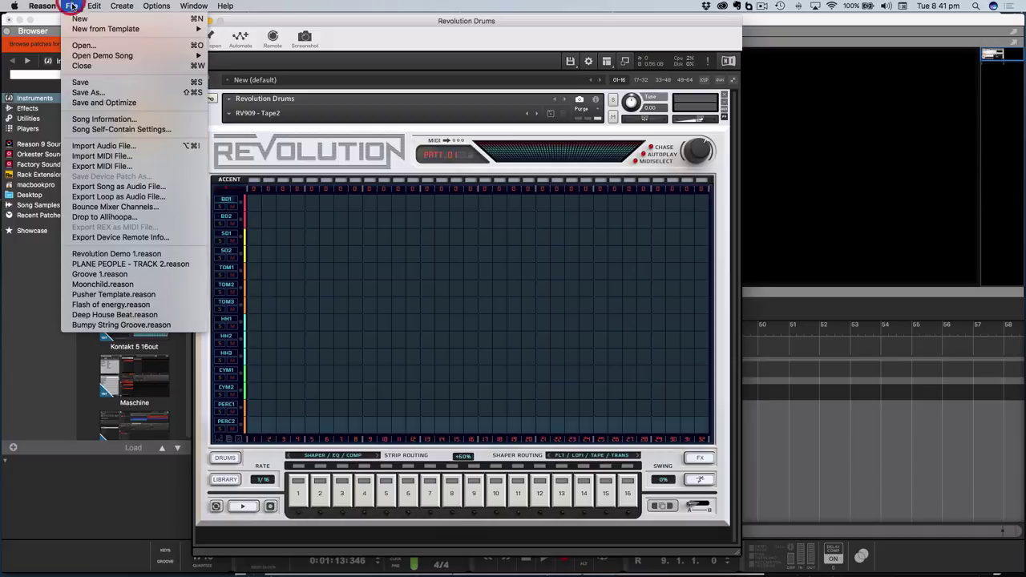
pyautogui.click(108, 45)
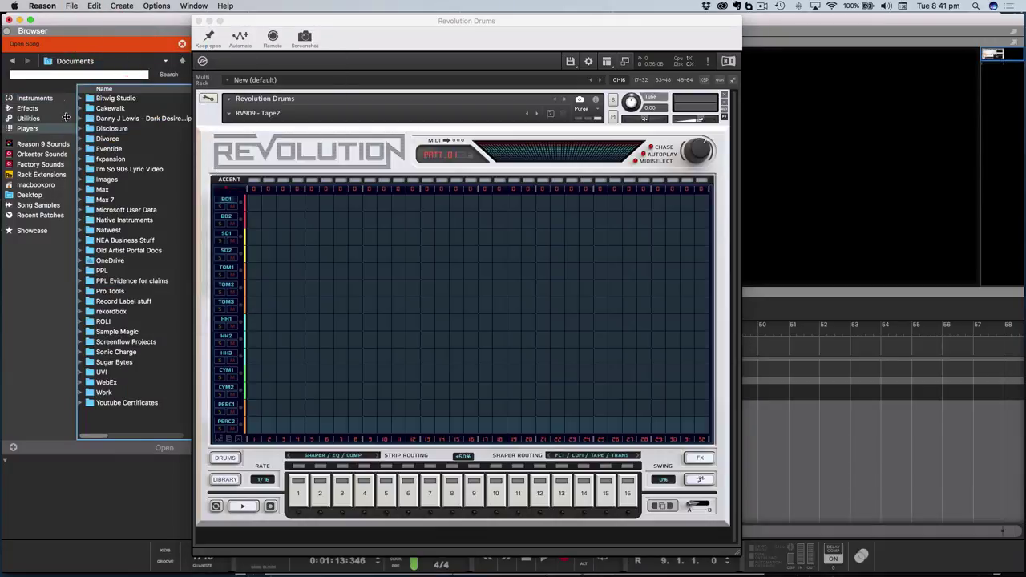
pyautogui.click(54, 64)
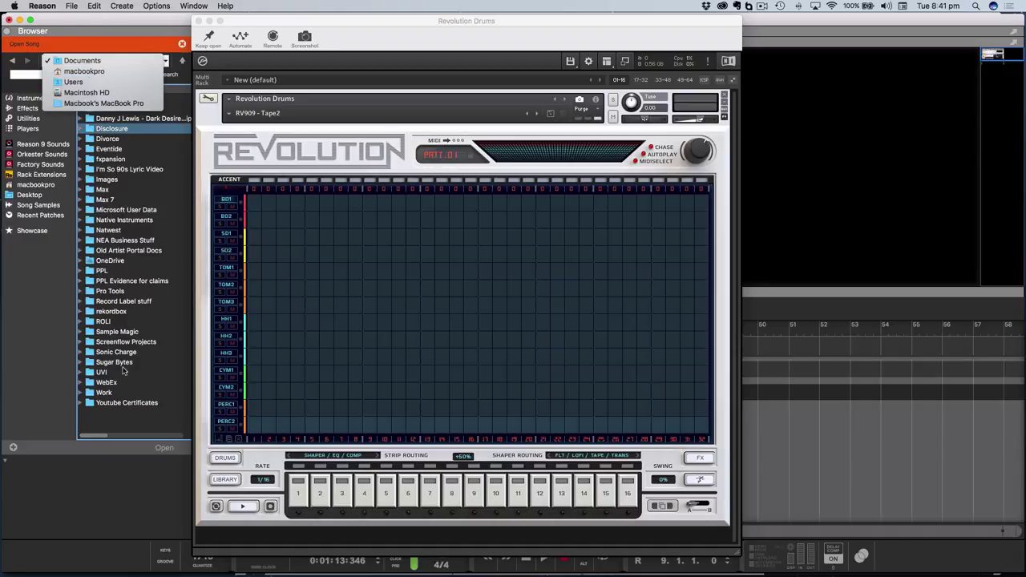
pyautogui.click(103, 425)
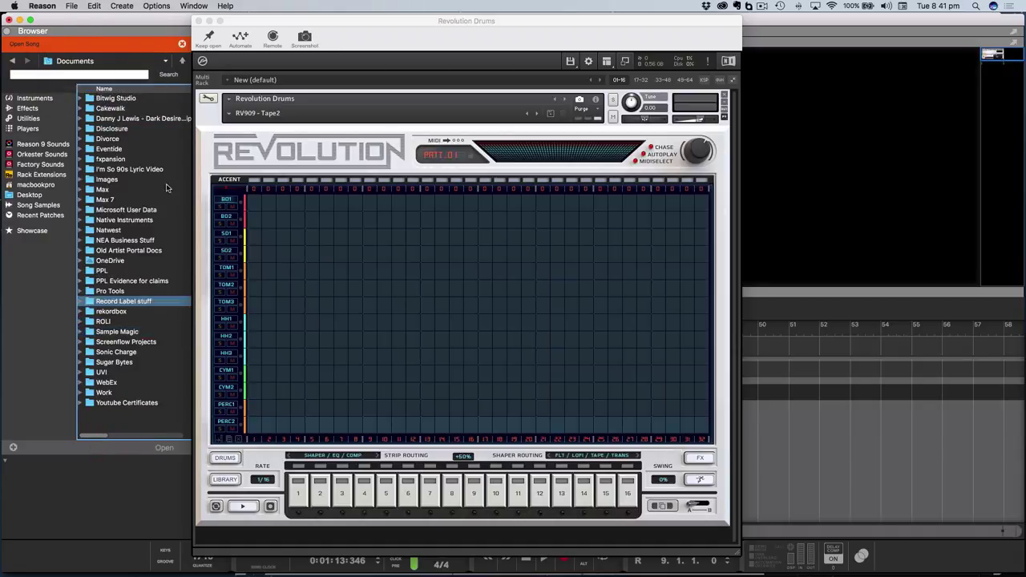
pyautogui.click(70, 5)
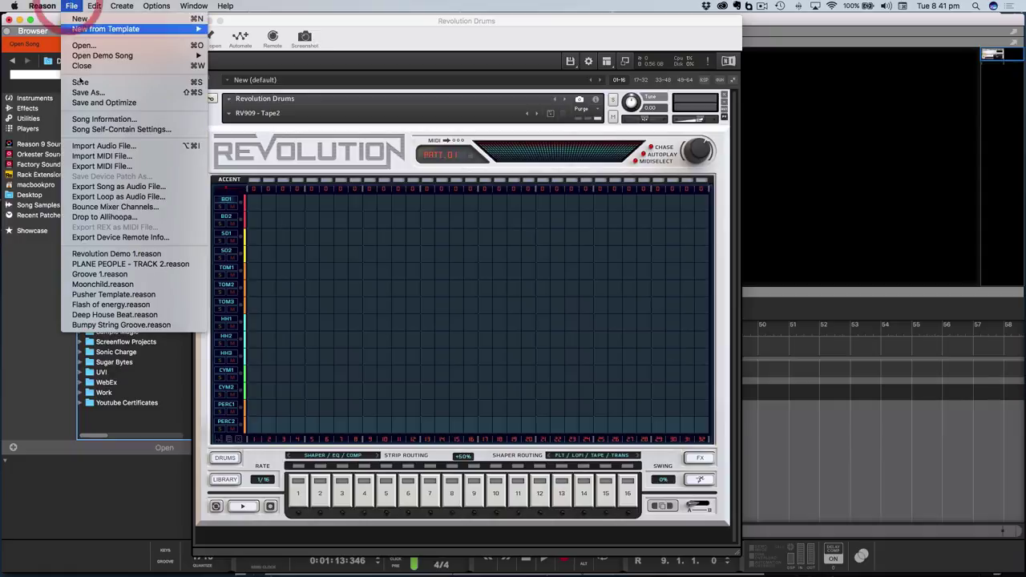
pyautogui.click(452, 262)
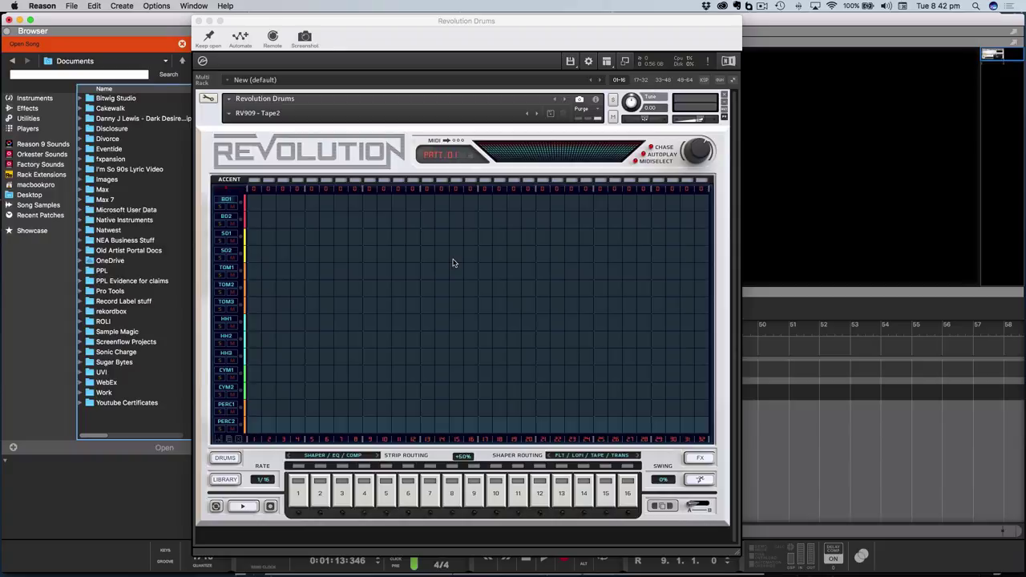
# Close the Revolution Drums window and close the song without saving the changes
pyautogui.click(200, 20)
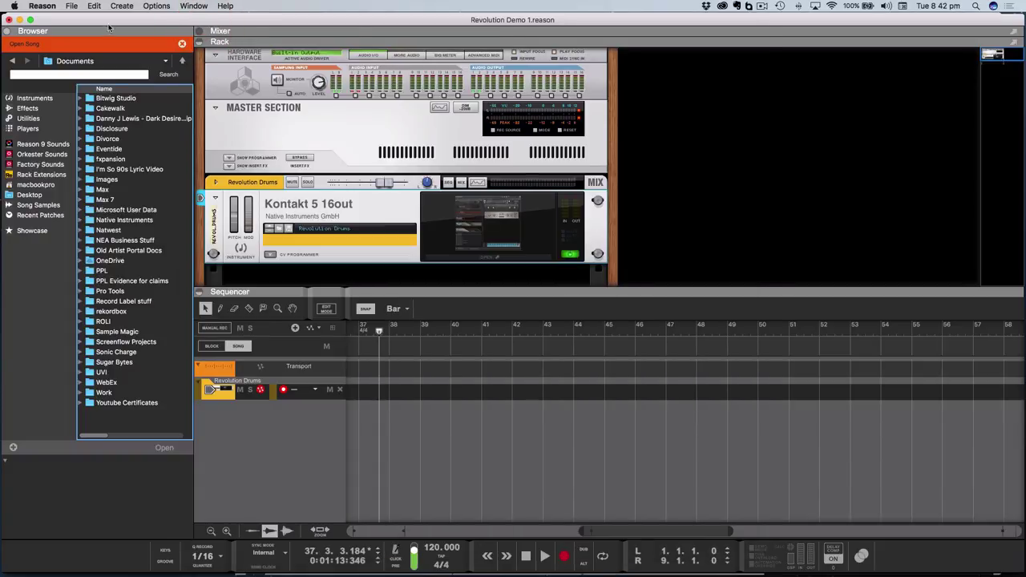
pyautogui.click(71, 5)
pyautogui.click(90, 68)
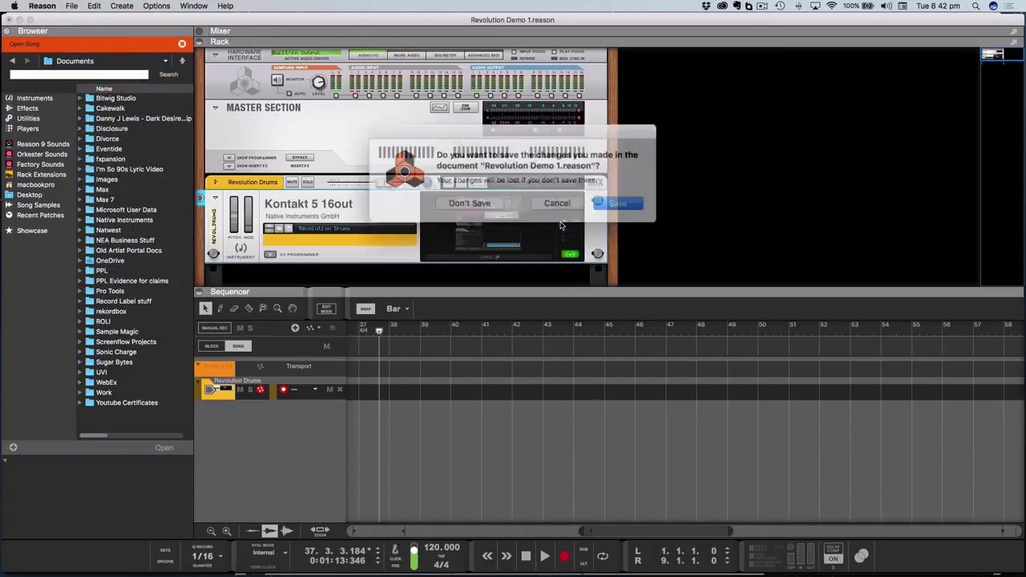
pyautogui.click(469, 203)
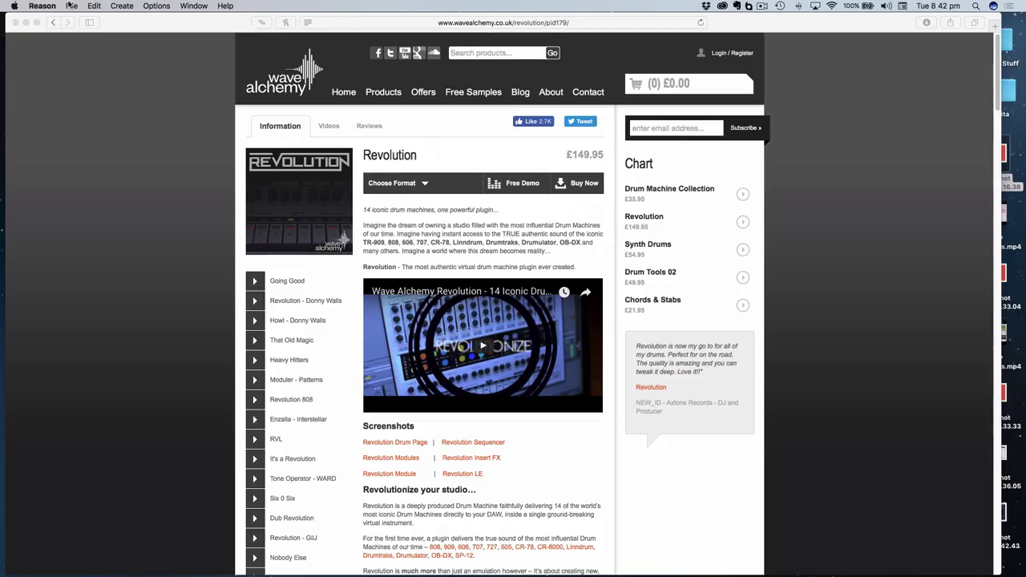
# Reopen the recent song "Revolution Demo 1.reason" and briefly play the Revolution Drums pattern
pyautogui.click(71, 6)
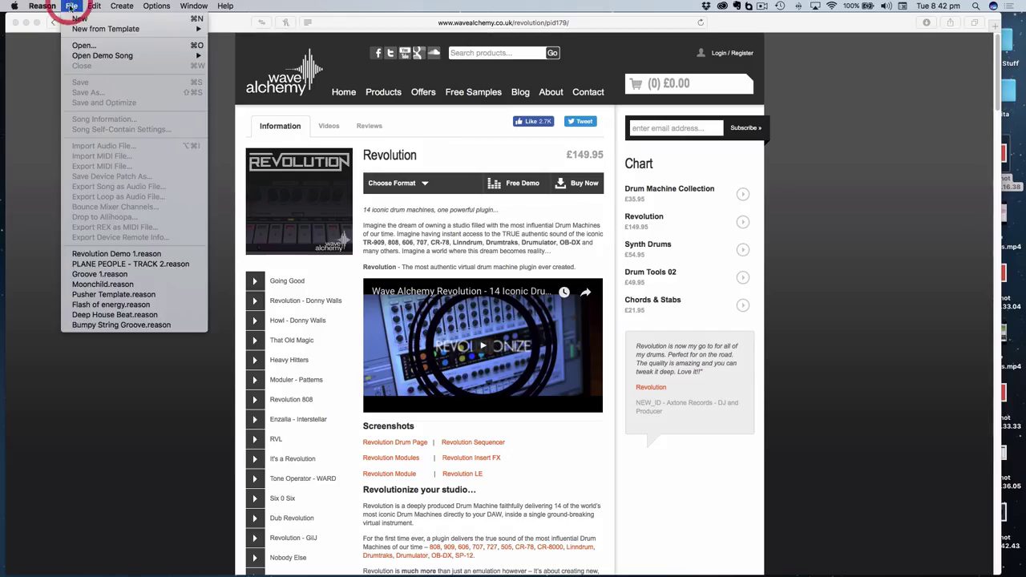
pyautogui.click(117, 254)
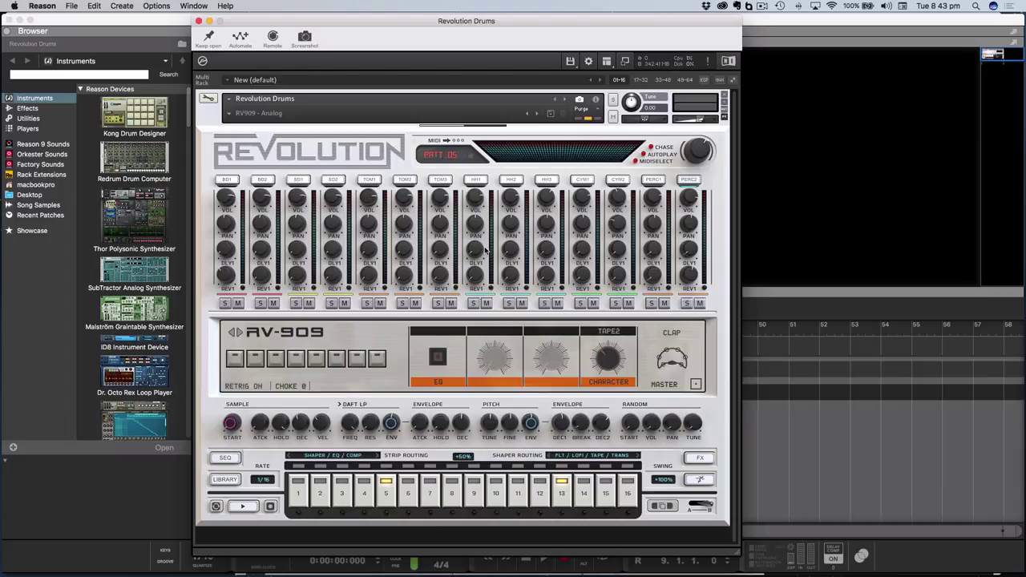
pyautogui.click(249, 506)
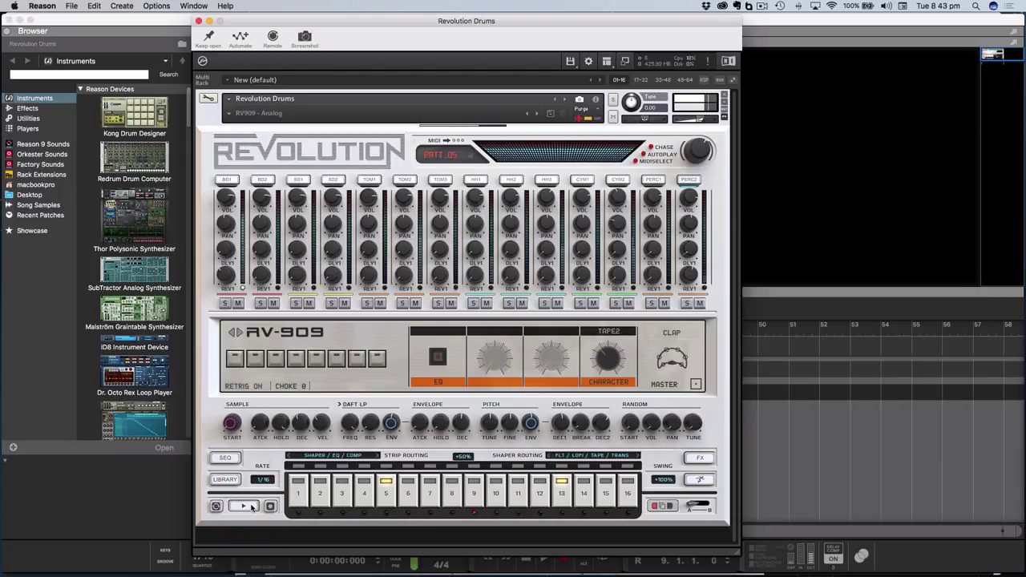
pyautogui.click(249, 506)
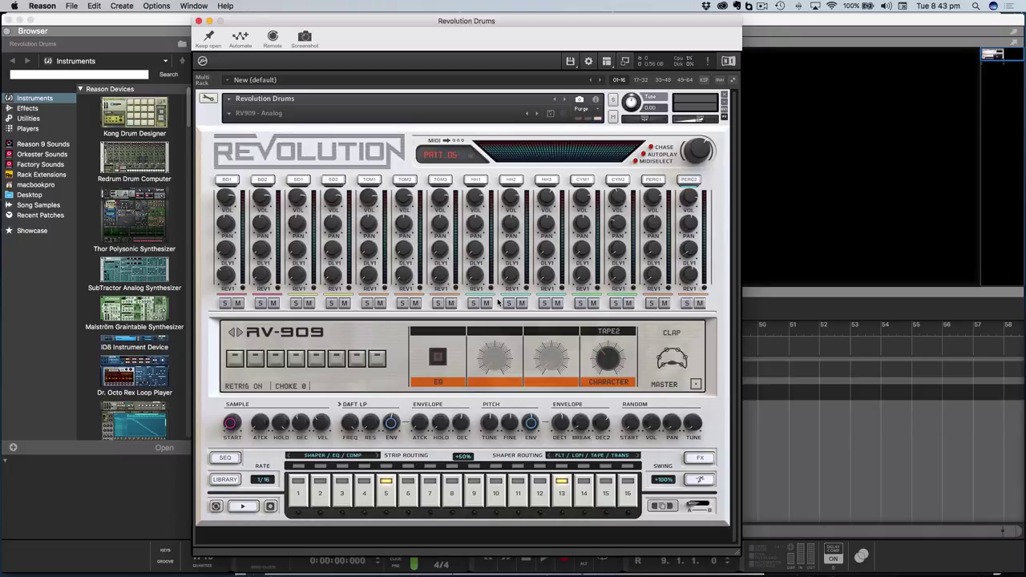
# Save the pattern from the pattern library in the Data folder, naming it with the author's first name followed by "Revolution 1"
pyautogui.click(225, 479)
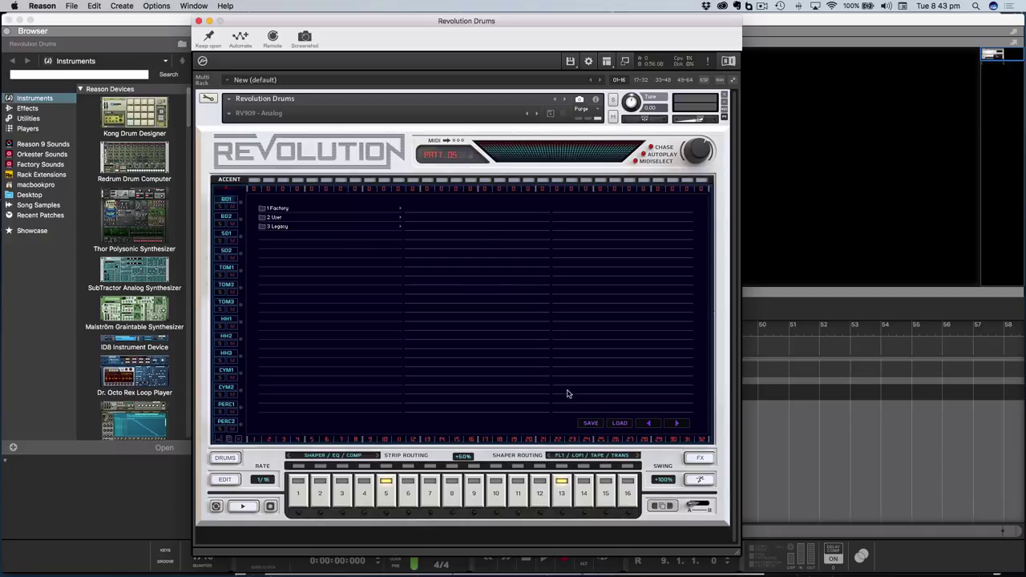
pyautogui.click(591, 424)
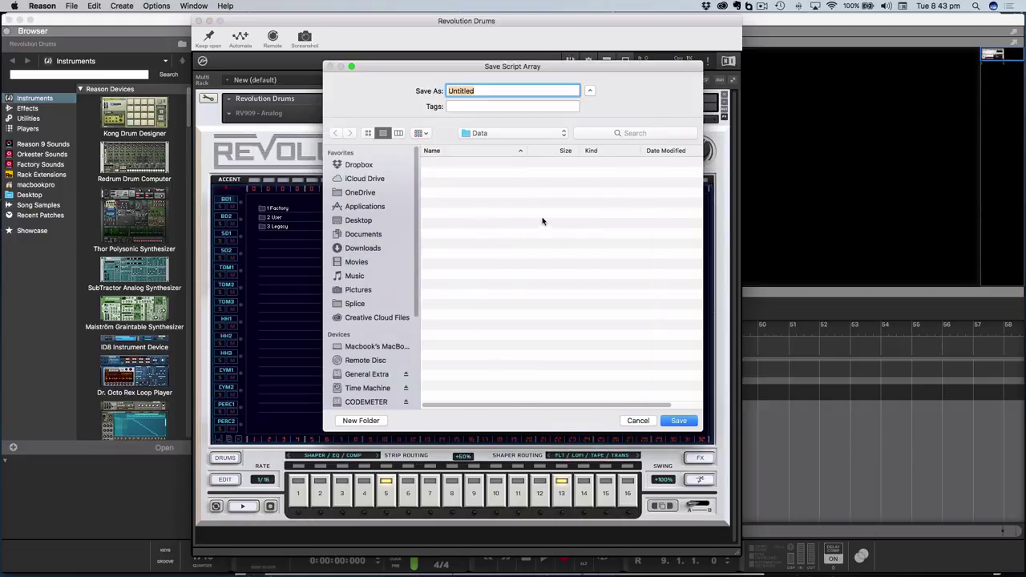
pyautogui.write('Danny Revolution 1')
pyautogui.press('Return')
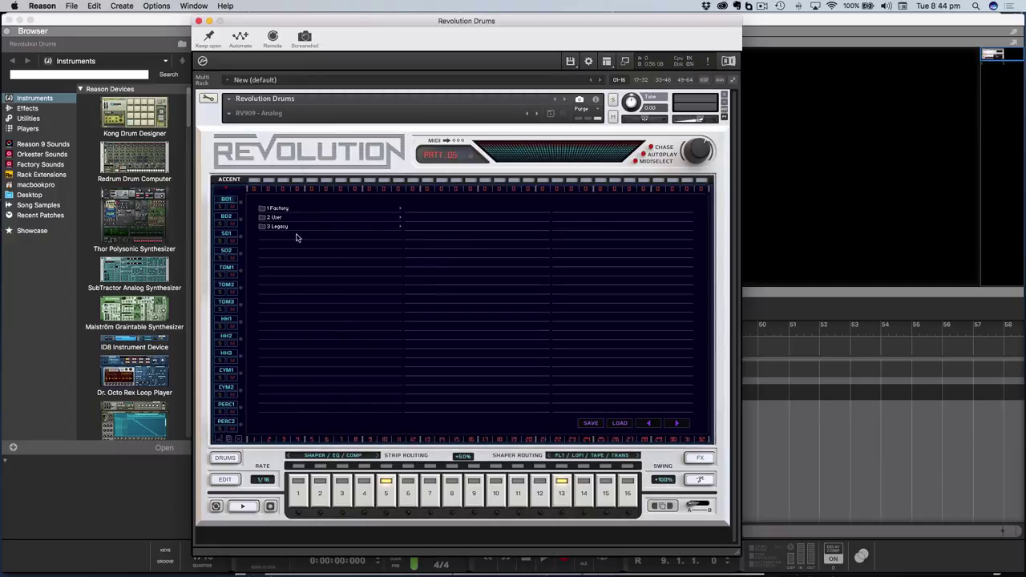
# Examine the pattern library's User, Factory and Legacy folders and check the load dialog for the saved pattern file
pyautogui.click(277, 218)
pyautogui.click(276, 217)
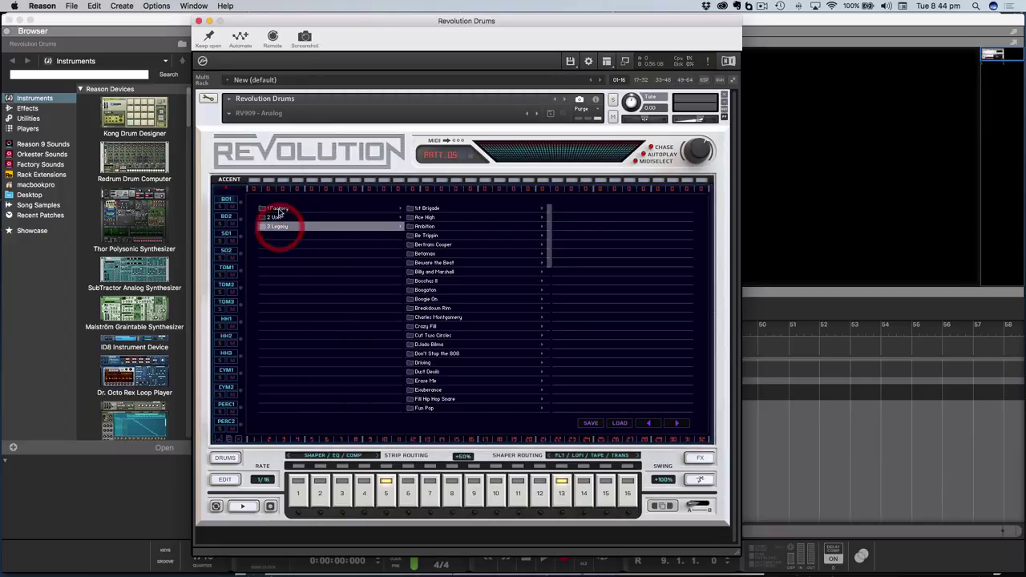
pyautogui.click(279, 208)
pyautogui.click(468, 209)
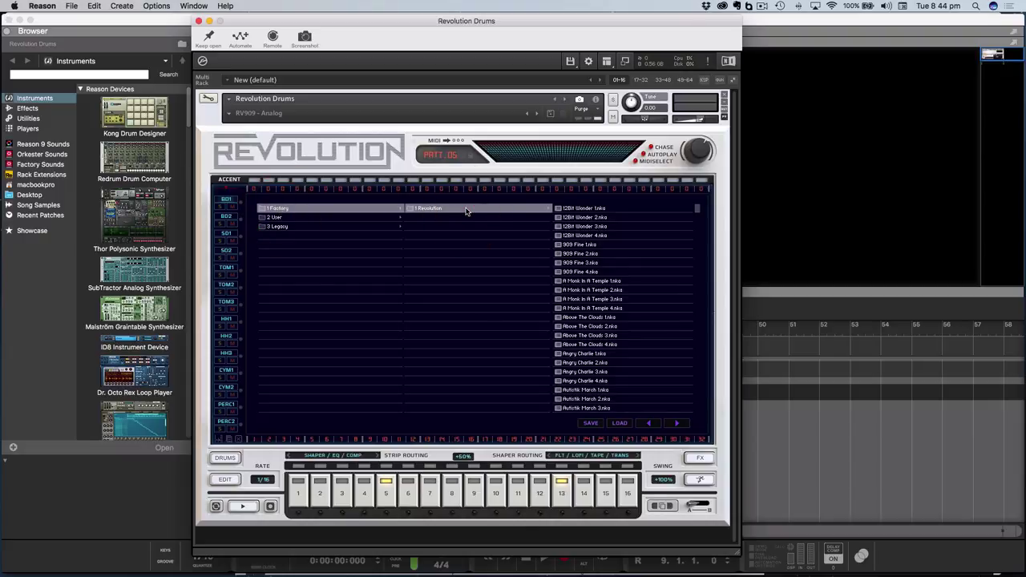
pyautogui.moveTo(697, 210); pyautogui.dragTo(696, 255)
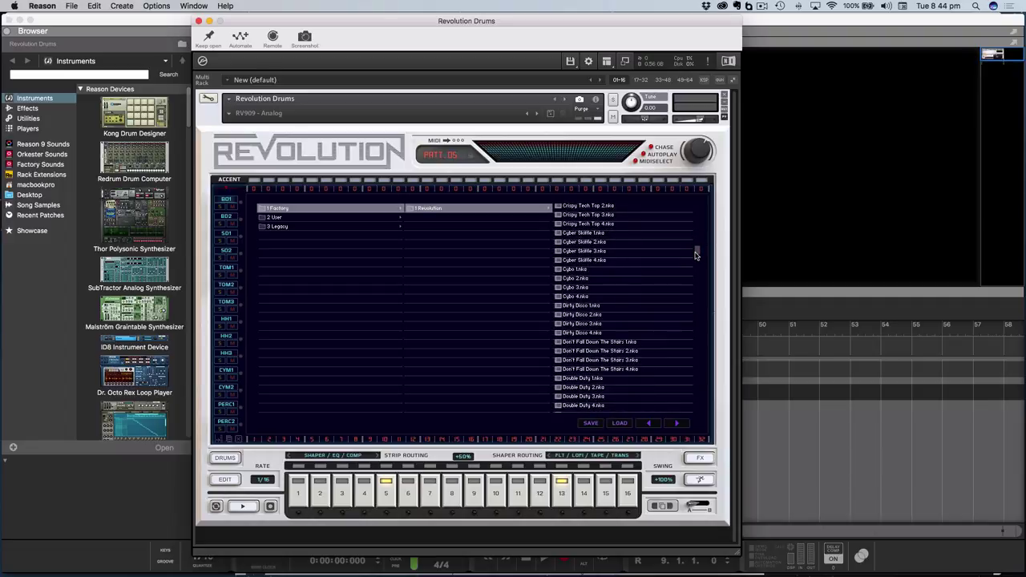
pyautogui.click(274, 229)
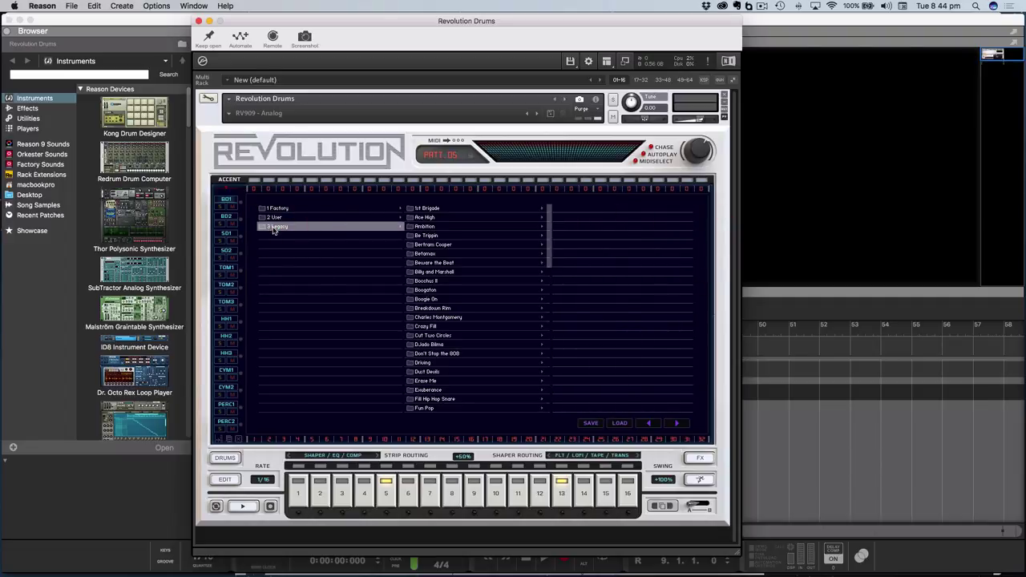
pyautogui.click(275, 219)
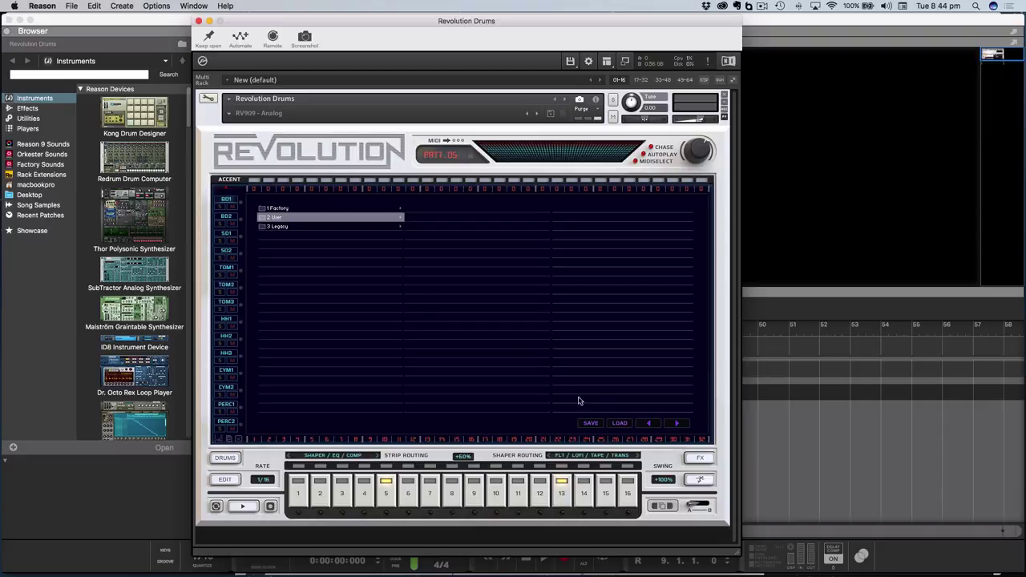
pyautogui.click(620, 423)
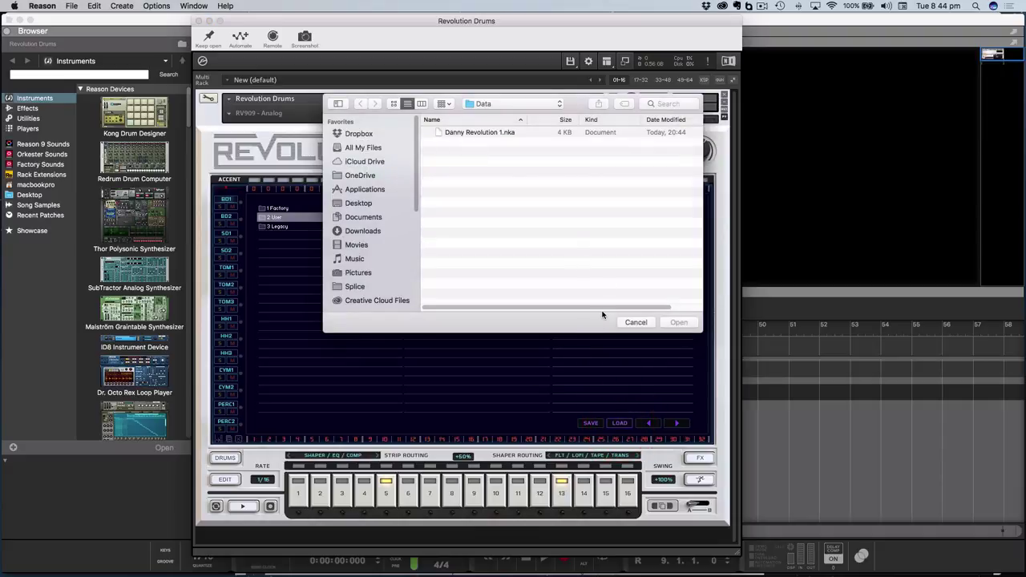
pyautogui.click(635, 322)
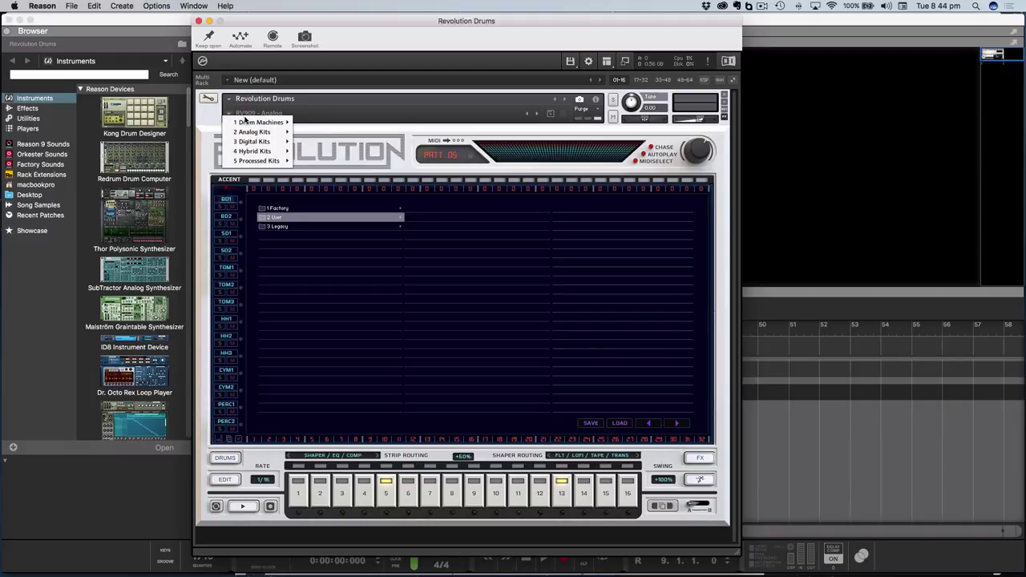
# Switch the drum kit to RV909 - Tape2 from the Drum Machines presets
pyautogui.moveTo(248, 132)
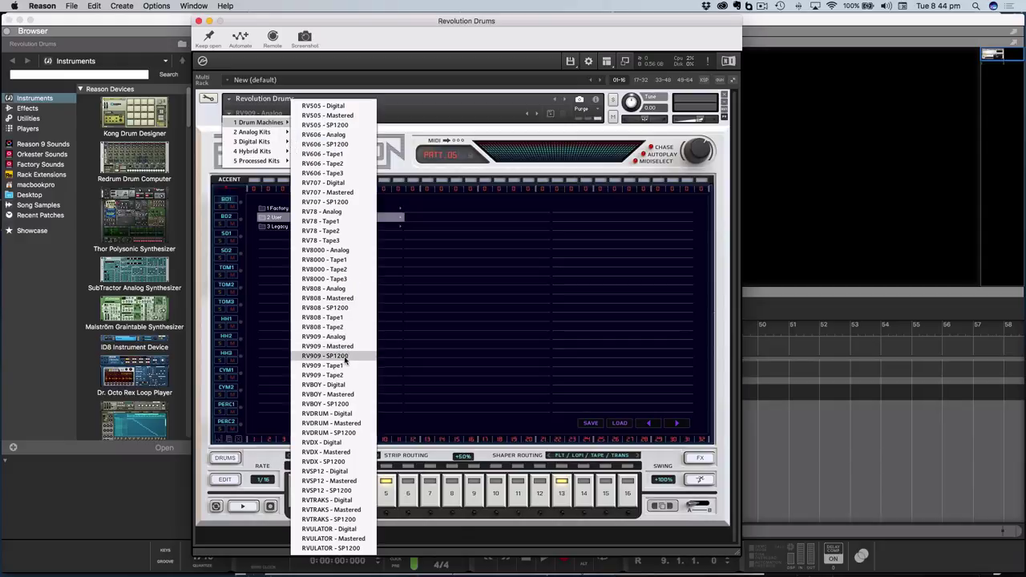
pyautogui.click(340, 375)
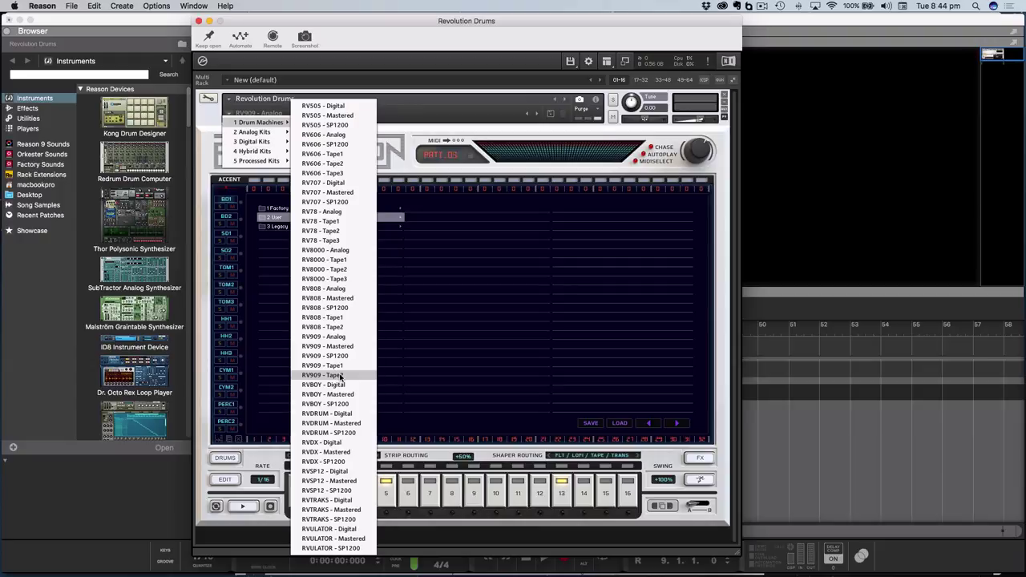
pyautogui.click(340, 375)
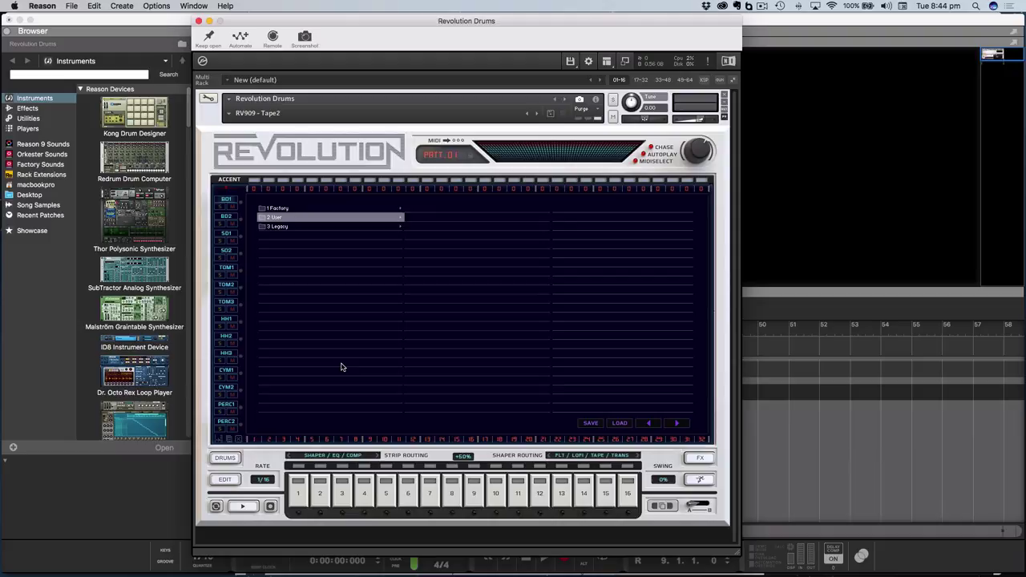
# Load the saved pattern file from the Data folder into the Tape2 kit and play it briefly
pyautogui.click(619, 424)
pyautogui.doubleClick(454, 135)
pyautogui.click(244, 506)
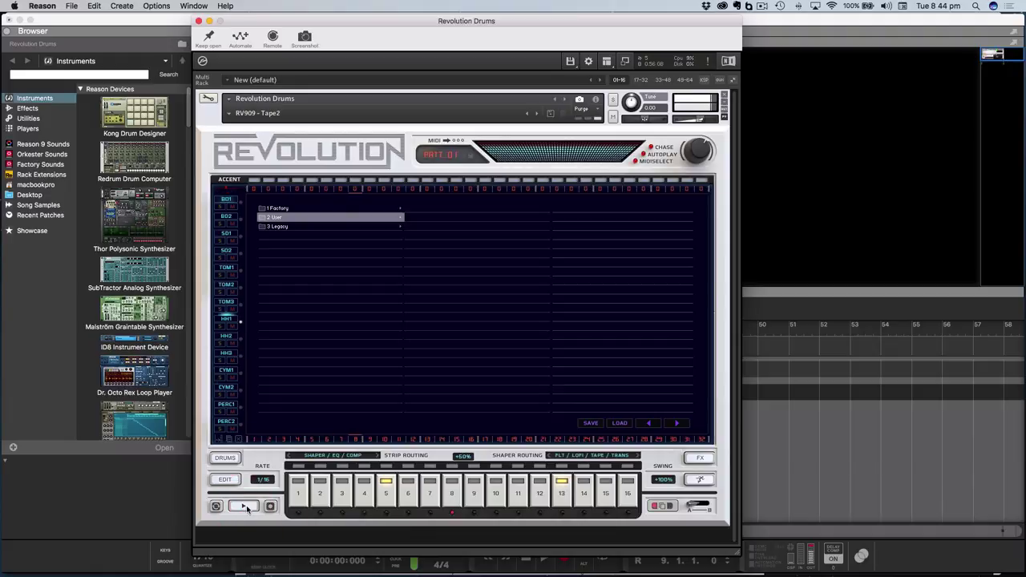
pyautogui.click(246, 507)
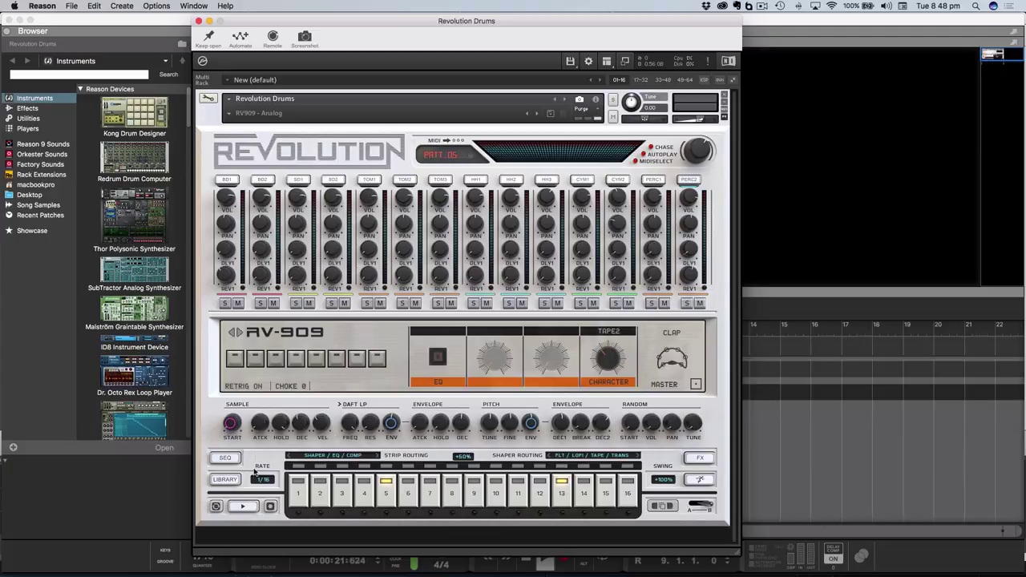
# Close the Revolution Drums window and add a second Kontakt 5 instrument to the rack below the existing one
pyautogui.click(199, 21)
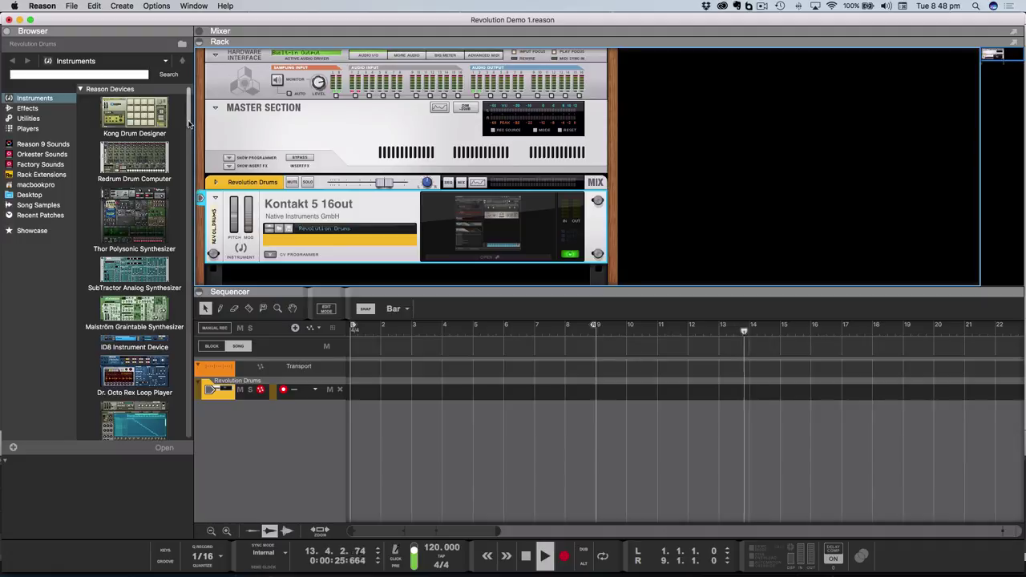
pyautogui.moveTo(189, 124); pyautogui.dragTo(195, 302)
pyautogui.click(134, 217)
pyautogui.moveTo(135, 216); pyautogui.dragTo(293, 262)
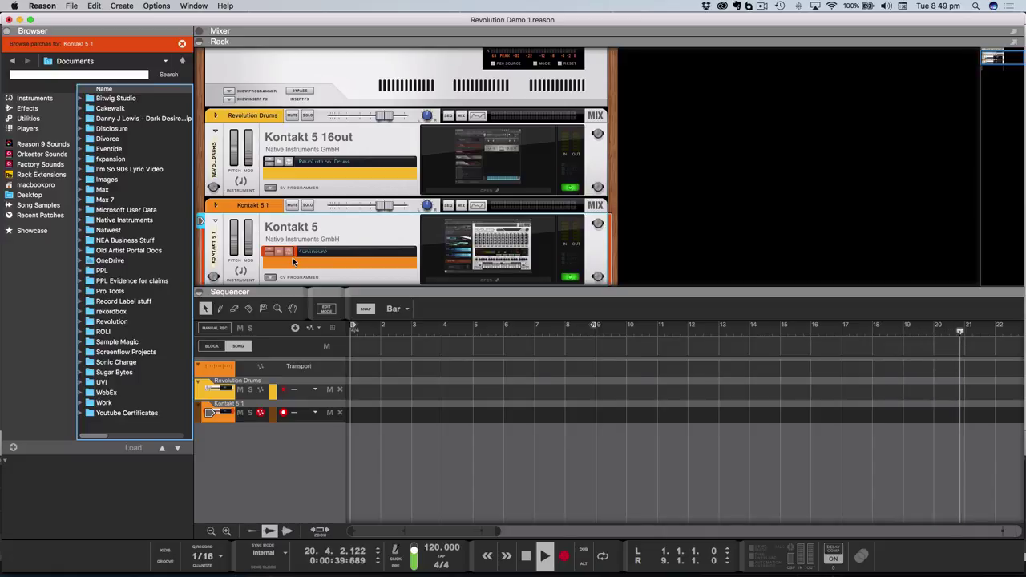
# Show the library browser in the new Kontakt 5 instance and load Revolution Drums.nki from the Revolution library
pyautogui.click(474, 277)
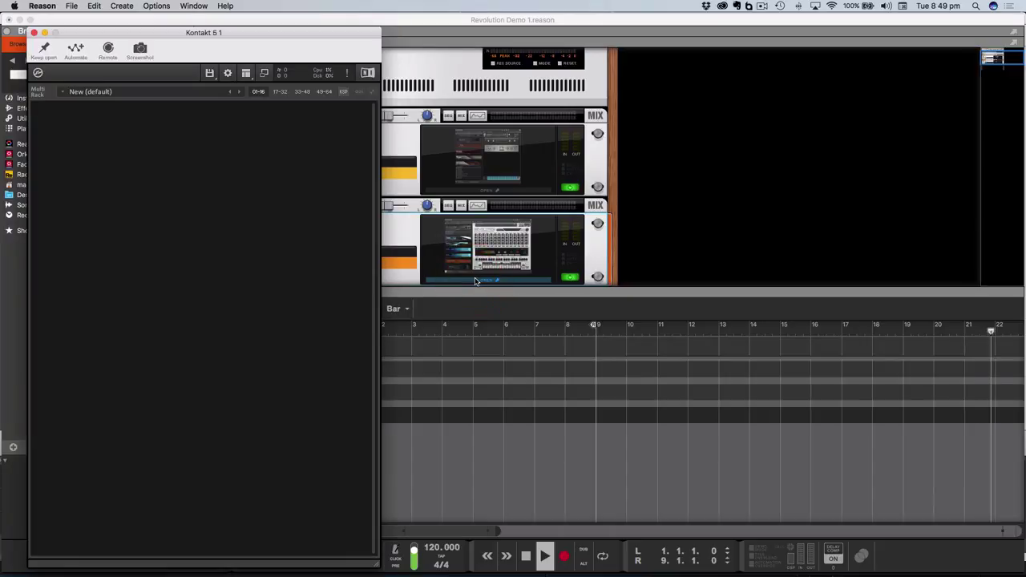
pyautogui.click(246, 73)
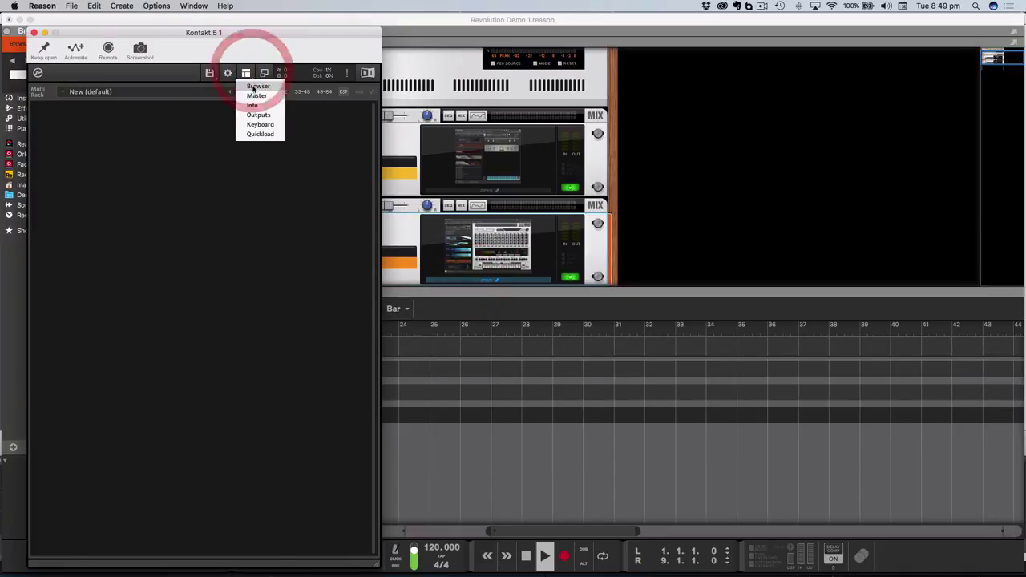
pyautogui.click(255, 87)
pyautogui.click(147, 160)
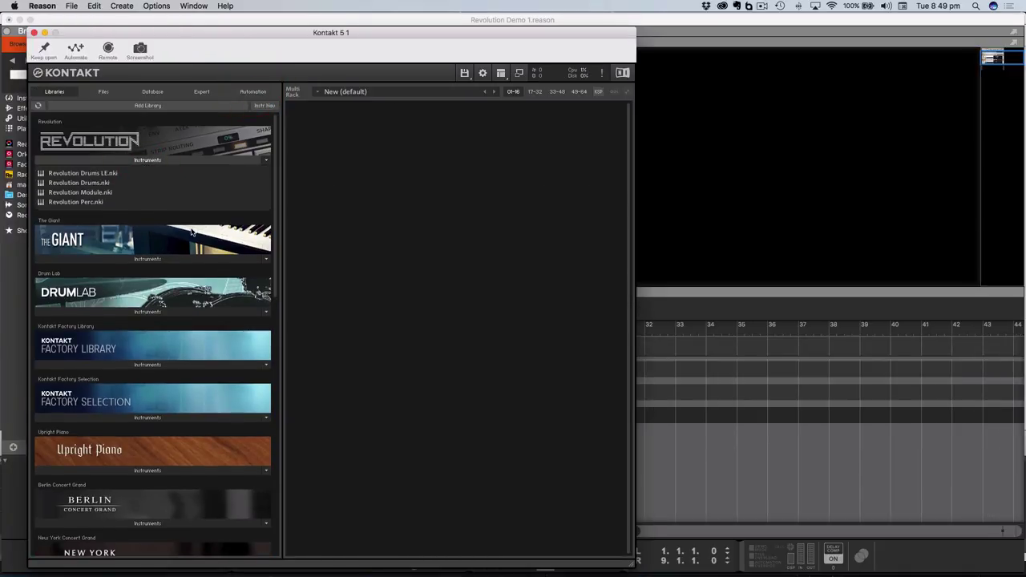
pyautogui.click(79, 183)
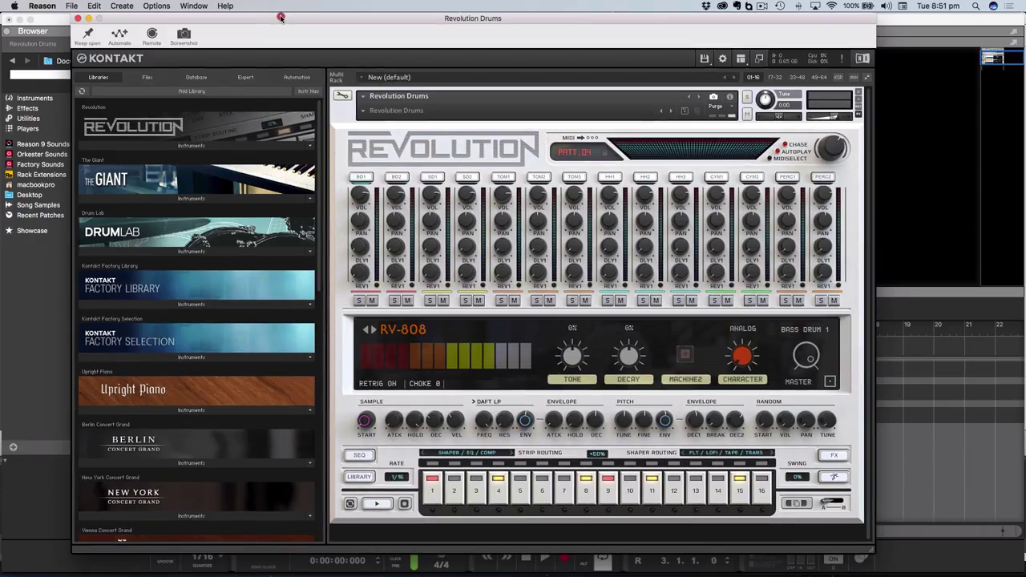
# Return to the Kontakt 5 16out instance and enable host synchronization for its Revolution sequencer
pyautogui.click(281, 16)
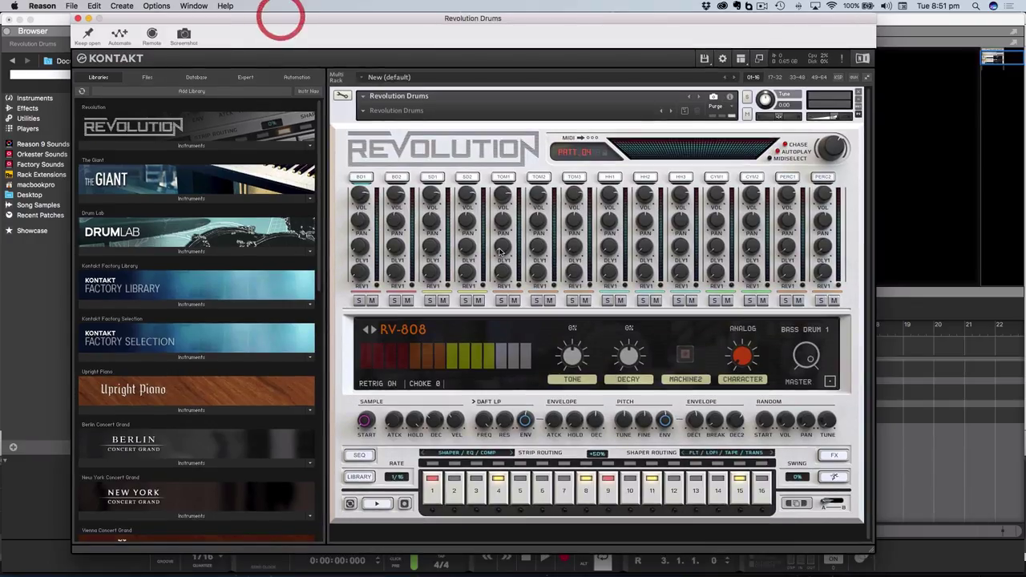
pyautogui.click(78, 18)
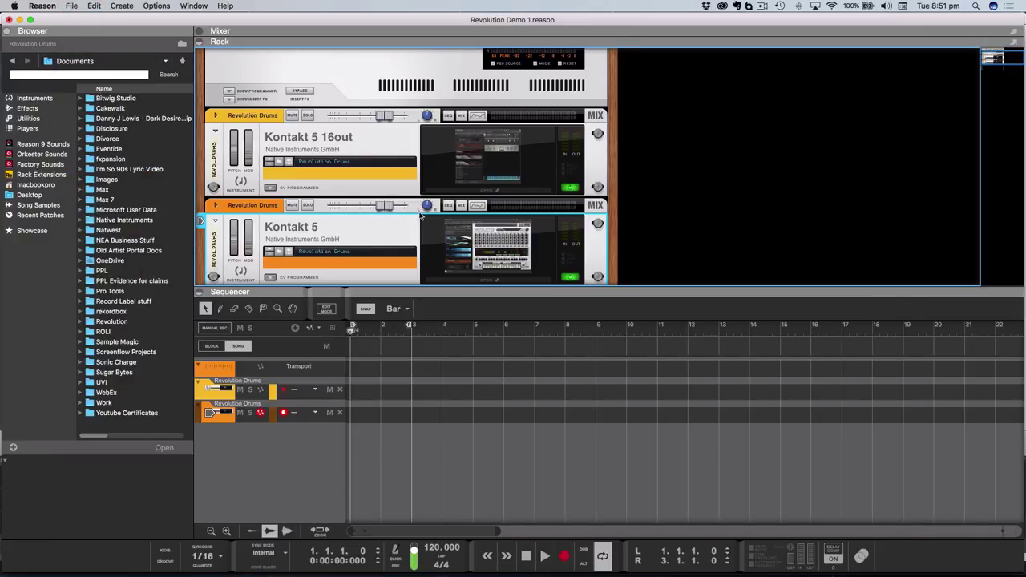
pyautogui.click(494, 192)
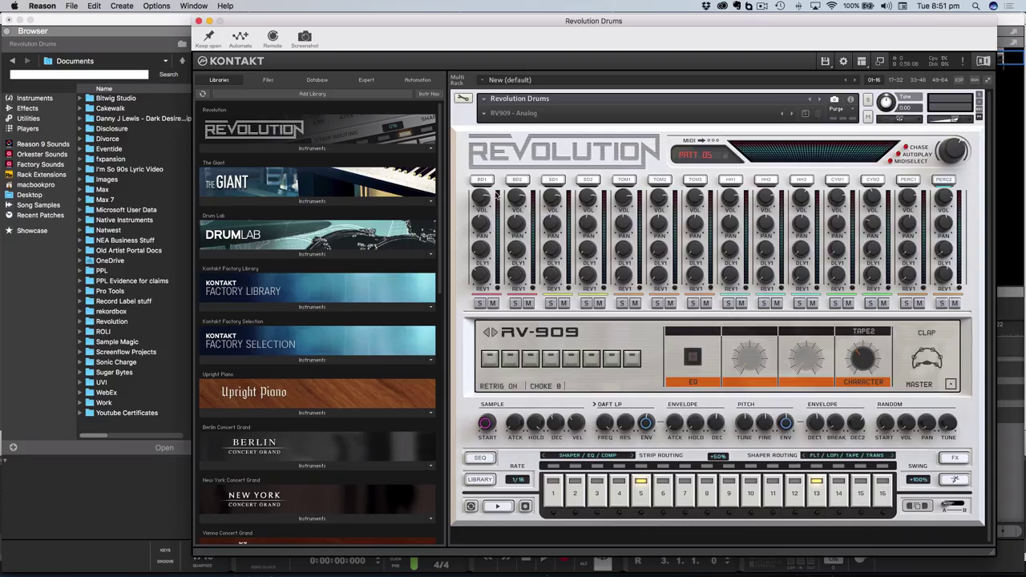
pyautogui.click(470, 506)
# Show Kontakt's Info pane to read the description of the sequencer's host sync control, and hide the pane again
pyautogui.click(859, 61)
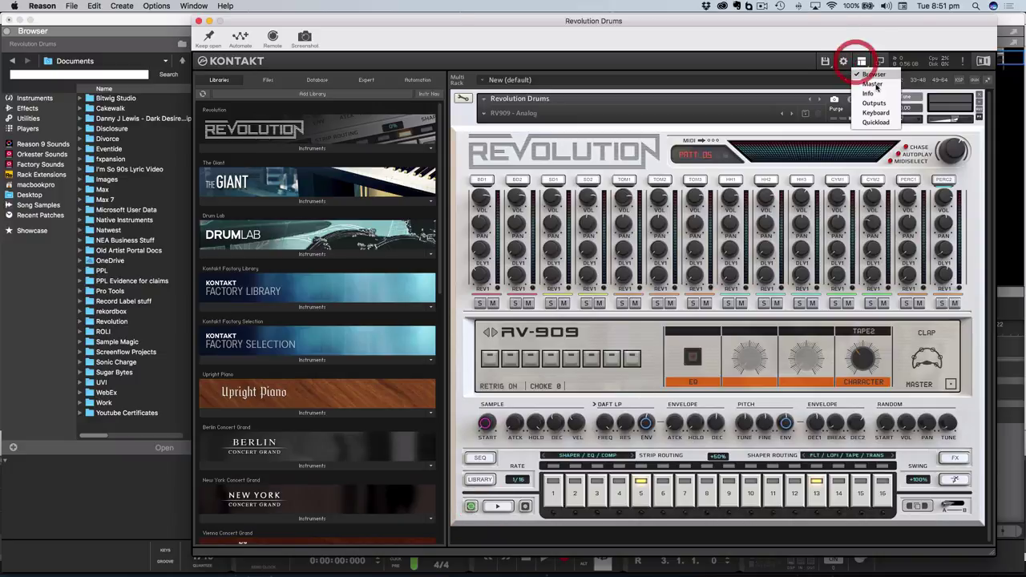
pyautogui.click(867, 100)
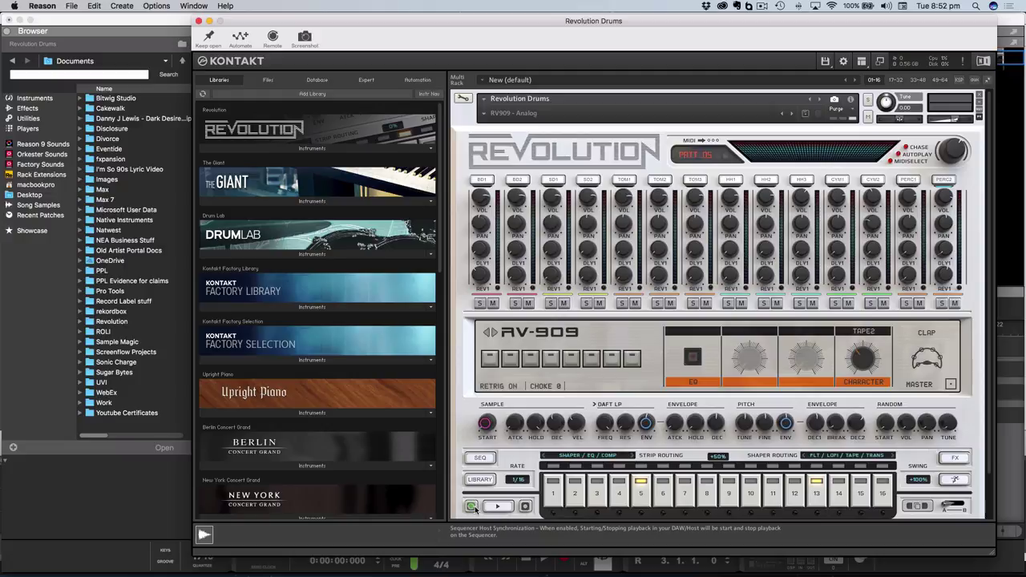
pyautogui.click(862, 61)
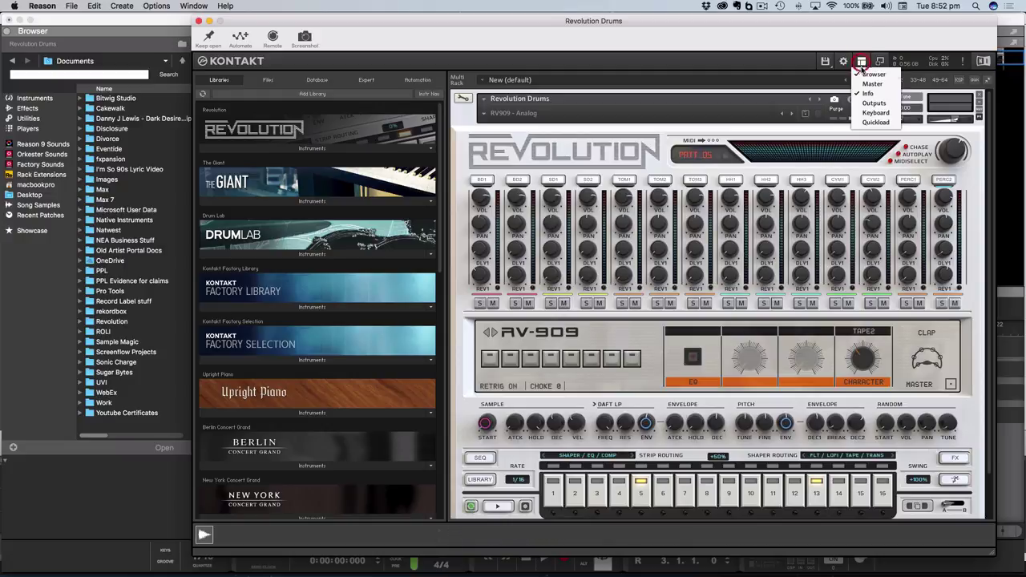
pyautogui.click(869, 94)
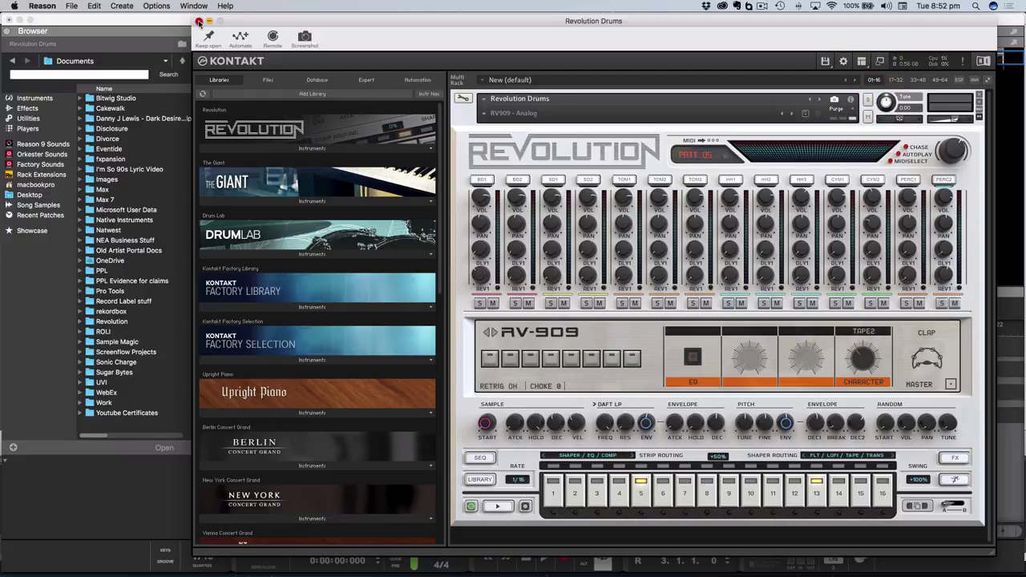
# Close the Kontakt 5 16out window, open the Kontakt 5 instance below it, and hide its library browser
pyautogui.click(199, 21)
pyautogui.click(492, 280)
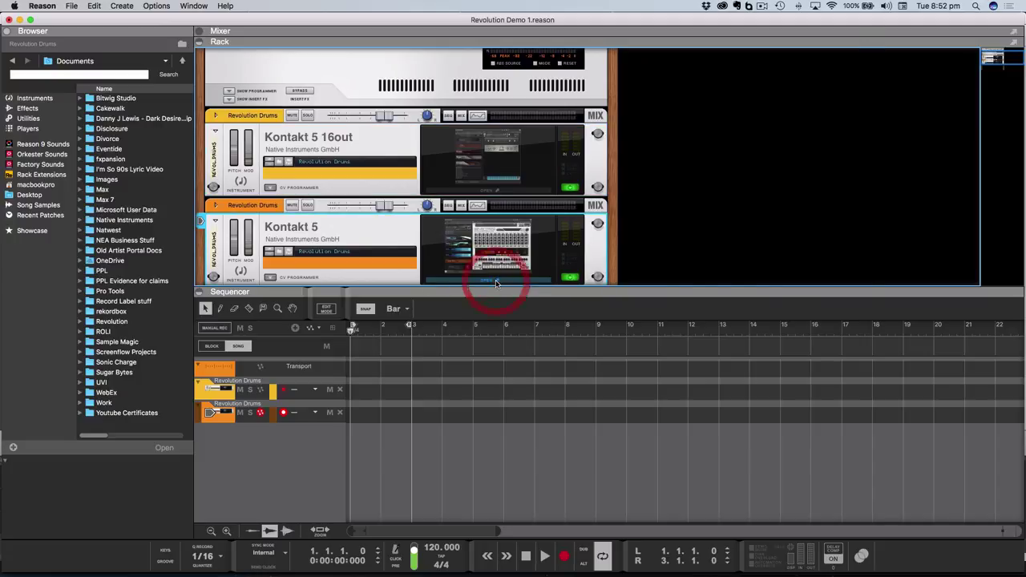
pyautogui.click(741, 58)
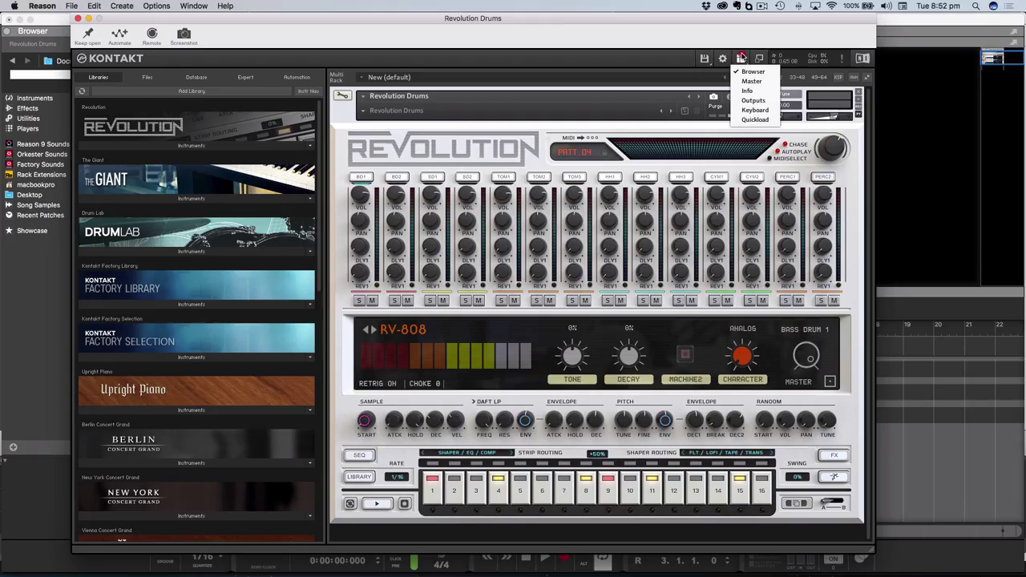
pyautogui.click(747, 74)
pyautogui.moveTo(510, 23); pyautogui.dragTo(646, 18)
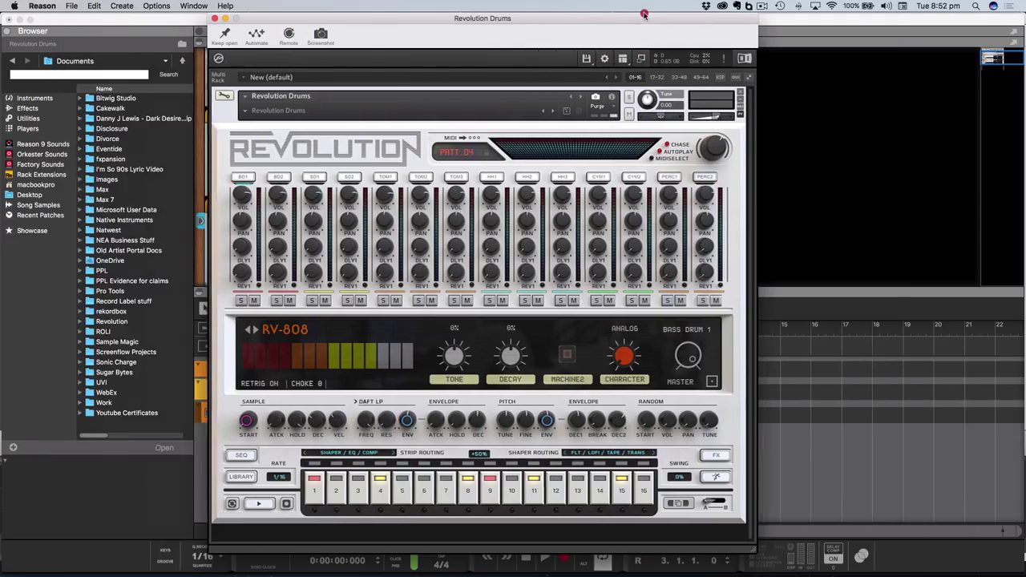
# Load the RV606 - SP1200 snapshot from the Drum Machines category into Revolution Drums
pyautogui.click(247, 112)
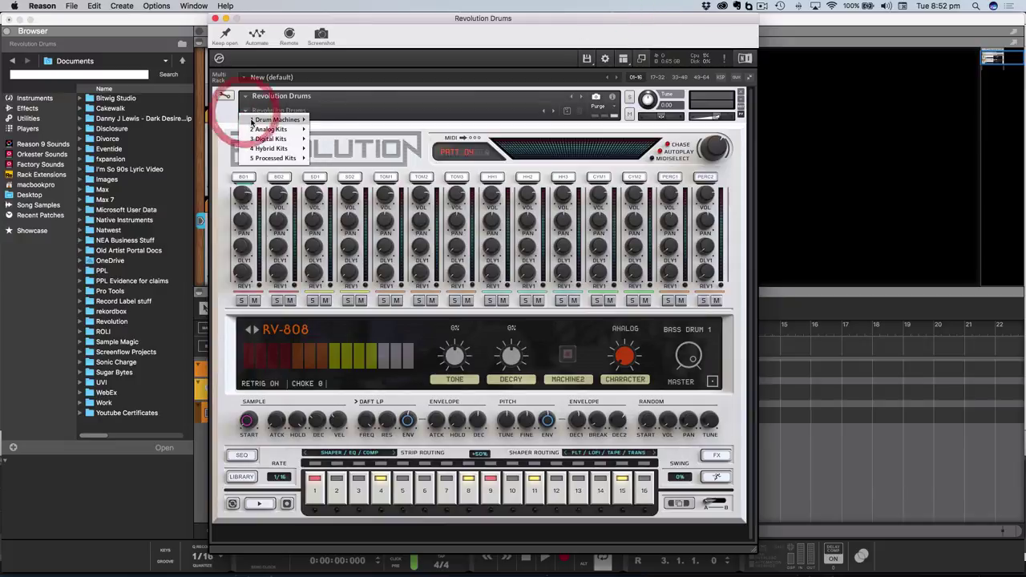
pyautogui.moveTo(252, 121)
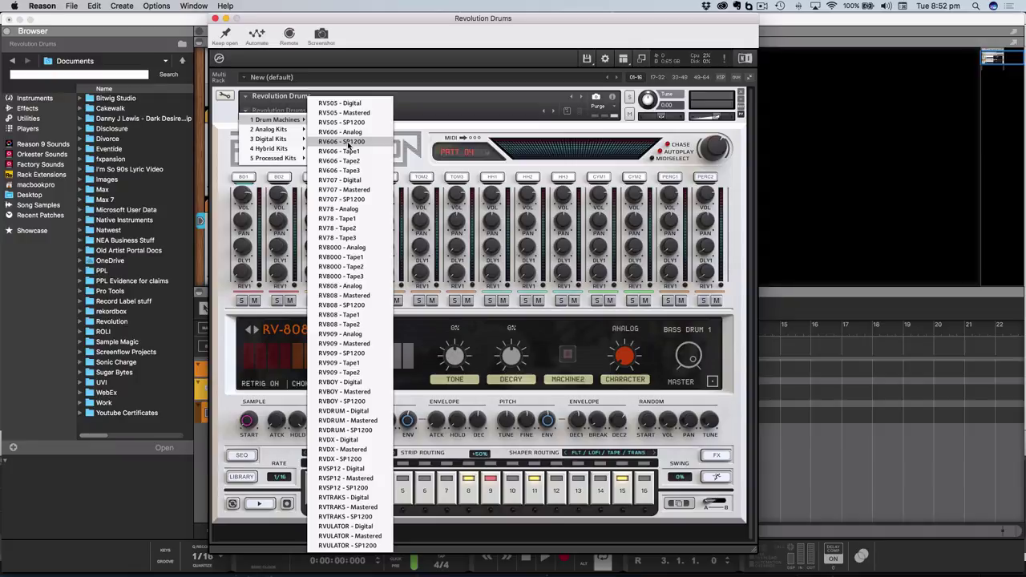
pyautogui.click(348, 145)
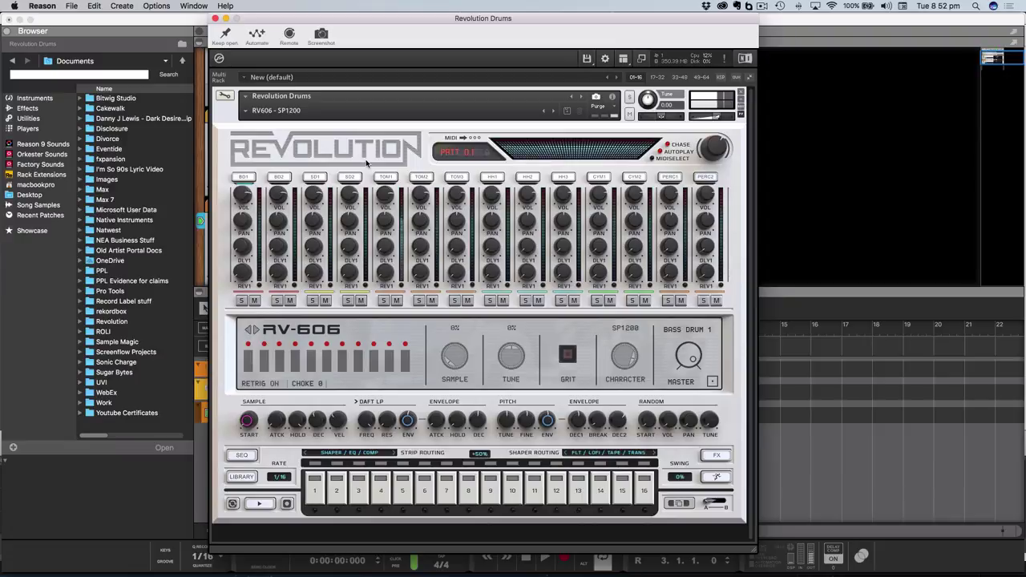
# Step forward through the RV606 snapshots to RV606 - Tape2, auditioning the kit along the way
pyautogui.click(244, 112)
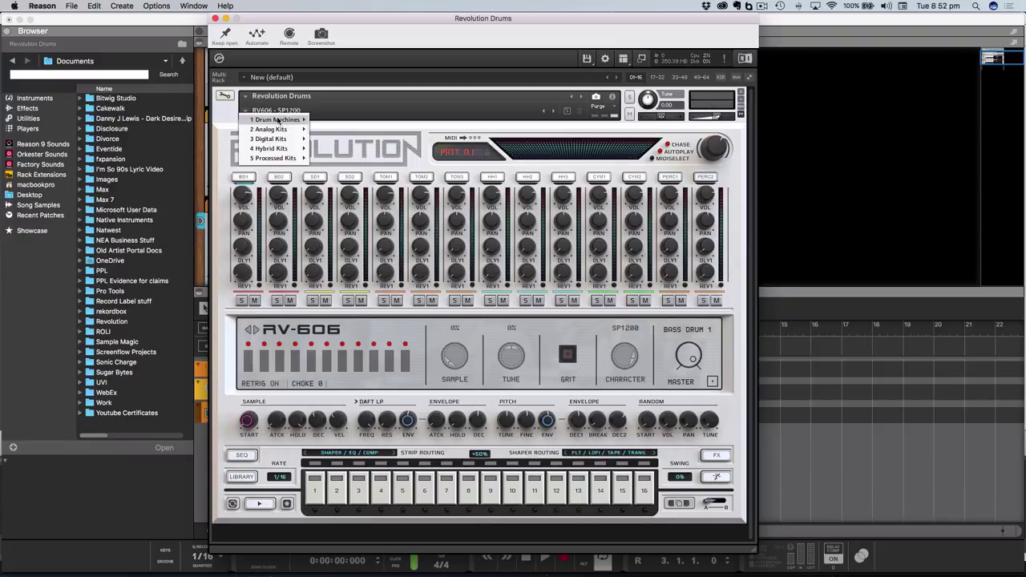
pyautogui.click(278, 120)
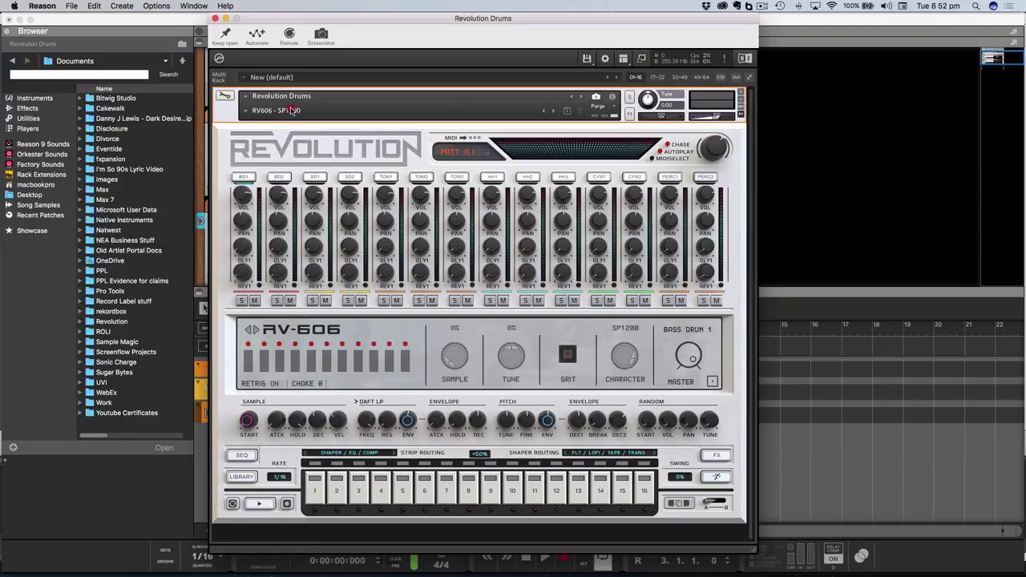
pyautogui.click(554, 112)
pyautogui.click(554, 114)
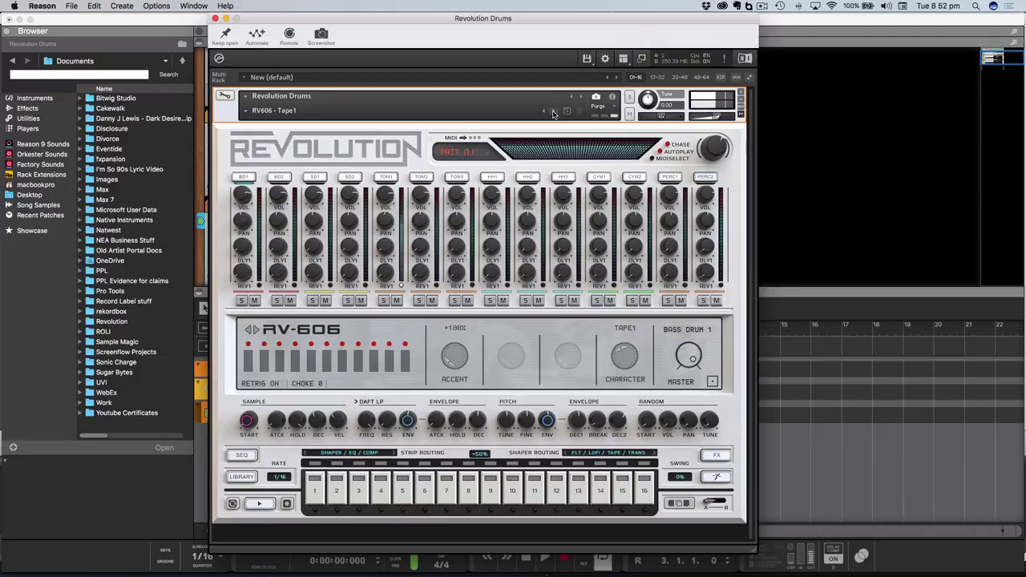
pyautogui.click(553, 113)
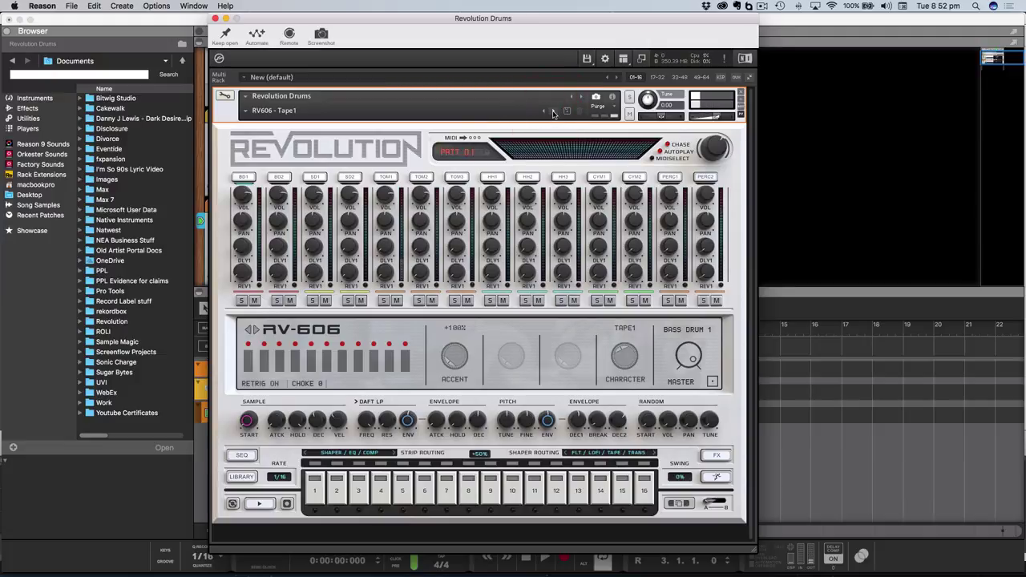
pyautogui.click(553, 113)
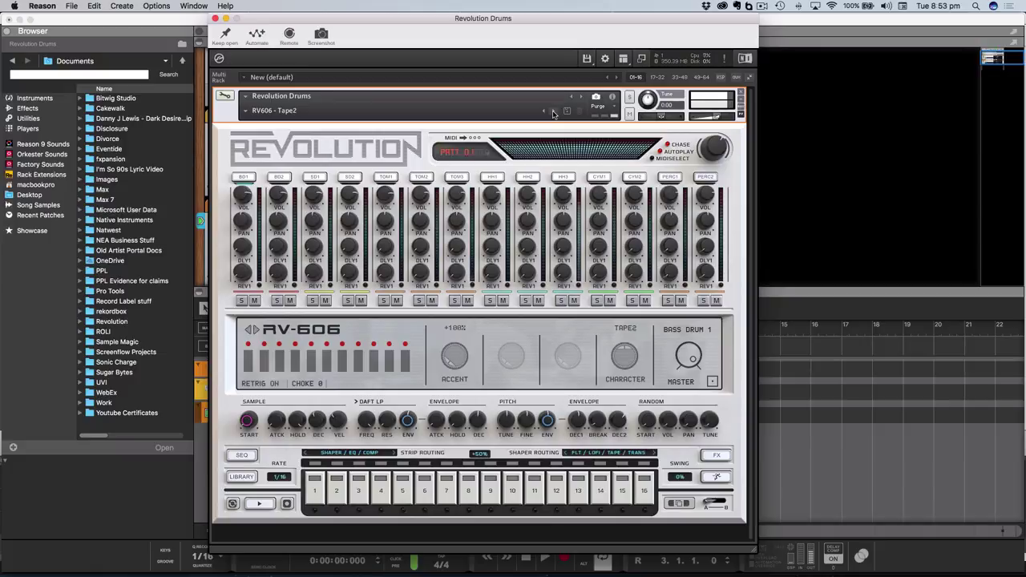
pyautogui.press('space')
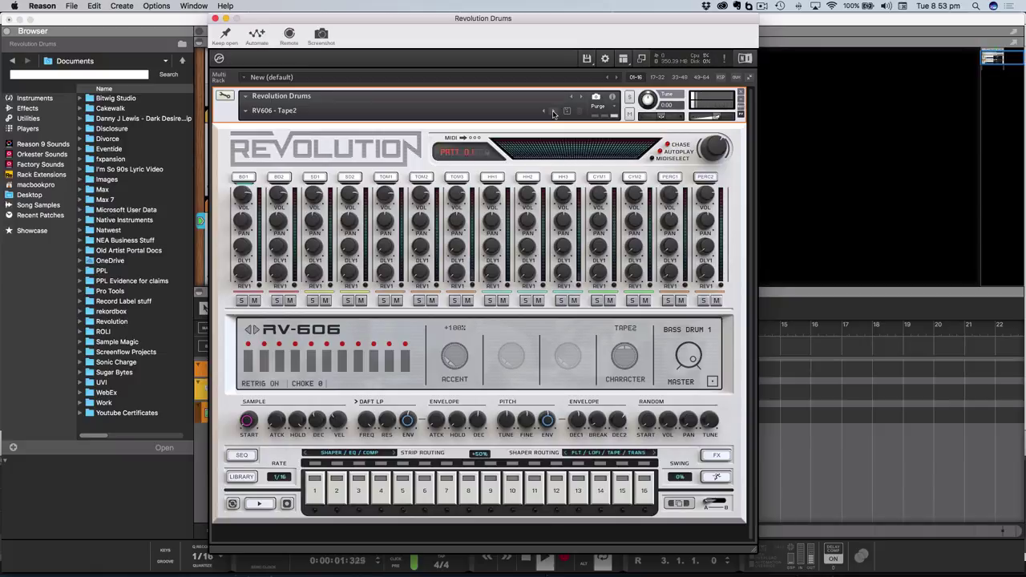
# Enable MIDISELECT with the closed hi-hat (HH1) selected and turn on the sequencer's host synchronization
pyautogui.click(715, 119)
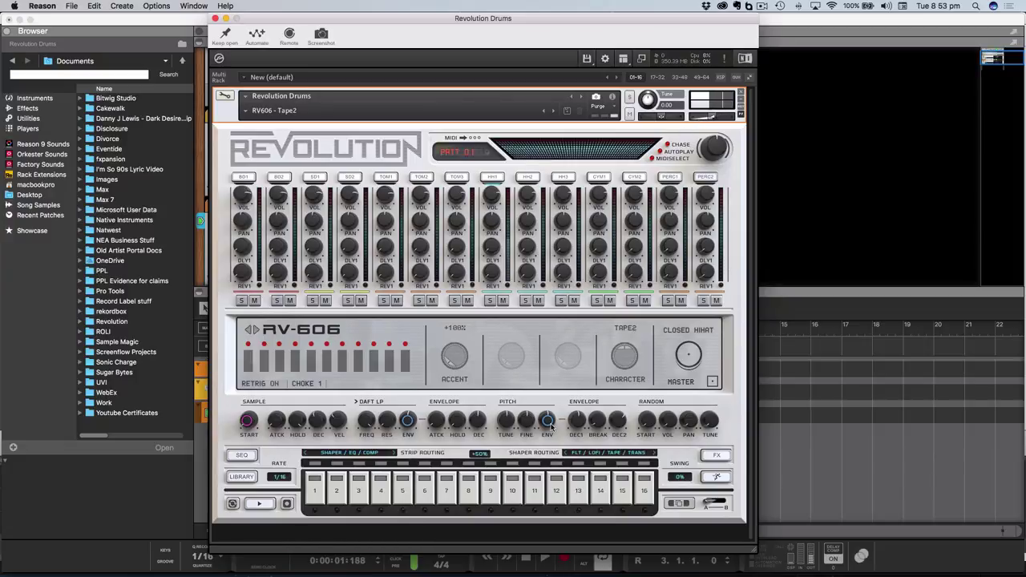
pyautogui.click(493, 195)
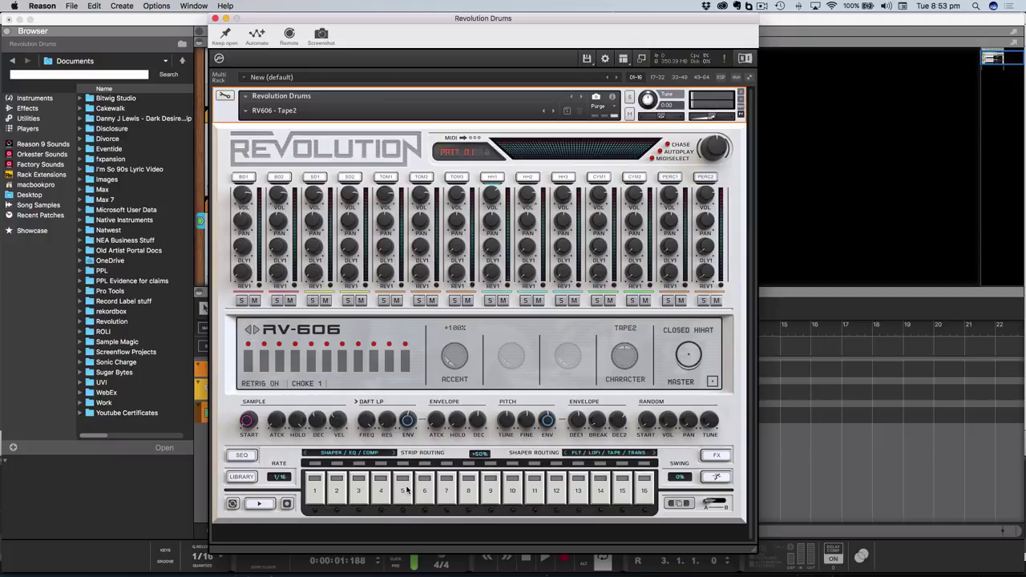
pyautogui.click(232, 503)
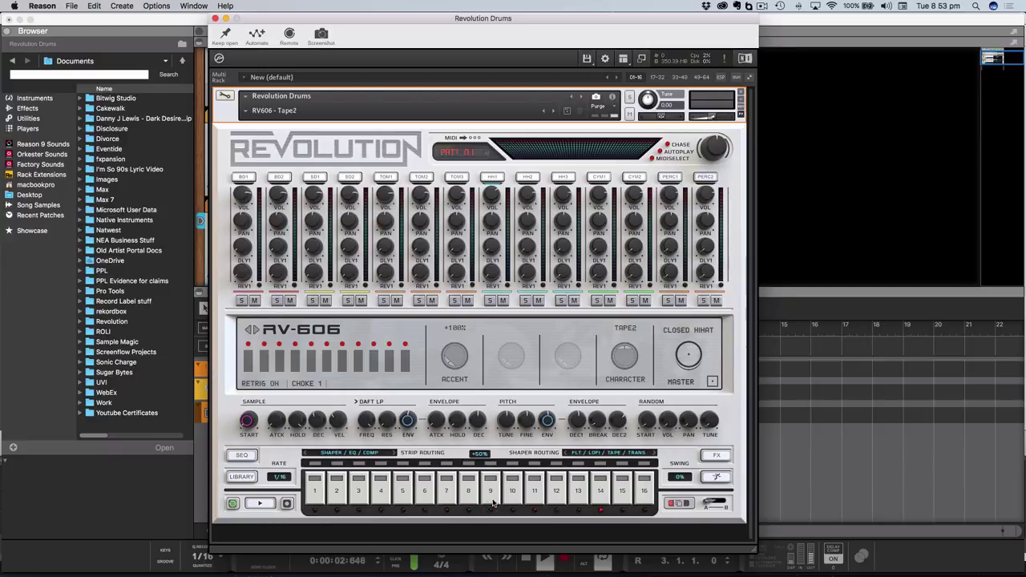
# Try out closed hi-hat hits on steps 2 to 4, ending with step 2 normal and step 3 at the louder red level
pyautogui.click(378, 490)
pyautogui.click(363, 491)
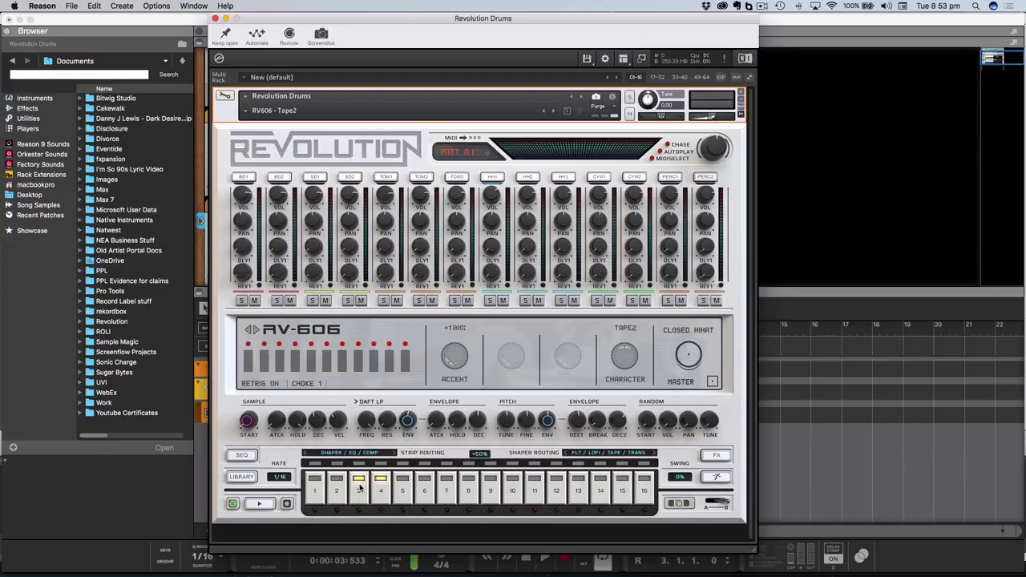
pyautogui.click(360, 487)
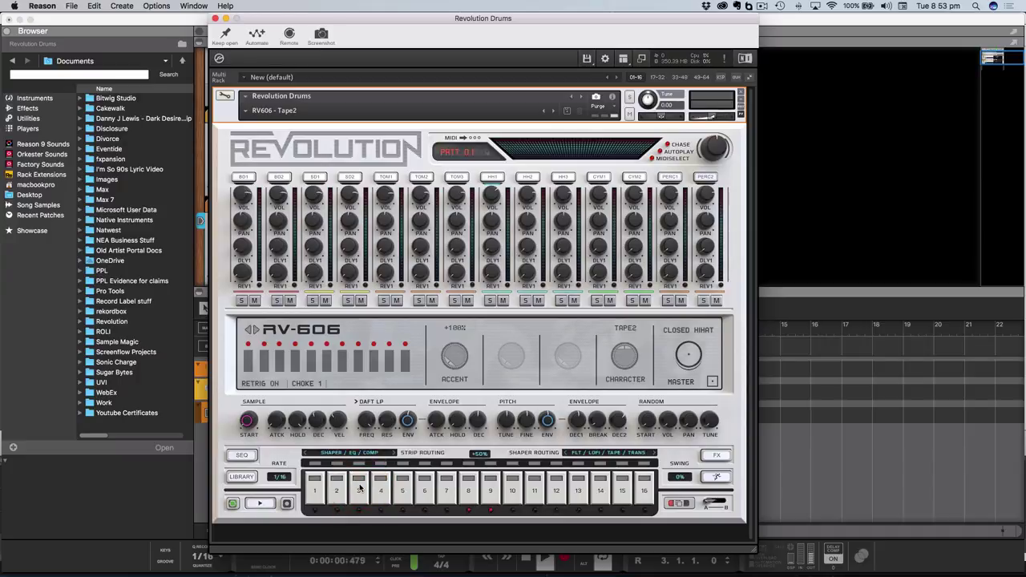
pyautogui.click(362, 487)
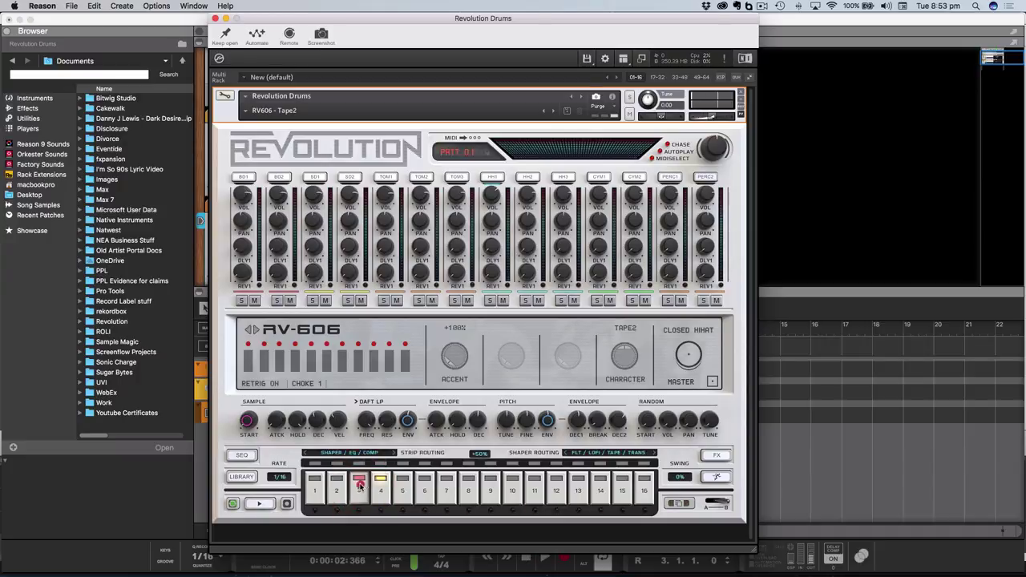
pyautogui.click(339, 487)
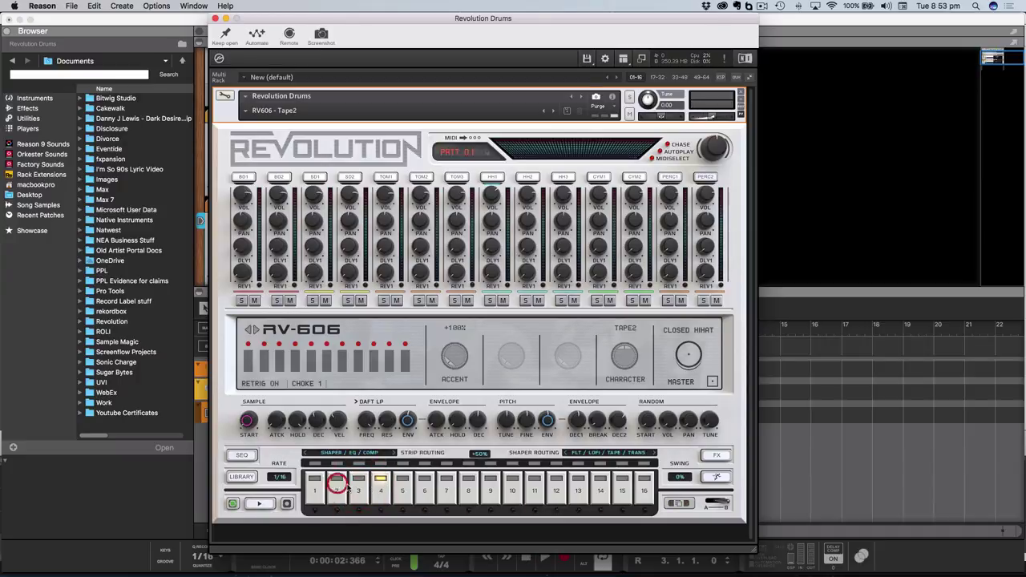
pyautogui.click(358, 488)
pyautogui.click(373, 491)
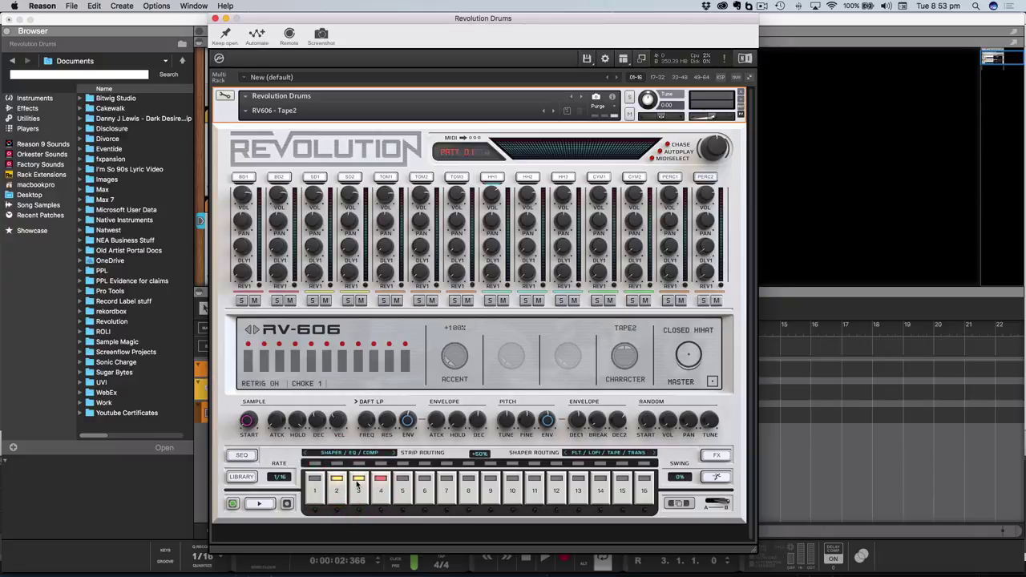
pyautogui.click(337, 486)
pyautogui.click(359, 487)
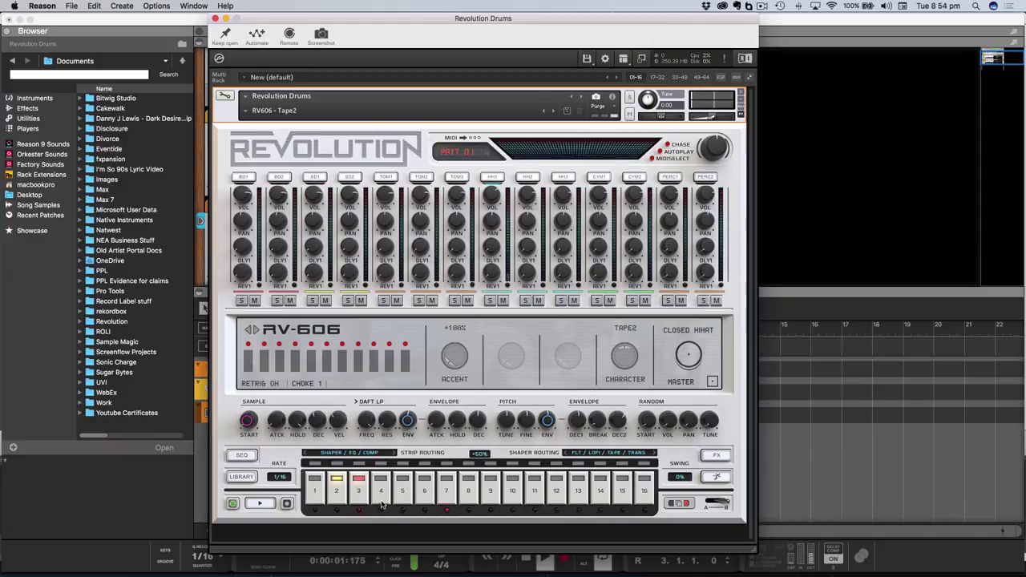
# Set the swing to +100% and program closed hi-hat hits on steps 2, 3 and 8, with step 3 at the louder red level
pyautogui.click(686, 403)
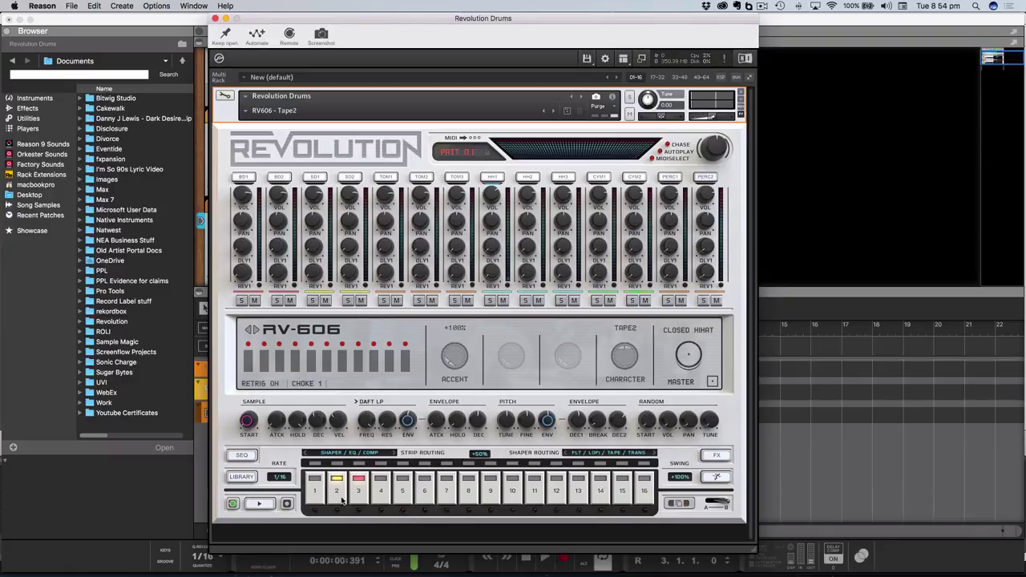
pyautogui.click(715, 501)
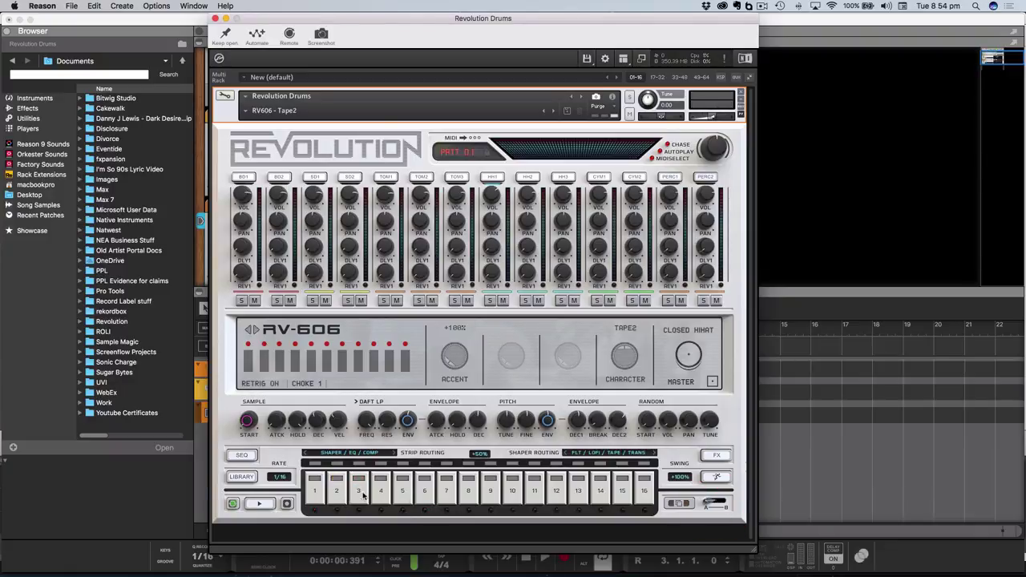
pyautogui.click(356, 489)
pyautogui.click(336, 493)
pyautogui.click(358, 489)
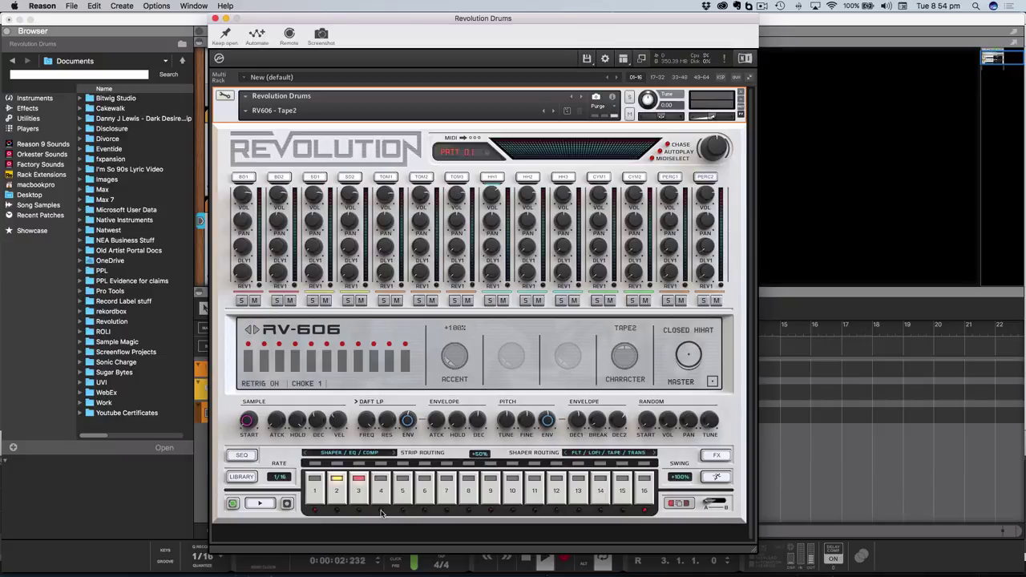
pyautogui.click(470, 489)
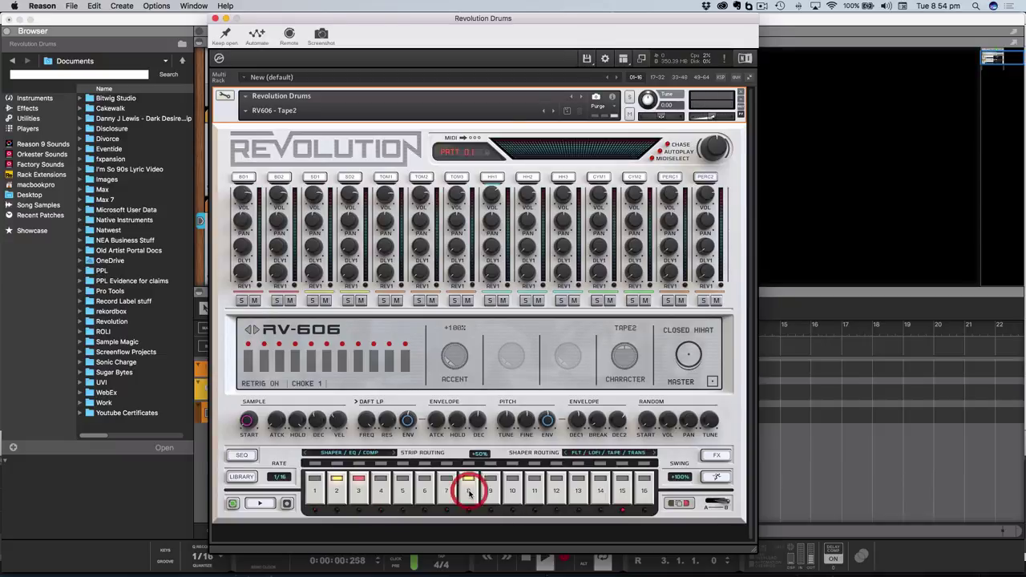
pyautogui.click(470, 489)
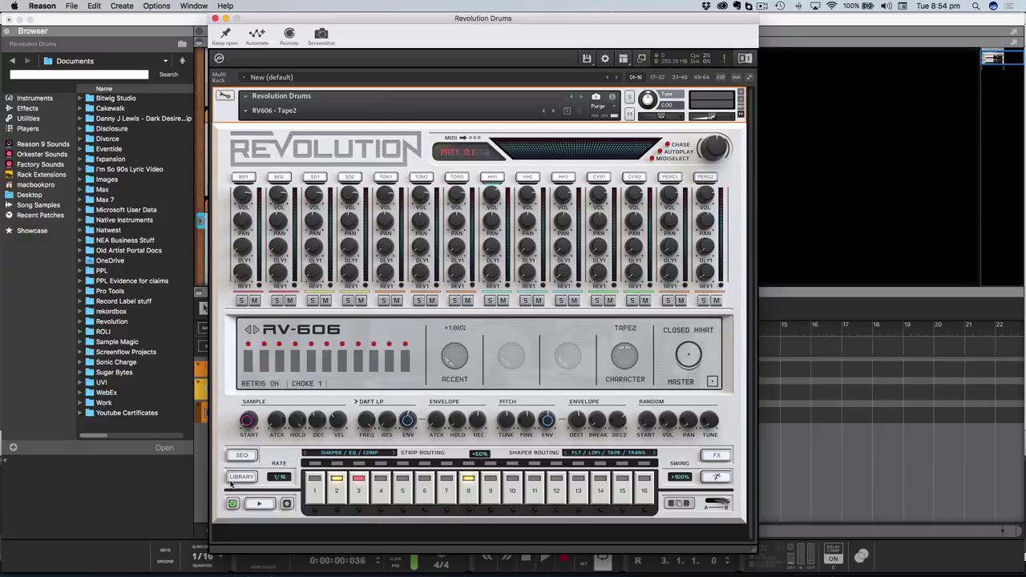
# Show the Revolution sequencer grid and delete every hit in the HH1 lane
pyautogui.click(241, 455)
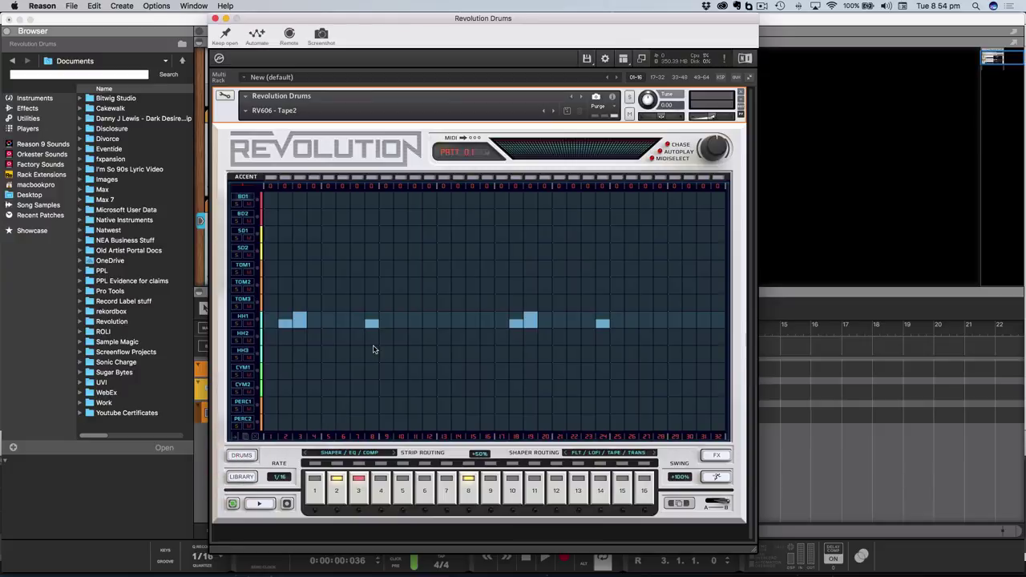
pyautogui.click(302, 323)
pyautogui.click(530, 323)
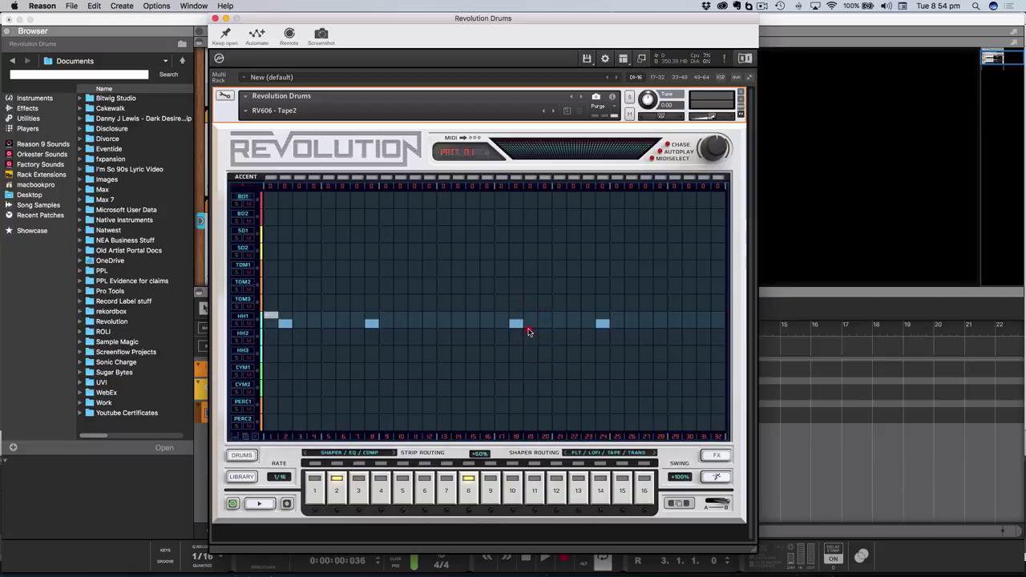
pyautogui.click(518, 324)
pyautogui.click(602, 325)
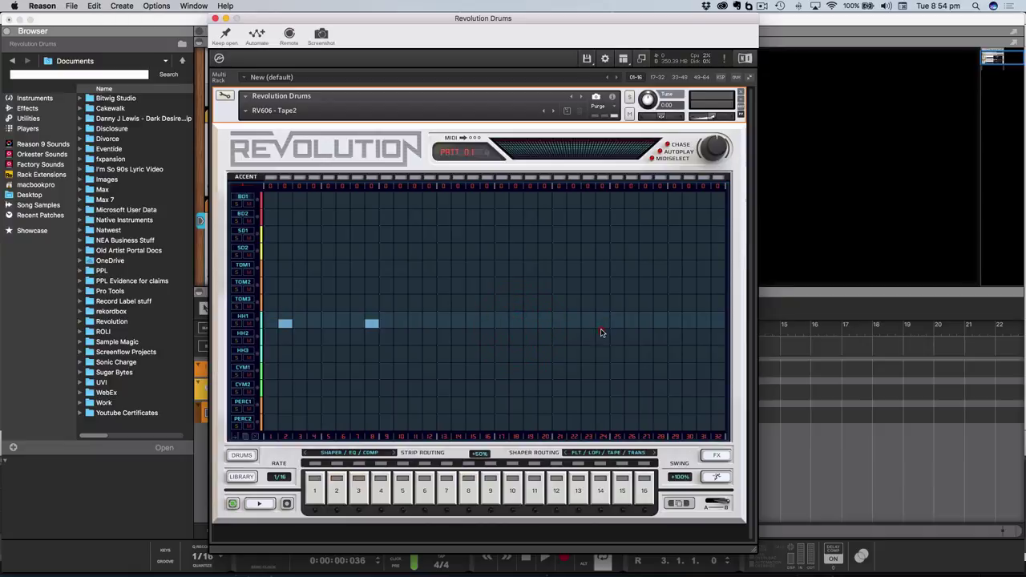
pyautogui.click(371, 324)
pyautogui.click(285, 325)
# Activate pattern recording and record closed hi-hat hits live into the HH1 lane by triggering the drum repeatedly during playback
pyautogui.click(288, 504)
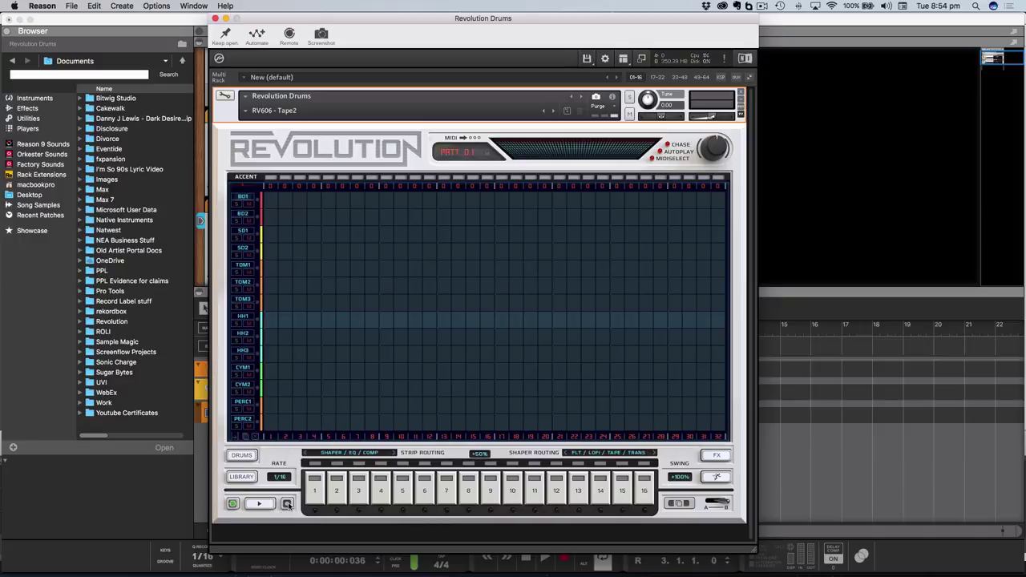
pyautogui.click(239, 317)
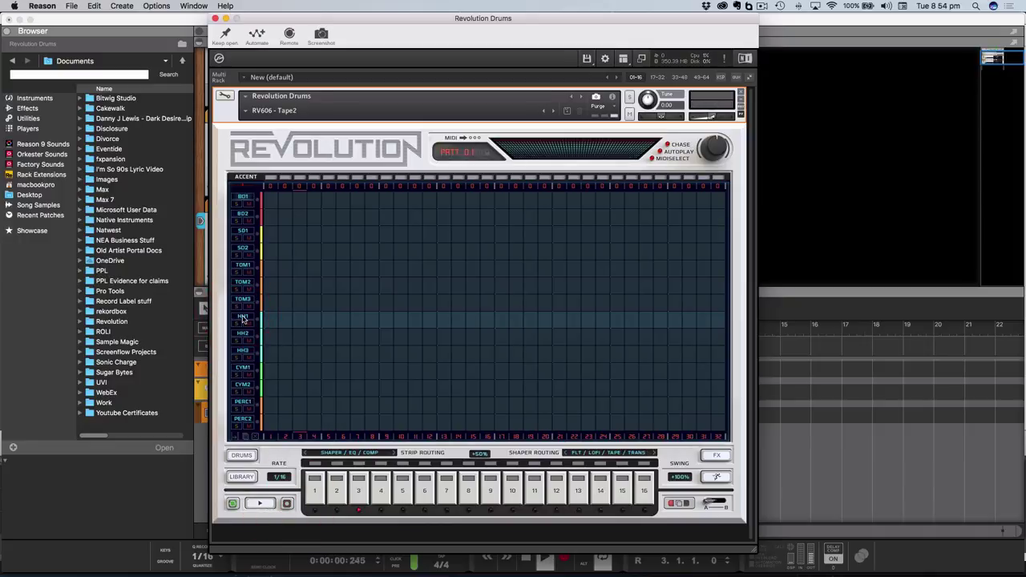
pyautogui.click(242, 318)
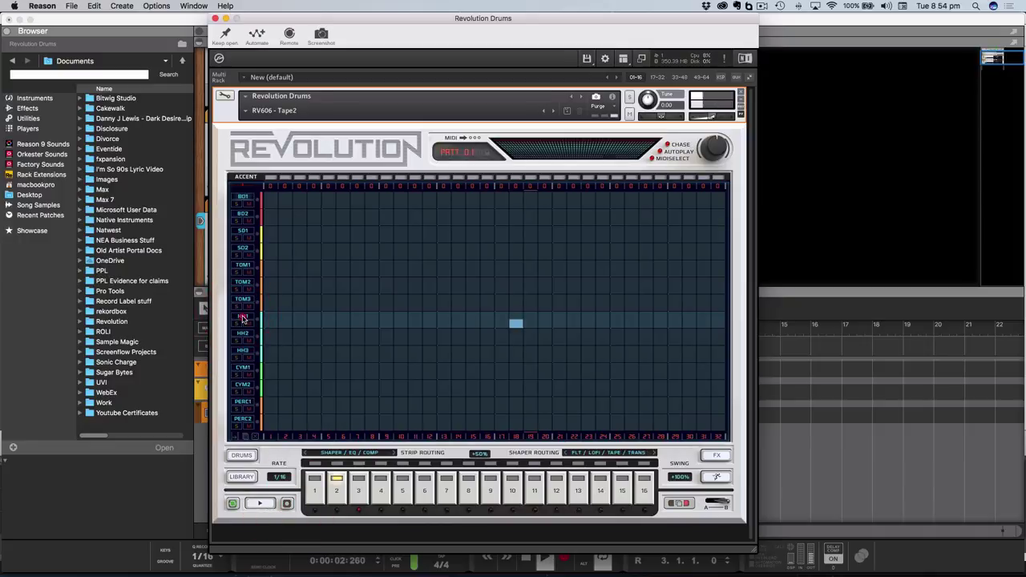
pyautogui.click(243, 318)
pyautogui.click(242, 318)
pyautogui.click(242, 318)
pyautogui.click(242, 319)
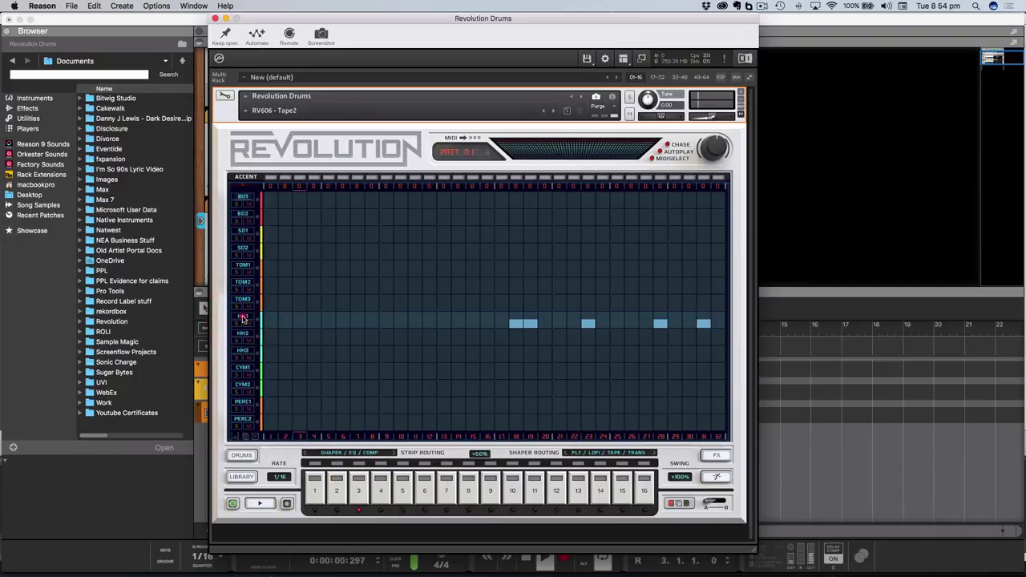
pyautogui.click(242, 319)
pyautogui.click(242, 319)
pyautogui.click(242, 318)
pyautogui.click(243, 318)
pyautogui.click(242, 318)
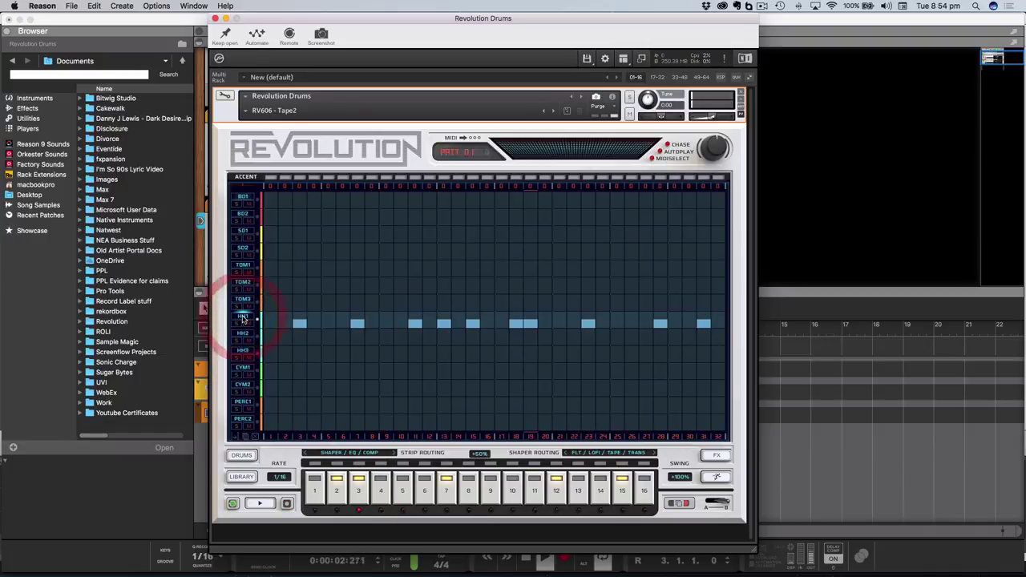
# Delete every recorded closed hi-hat hit from the HH1 lane, from step 3 through step 31
pyautogui.click(298, 327)
pyautogui.click(357, 325)
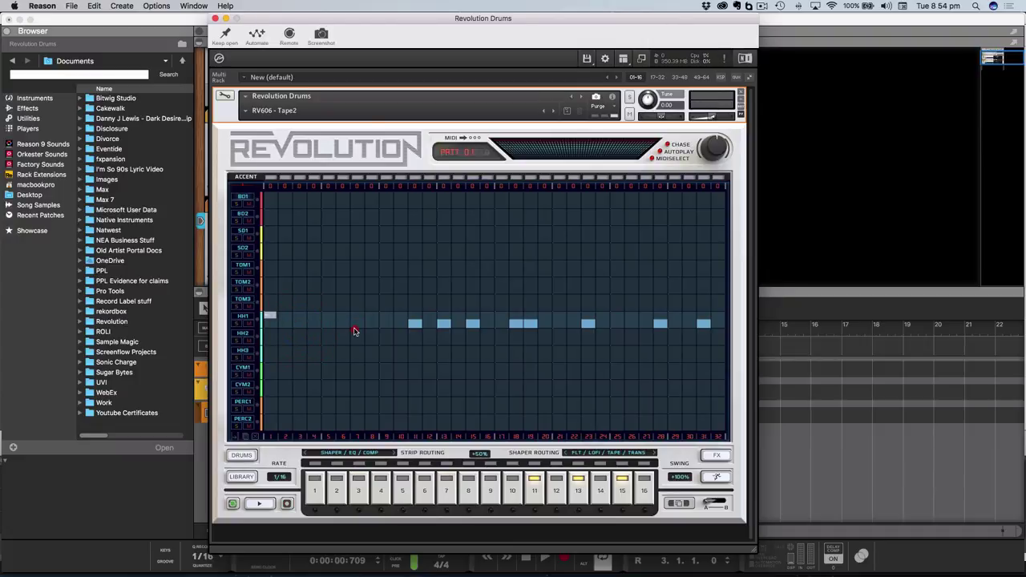
pyautogui.click(414, 325)
pyautogui.click(444, 326)
pyautogui.click(473, 326)
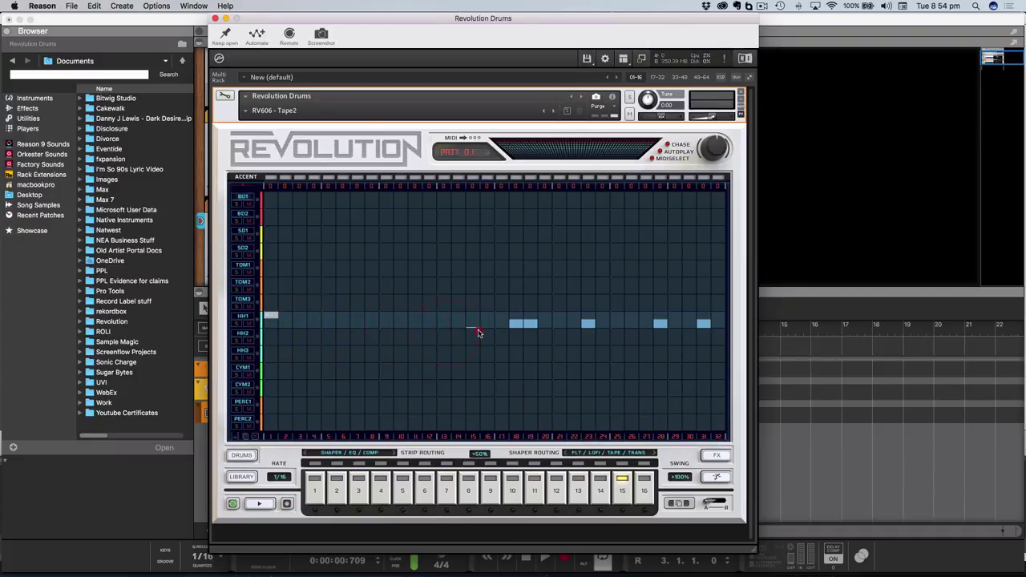
pyautogui.click(517, 325)
pyautogui.click(531, 324)
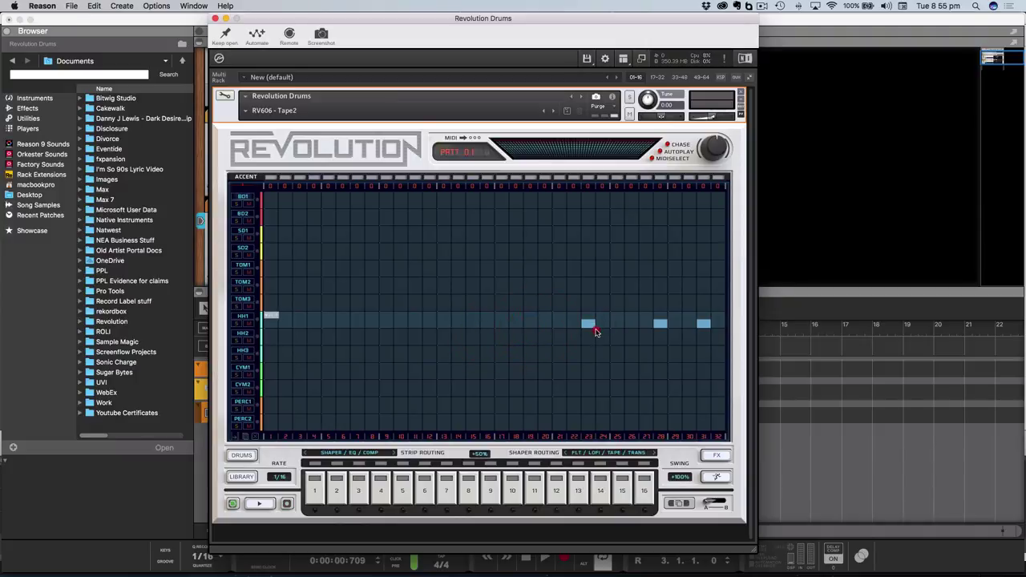
pyautogui.click(589, 325)
pyautogui.click(659, 325)
pyautogui.click(703, 324)
# Record a few closed hi-hat hits live into the HH1 lane during playback, removing the stray hit on step 1
pyautogui.press('space')
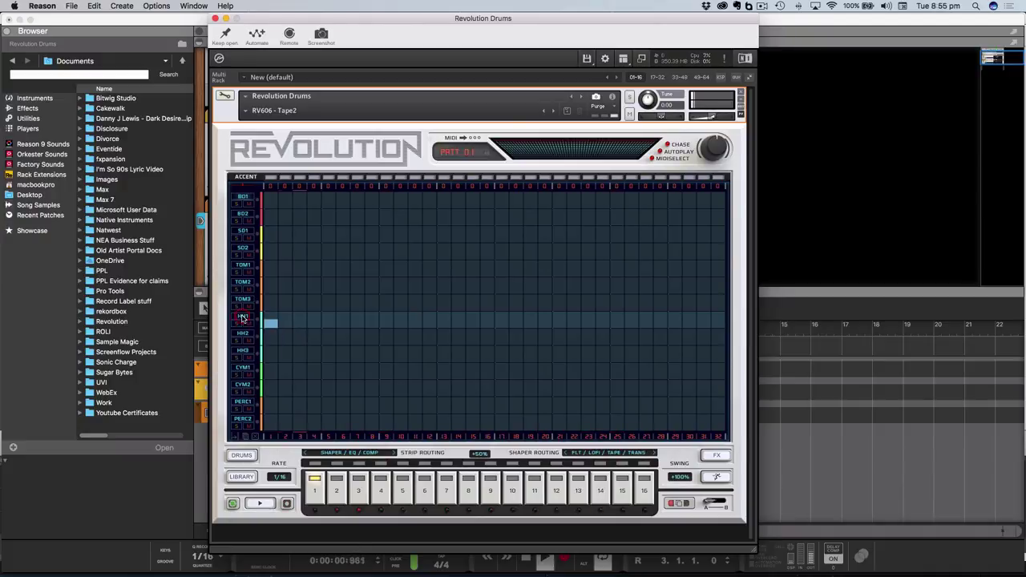
pyautogui.click(267, 331)
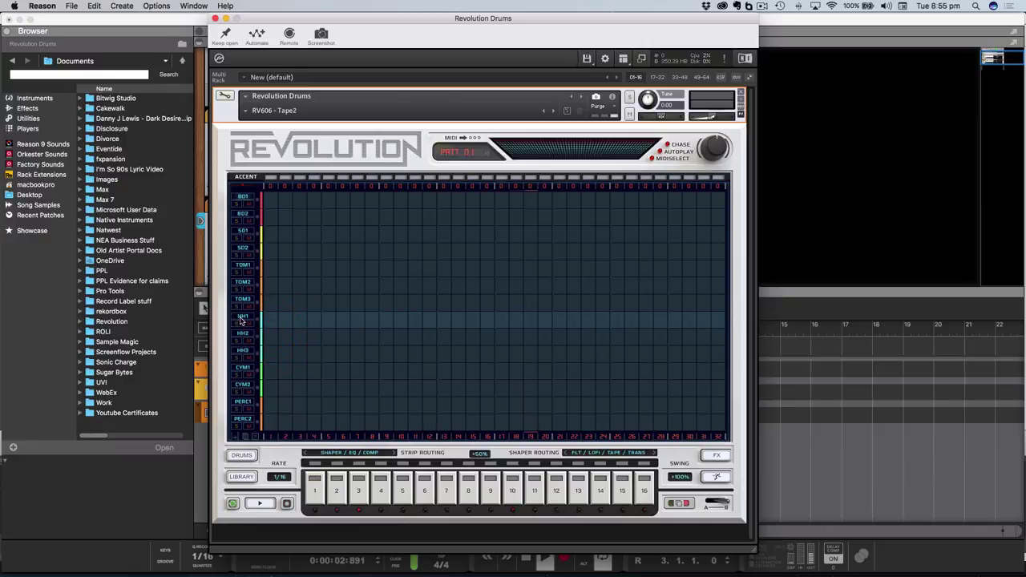
pyautogui.click(243, 319)
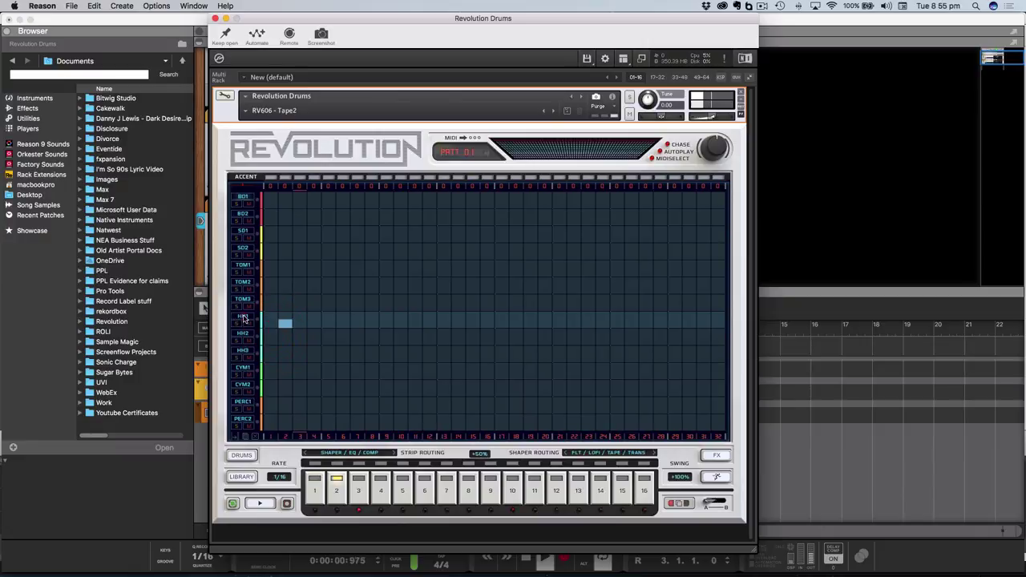
pyautogui.click(243, 318)
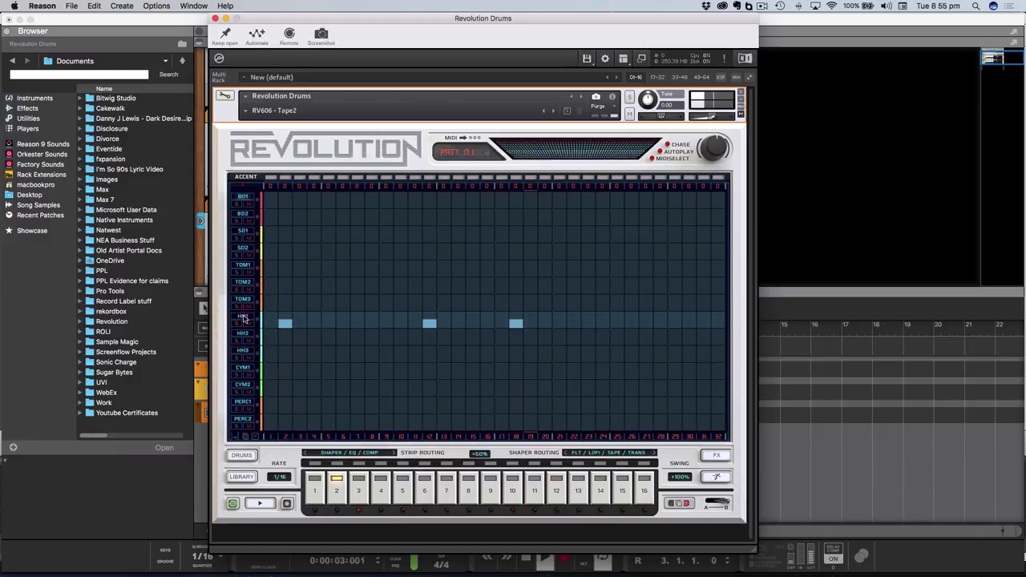
pyautogui.click(242, 319)
pyautogui.click(243, 318)
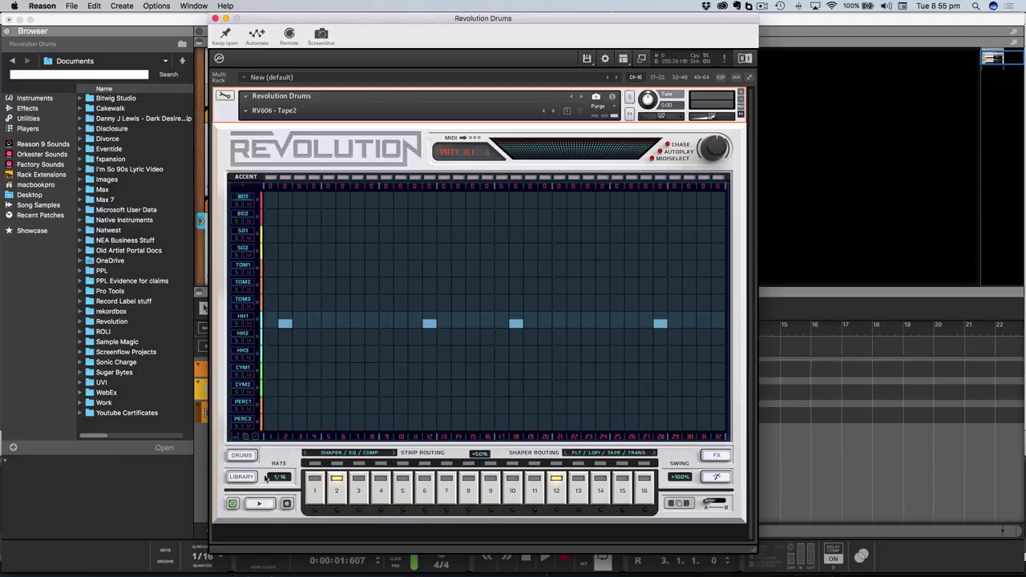
pyautogui.click(259, 510)
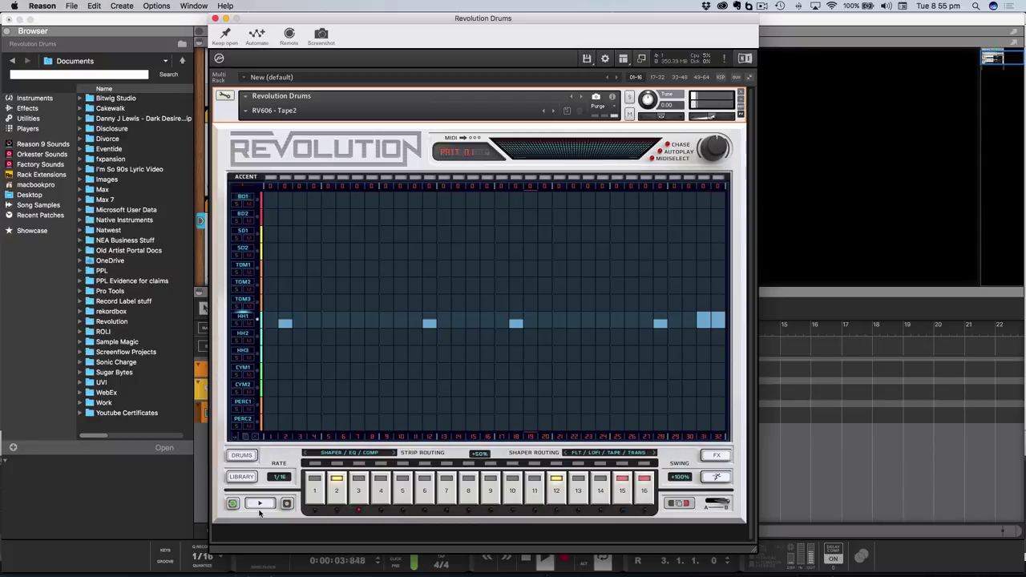
pyautogui.click(259, 504)
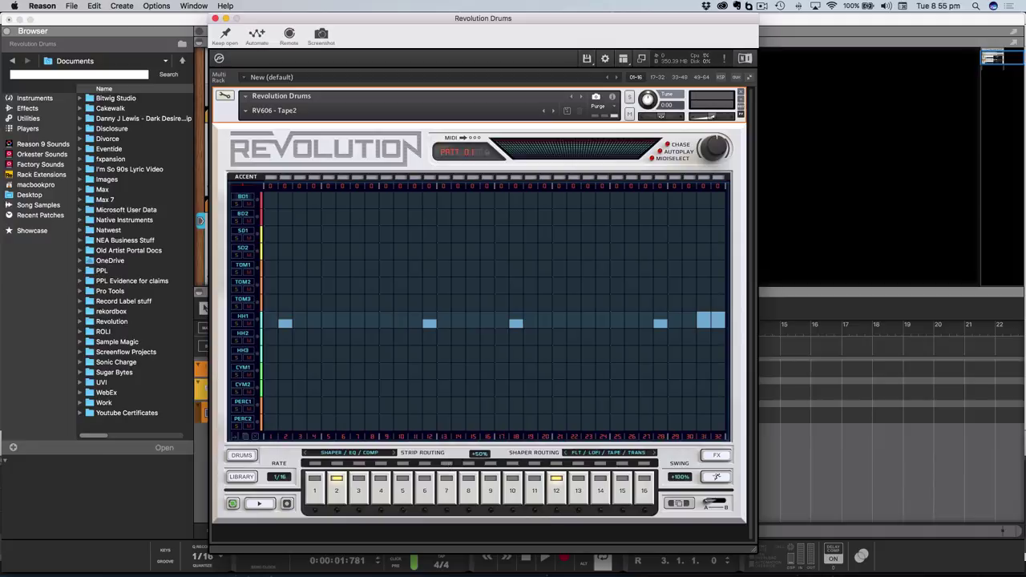
# Clear the HH1 lane's hits on steps 2, 12, 18, 28, 31 and 32
pyautogui.click(287, 325)
pyautogui.click(430, 326)
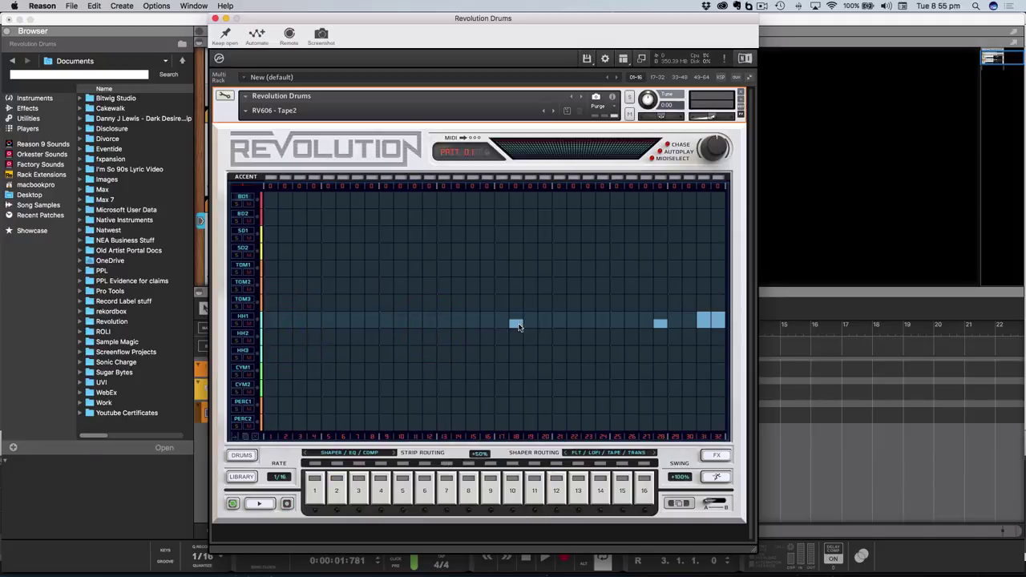
pyautogui.click(517, 325)
pyautogui.click(659, 325)
pyautogui.click(703, 323)
pyautogui.click(718, 322)
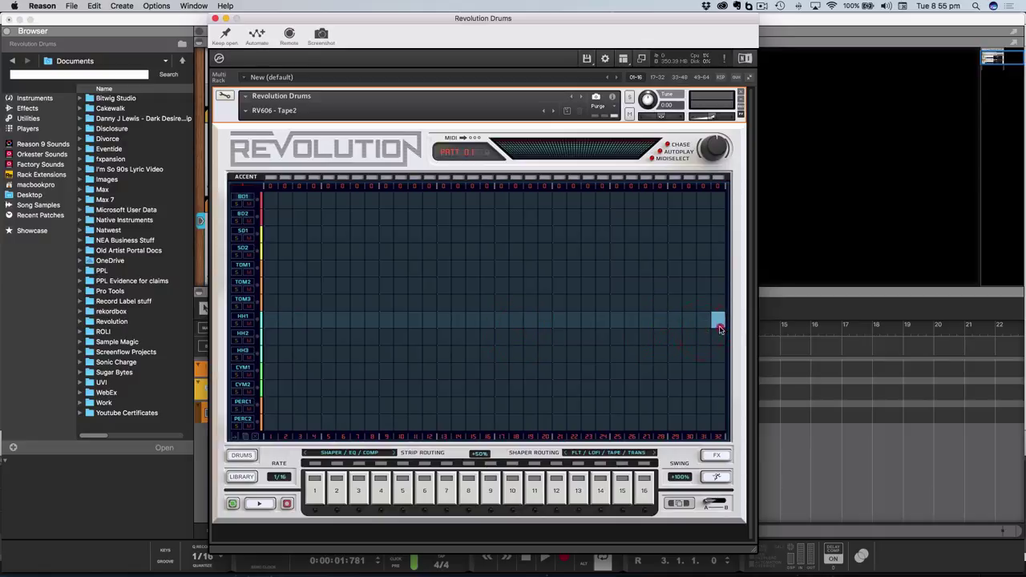
# Record a busier closed hi-hat pattern live into the HH1 lane and lower the velocity of the hits on steps 2, 11 and 27
pyautogui.click(285, 505)
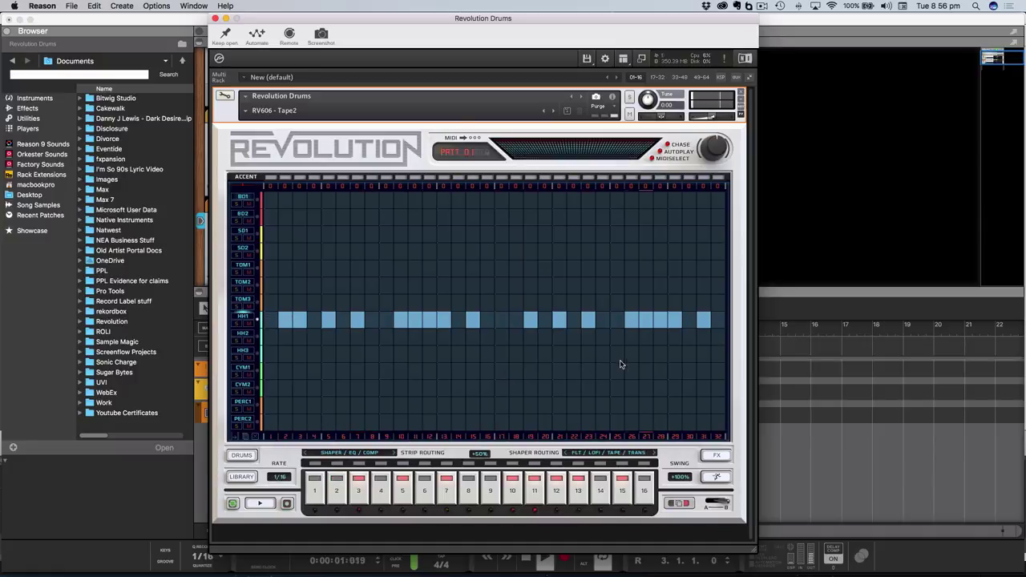
pyautogui.click(647, 320)
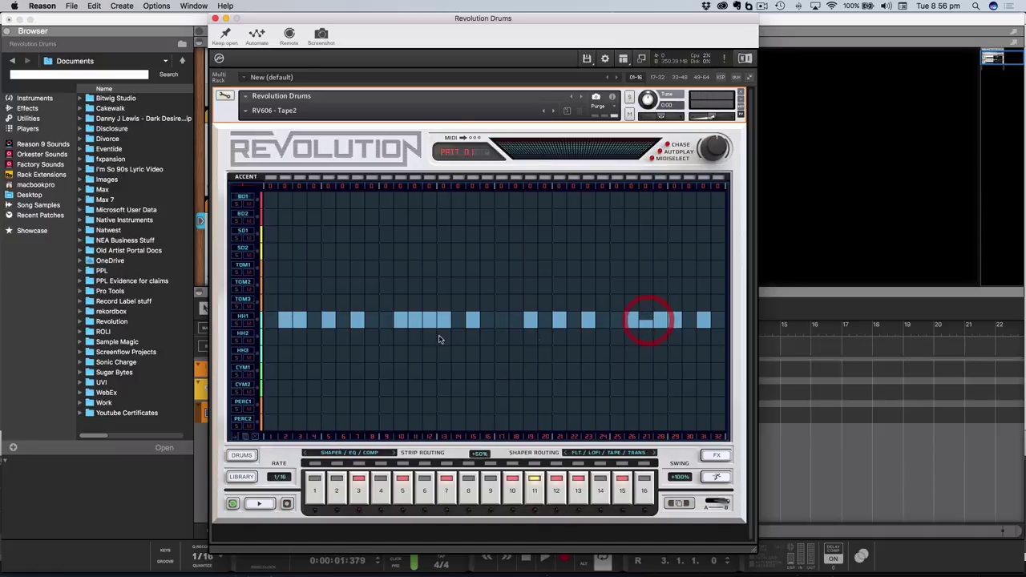
pyautogui.click(414, 321)
pyautogui.click(289, 320)
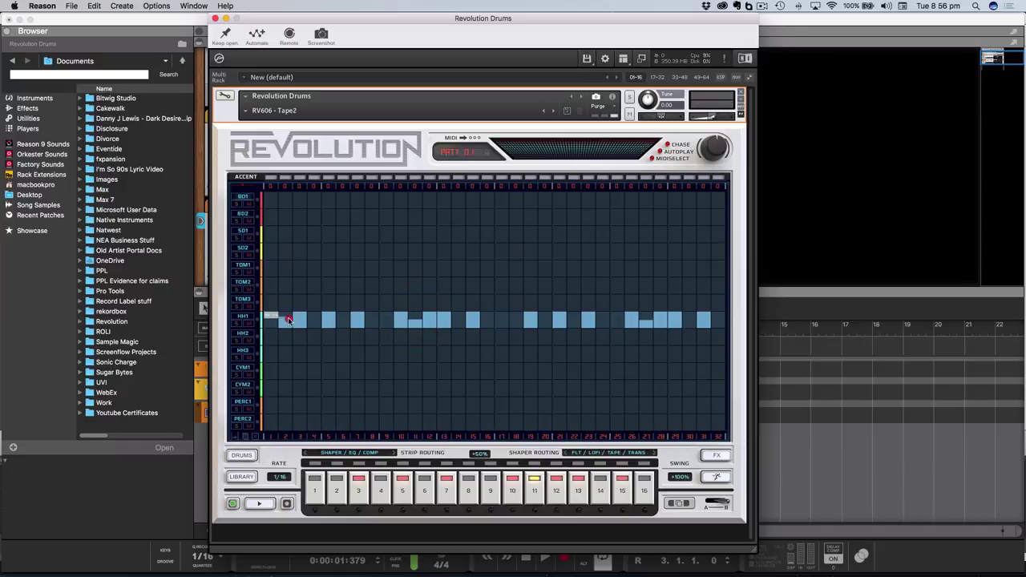
pyautogui.click(289, 321)
# Show the drum mixer page and switch the closed hi-hat's machine model to RvDrum for playback
pyautogui.click(236, 478)
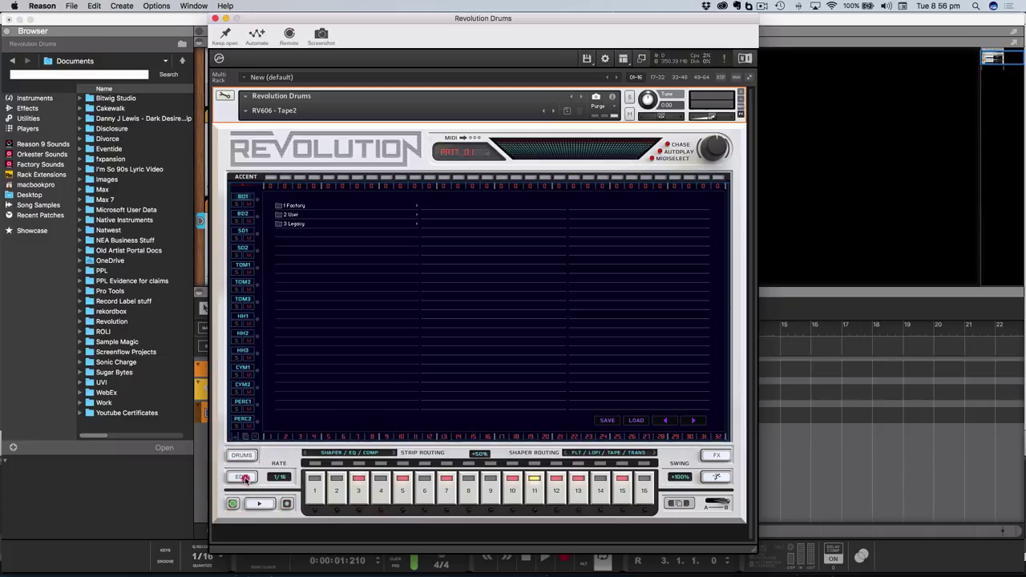
pyautogui.click(244, 478)
pyautogui.click(252, 456)
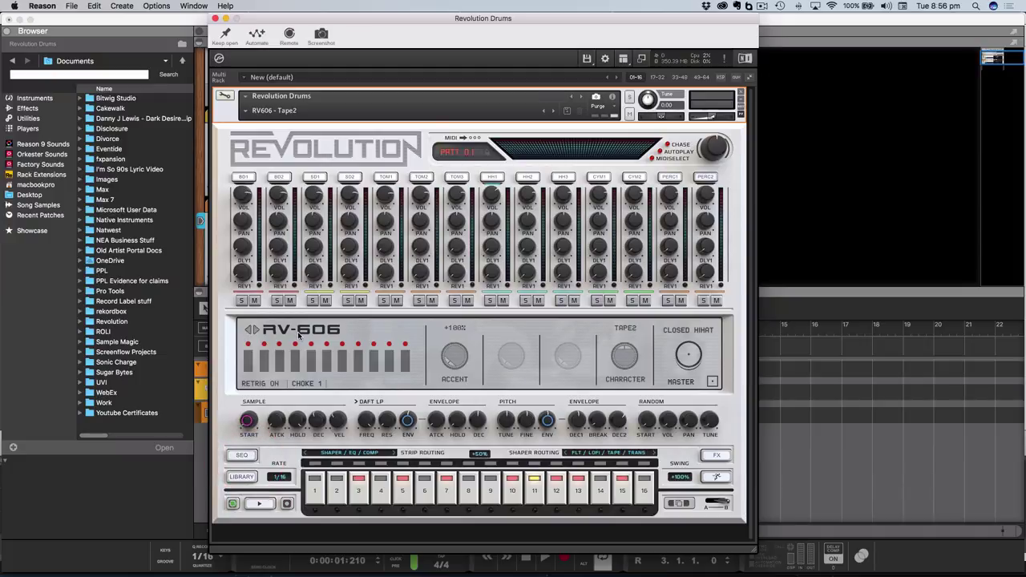
pyautogui.click(251, 330)
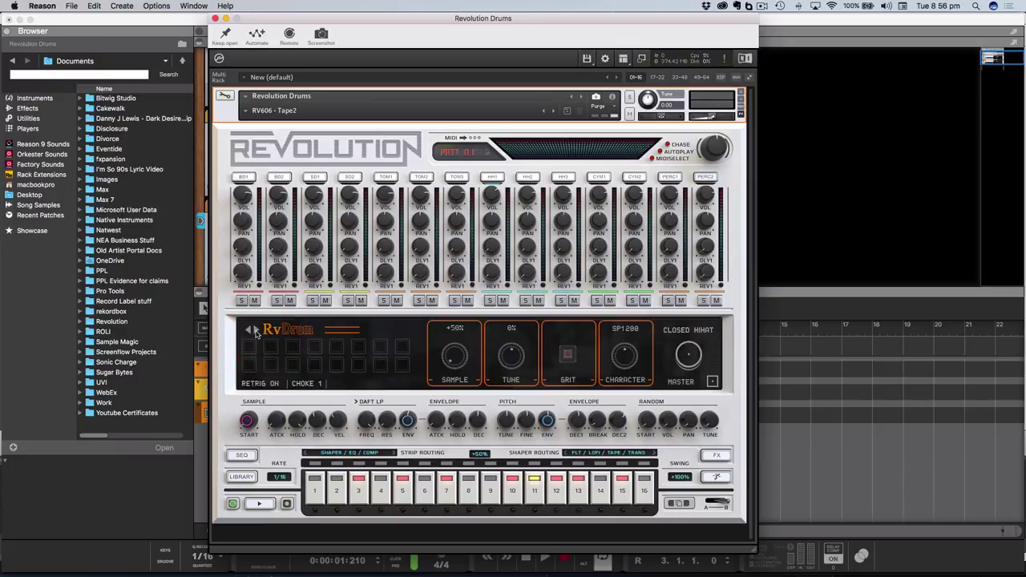
pyautogui.press('space')
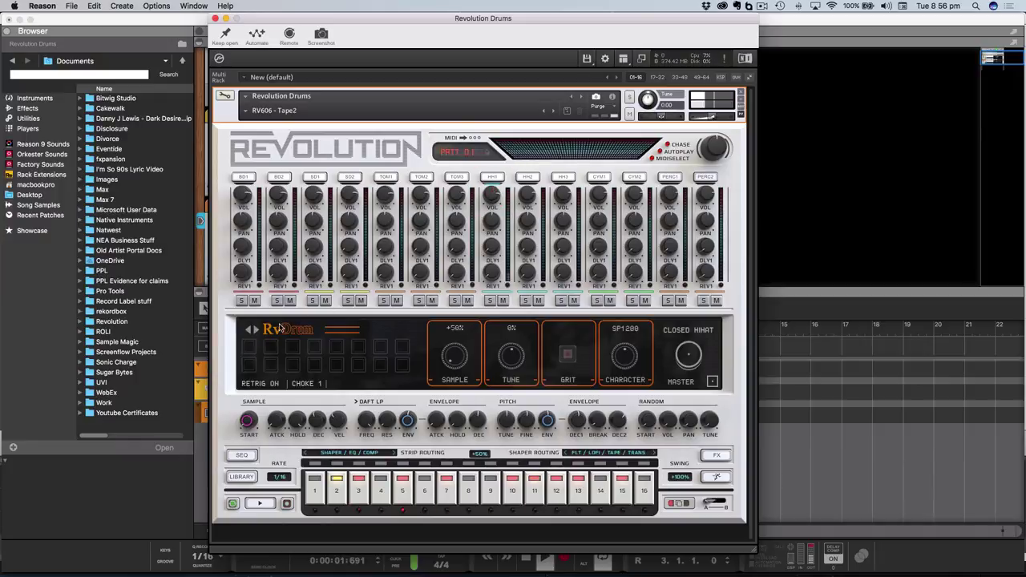
# Audition the RvDX, Rvulator, RV-Traks, RVSP-12 and RV-505 models on the closed hi-hat during playback
pyautogui.click(254, 331)
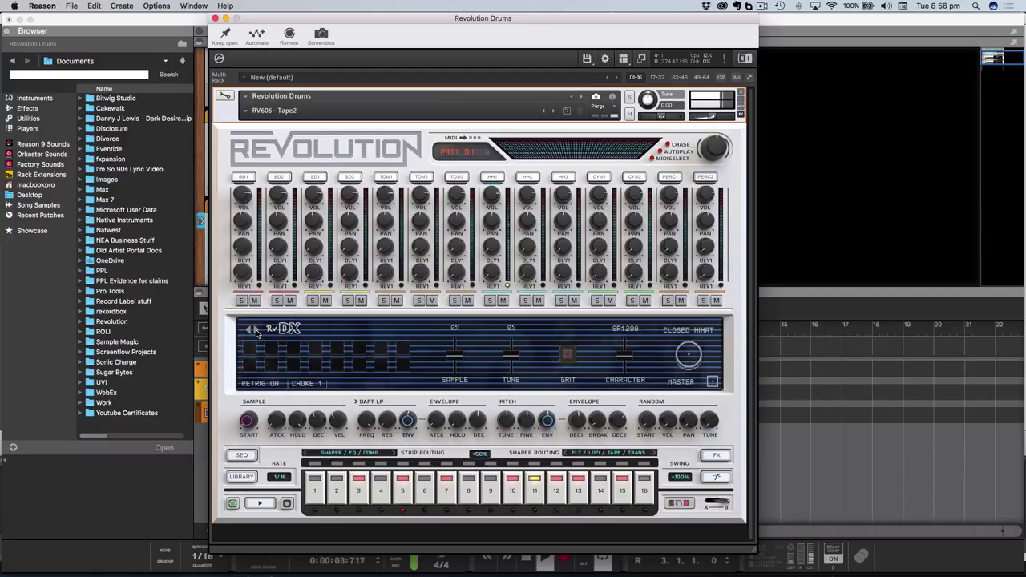
pyautogui.click(256, 330)
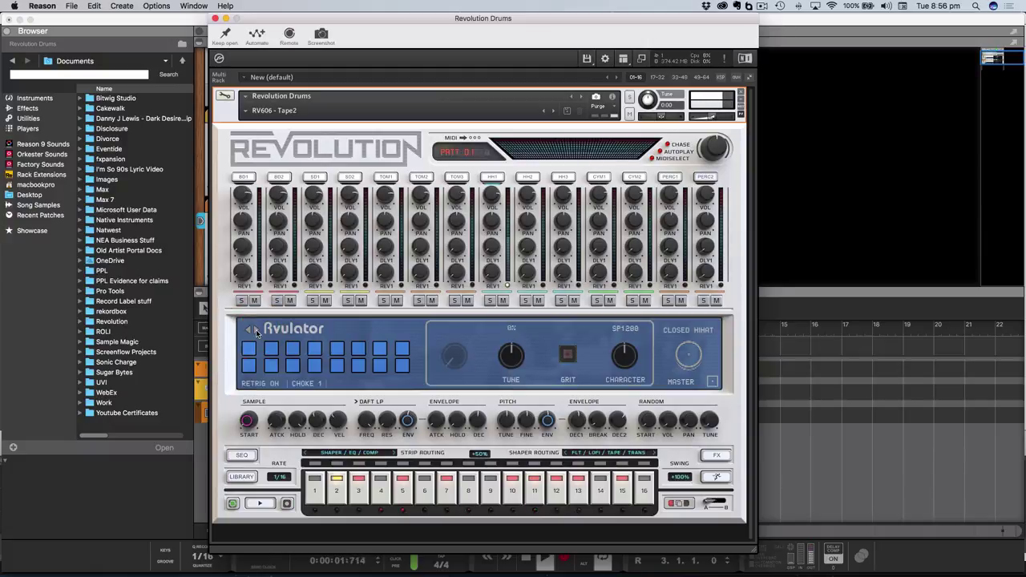
pyautogui.click(256, 330)
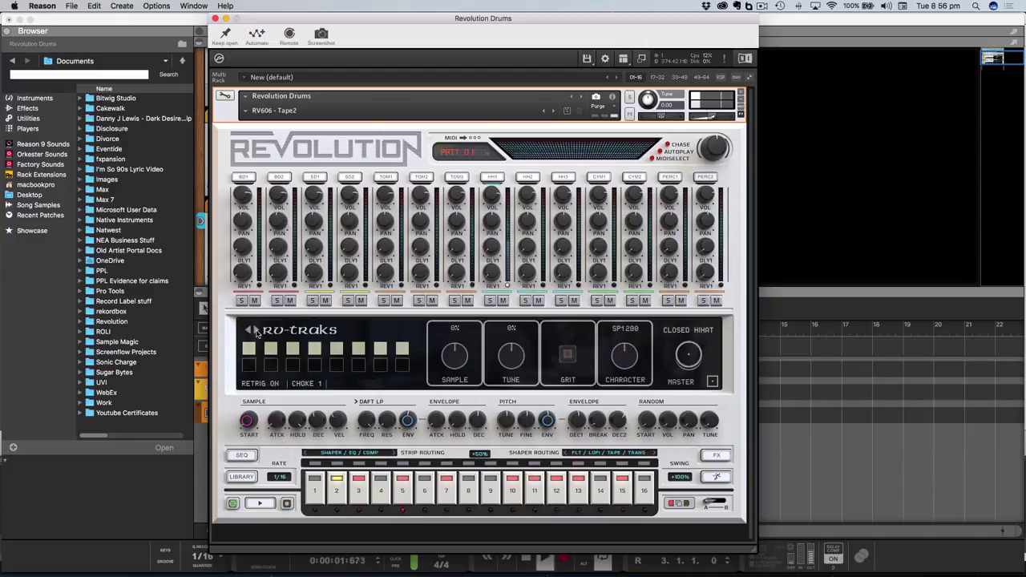
pyautogui.click(256, 330)
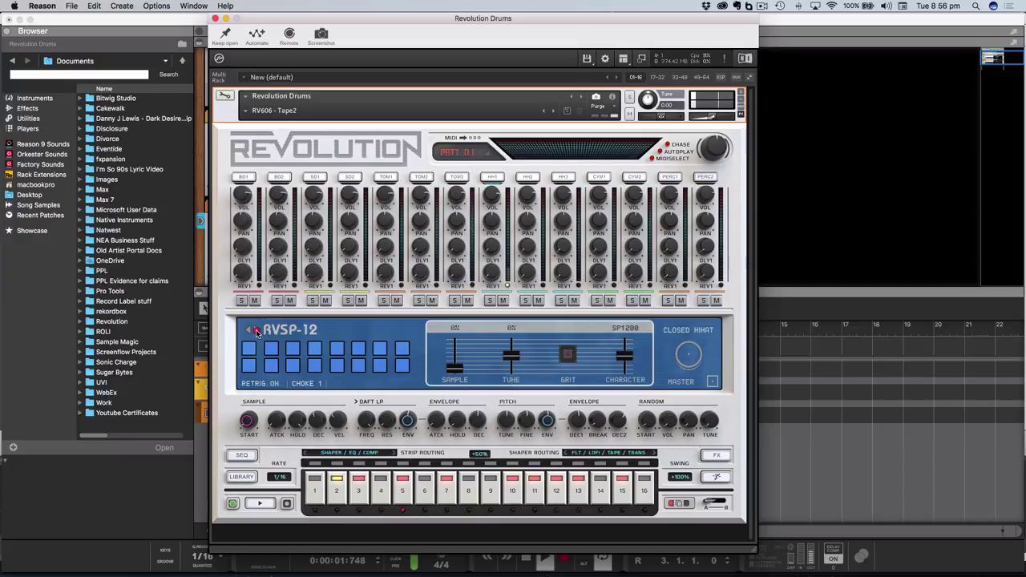
pyautogui.click(256, 329)
pyautogui.click(254, 330)
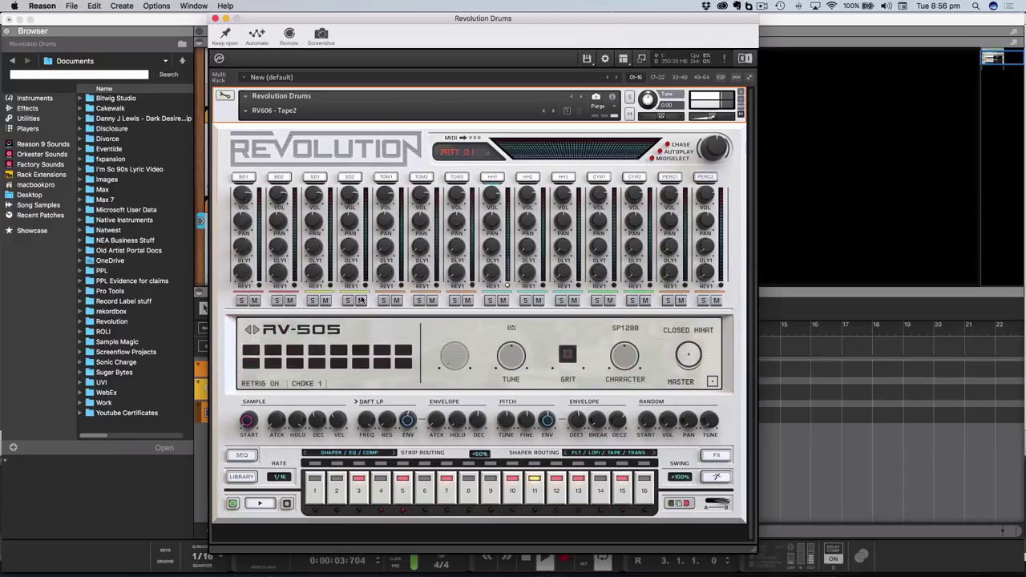
# Switch the closed hi-hat past RvBOY to the RV-8000 model and toggle solo on the HH1 channel on and off
pyautogui.click(491, 179)
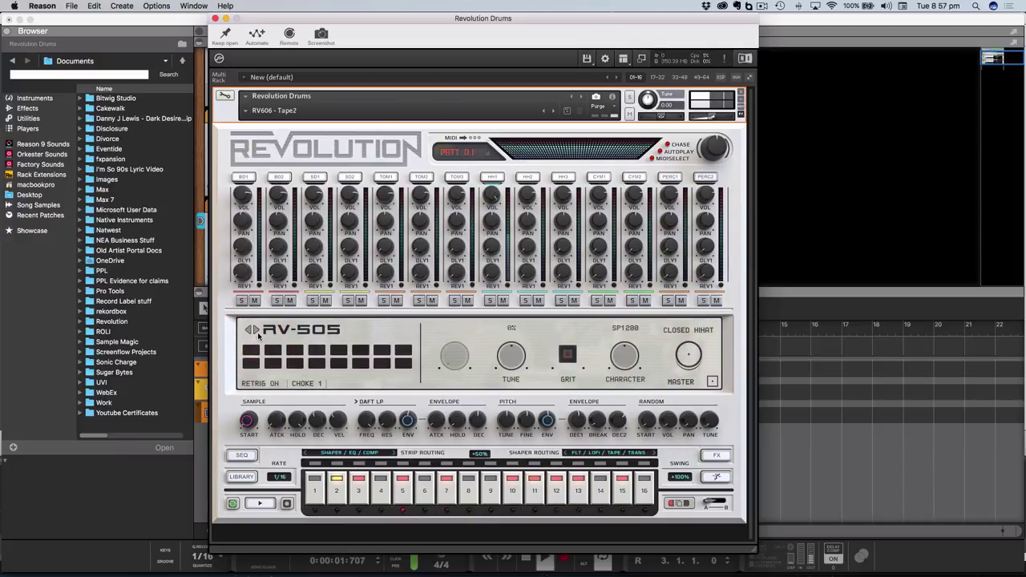
pyautogui.click(255, 329)
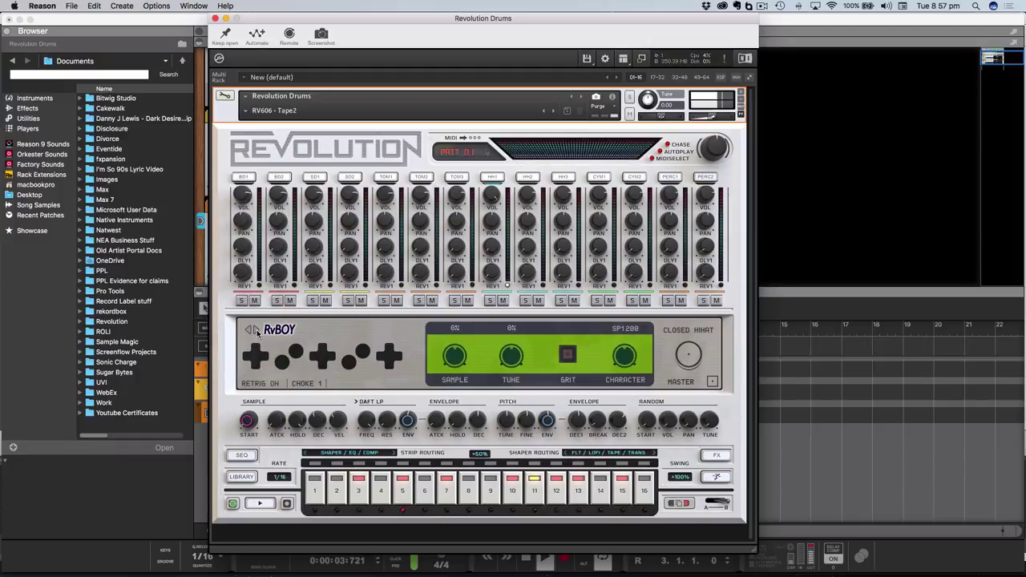
pyautogui.click(255, 330)
pyautogui.click(255, 330)
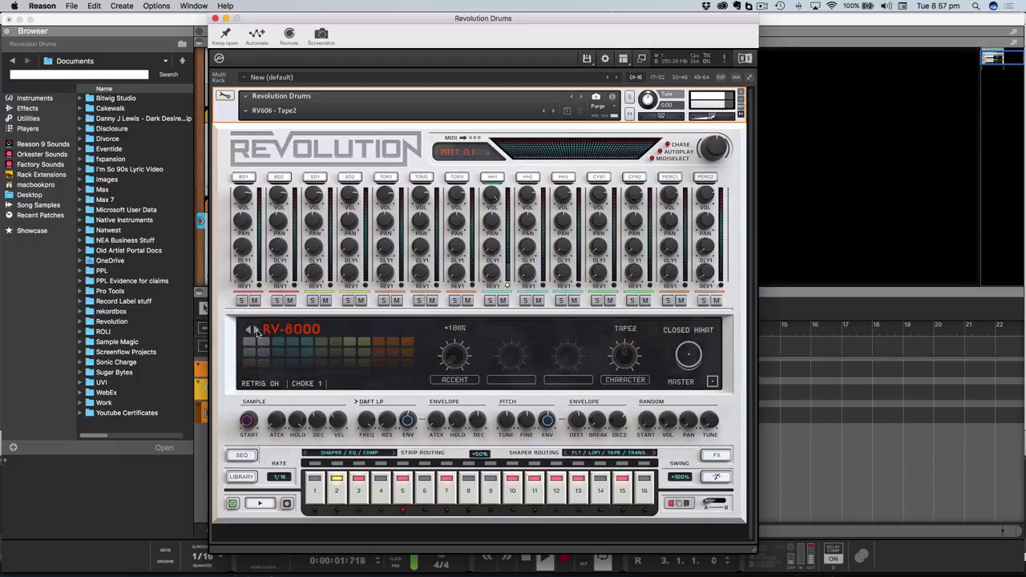
pyautogui.click(494, 202)
pyautogui.click(491, 301)
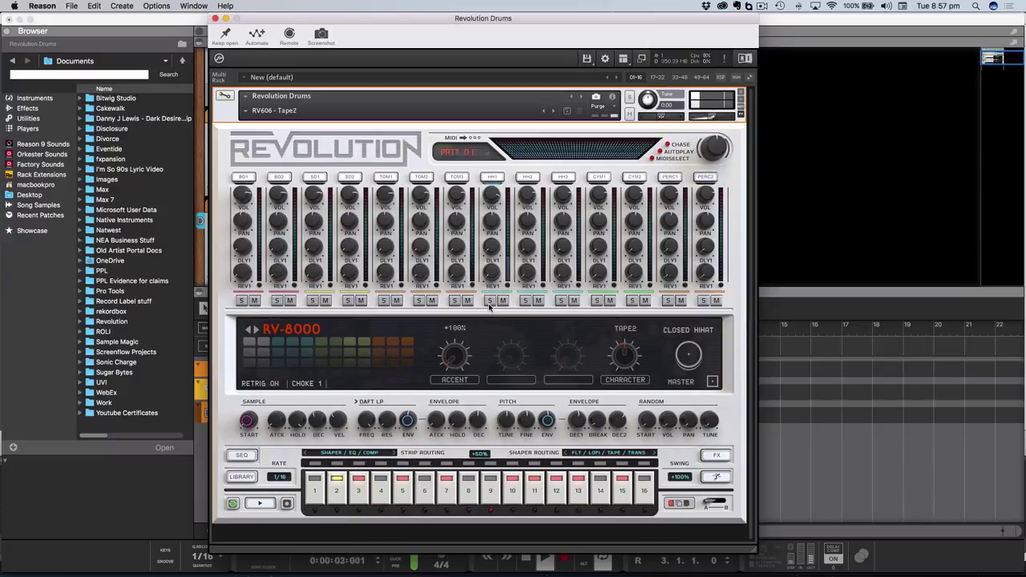
pyautogui.click(490, 300)
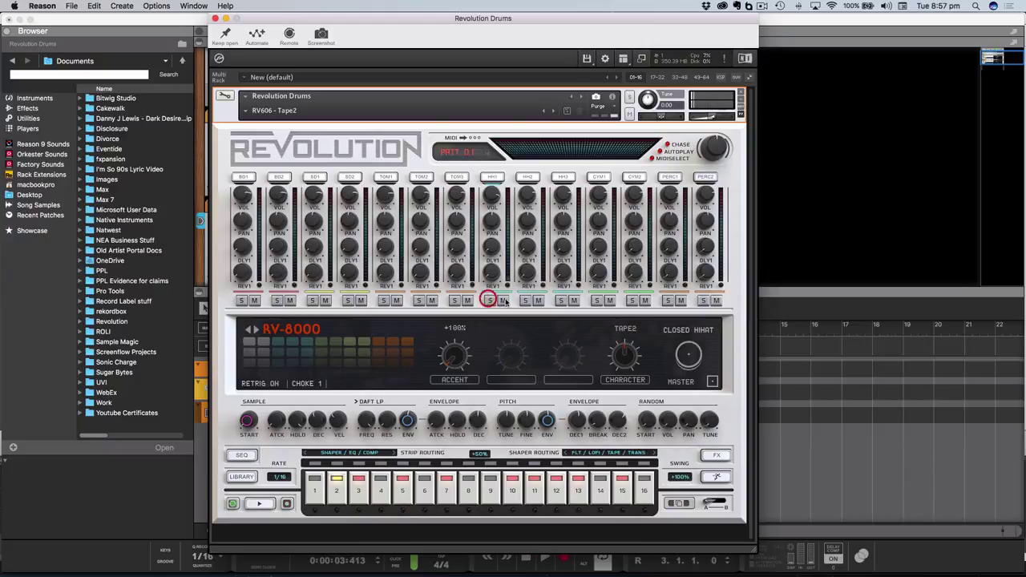
# Compare playback with the Kontakt 5 16out instance muted and unmuted in the rack, and reopen the Kontakt 5 instance's window
pyautogui.click(216, 18)
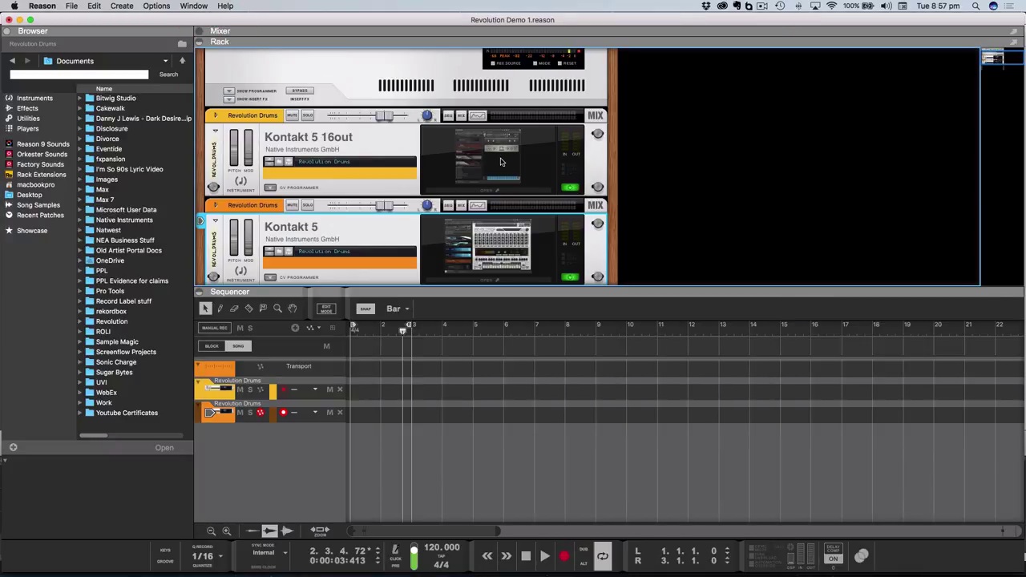
pyautogui.click(291, 115)
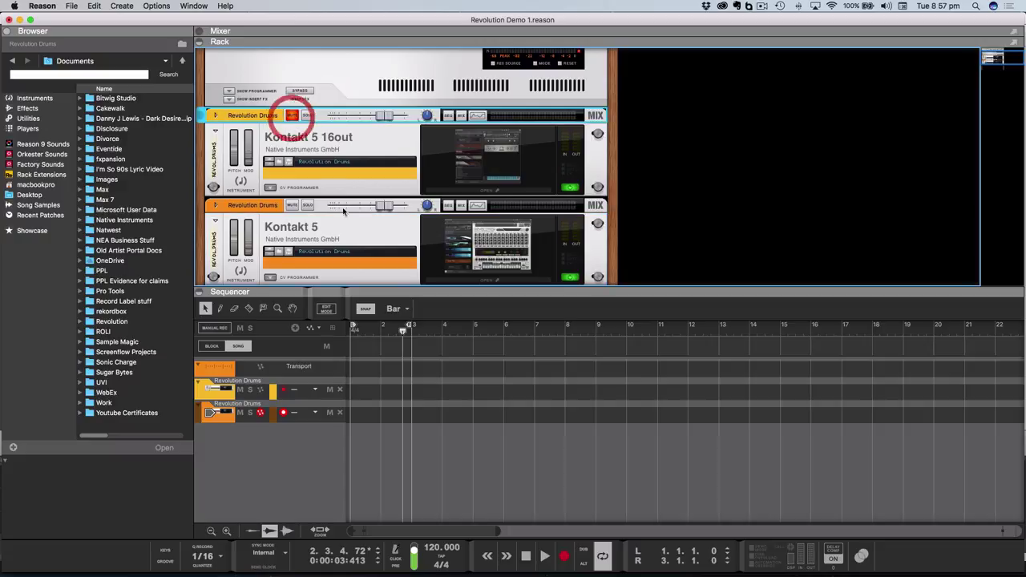
pyautogui.press('space')
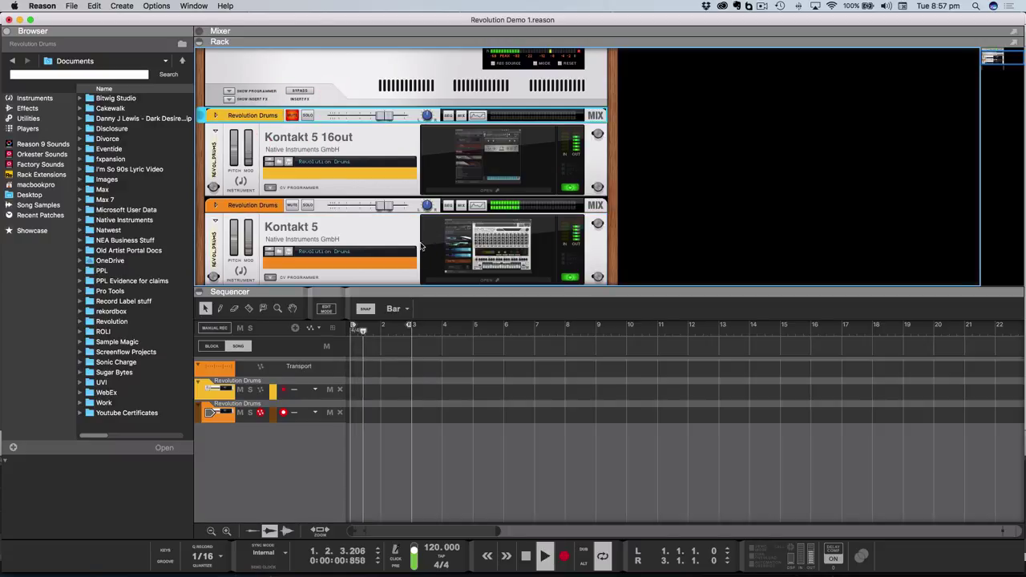
pyautogui.press('space')
pyautogui.click(292, 115)
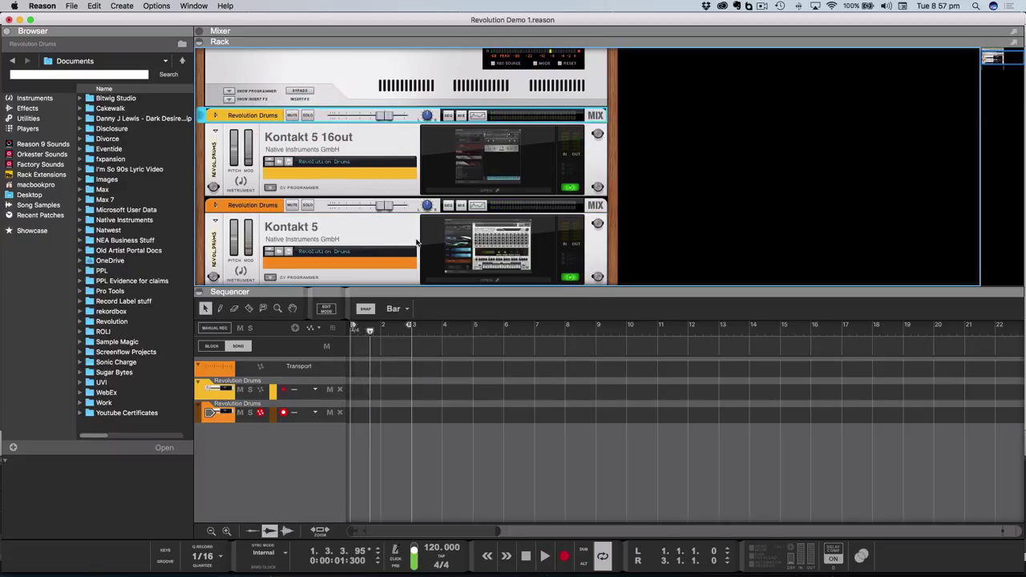
pyautogui.press('space')
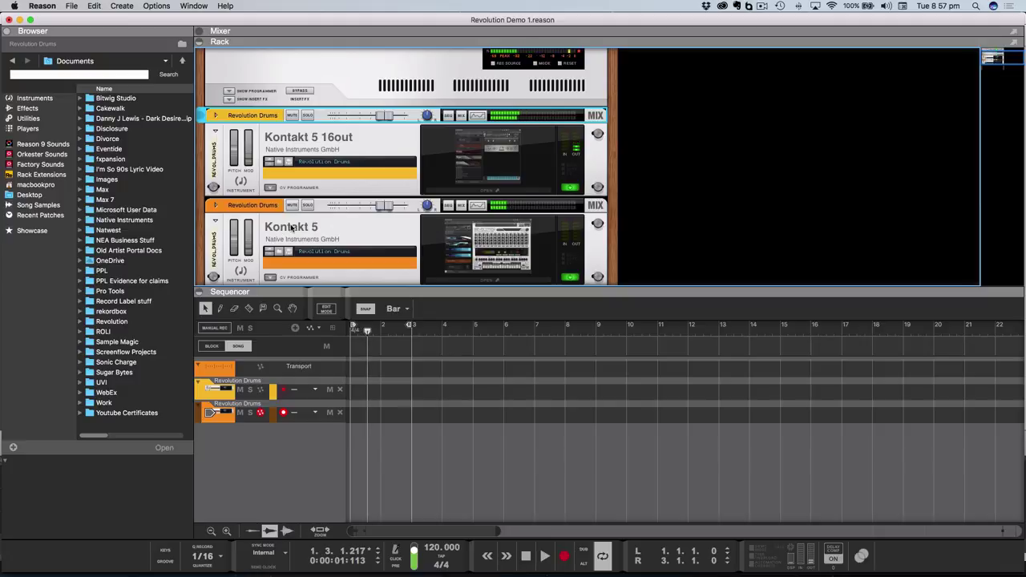
pyautogui.click(504, 281)
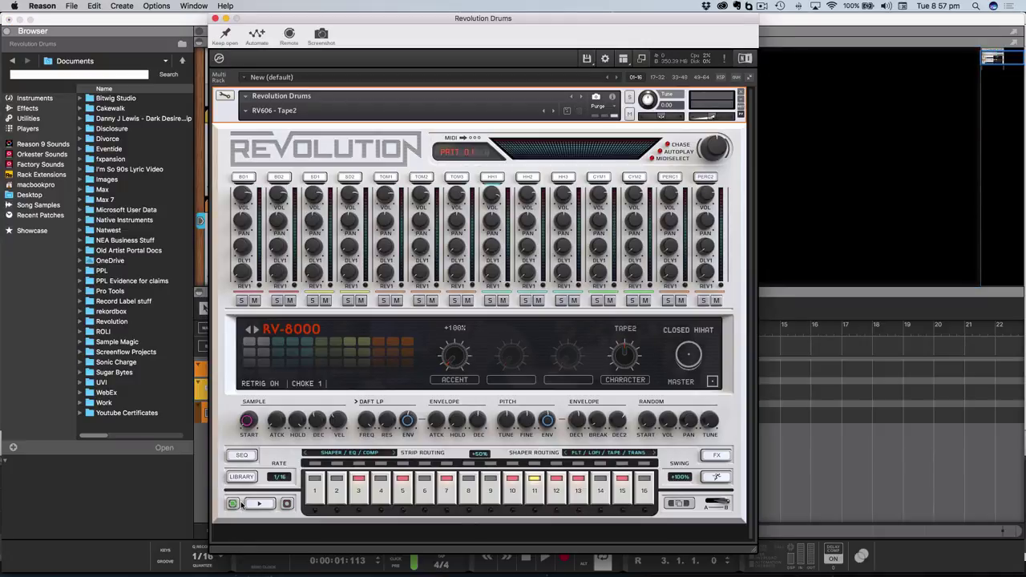
# Select the PERC1 channel and switch its machine model past RV-Traks to the RV-707 rim sound
pyautogui.click(705, 178)
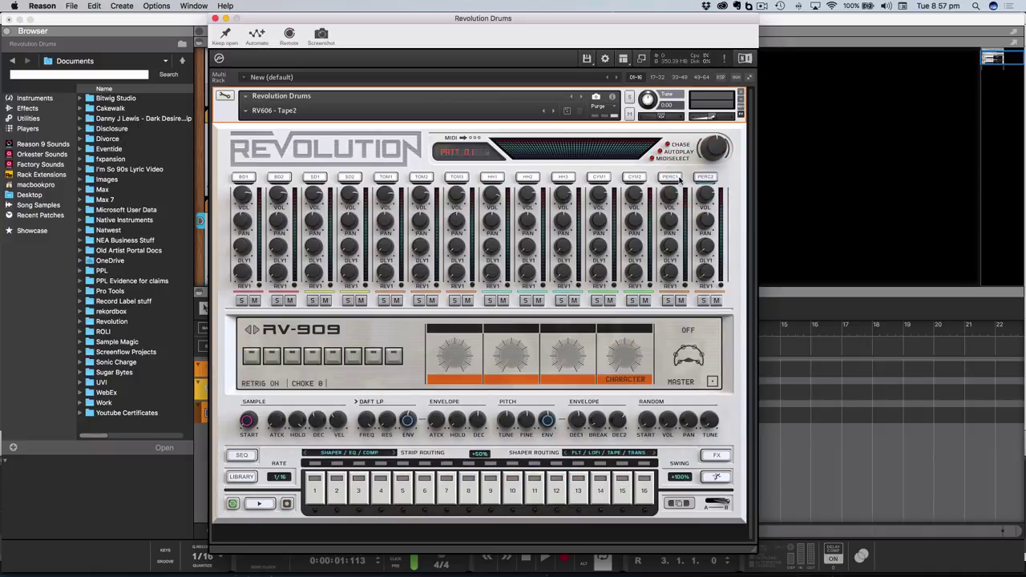
pyautogui.click(674, 177)
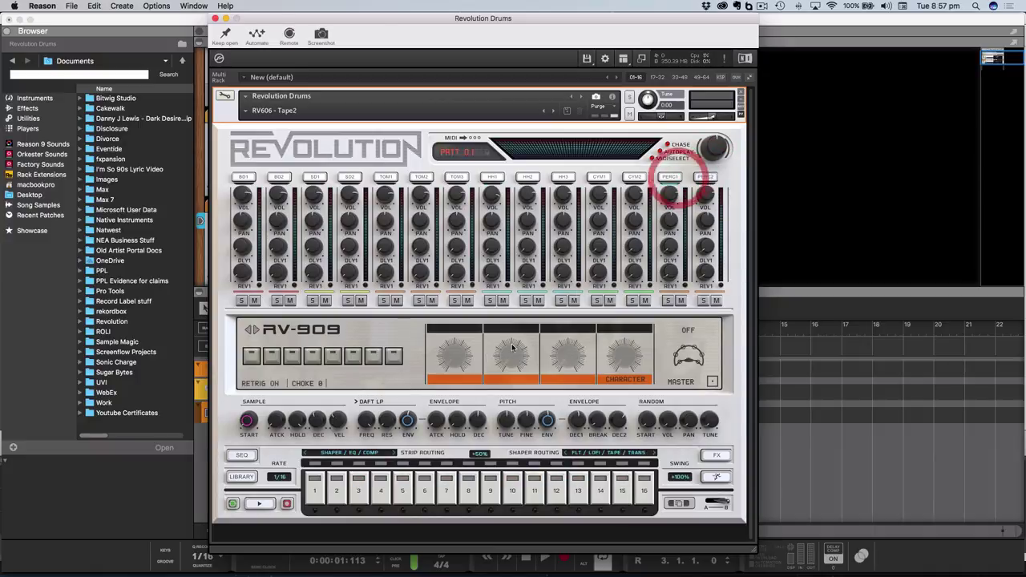
pyautogui.click(252, 331)
pyautogui.click(253, 331)
pyautogui.click(252, 332)
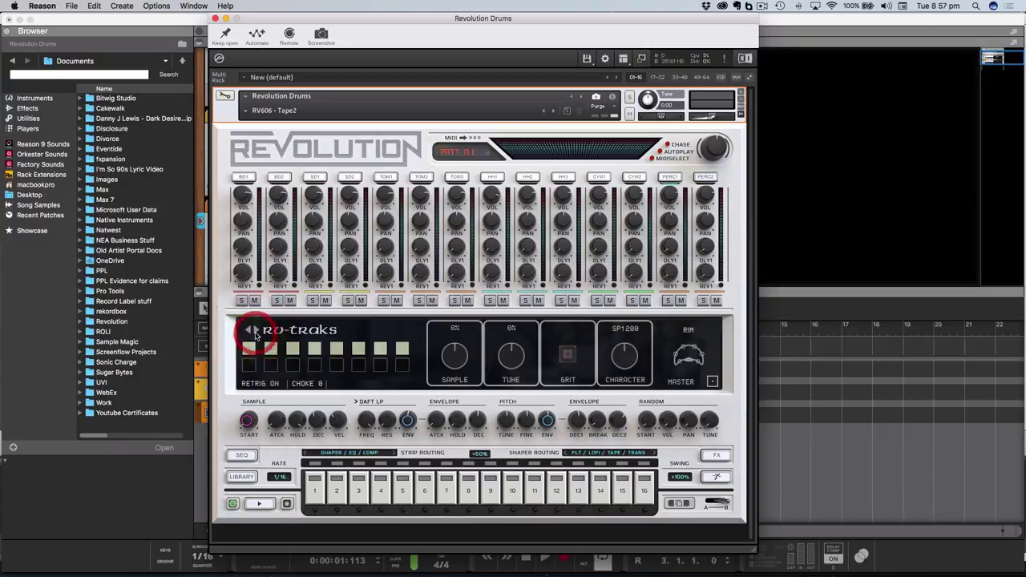
pyautogui.click(252, 331)
pyautogui.click(253, 331)
pyautogui.click(252, 331)
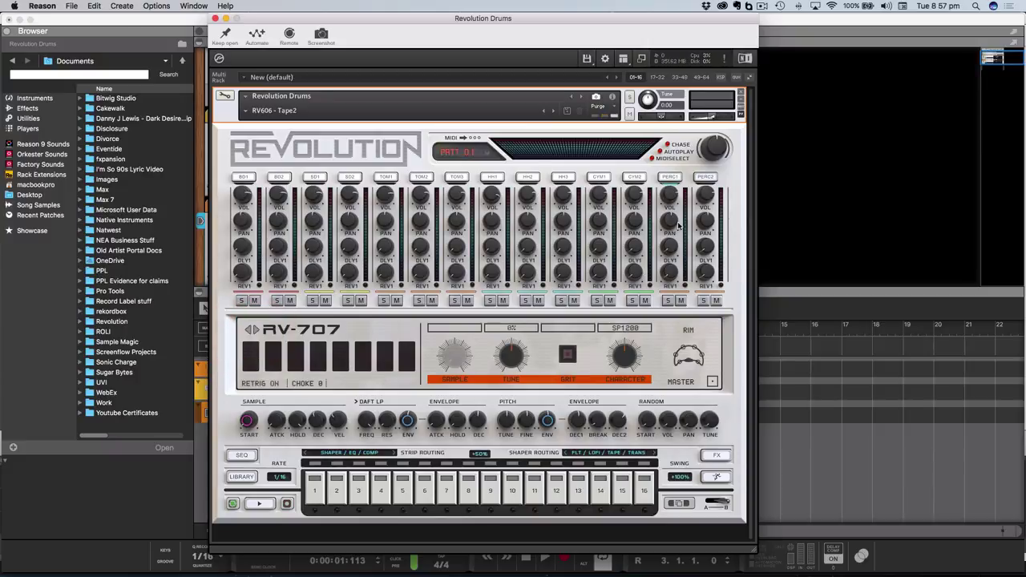
# Audition the PERC1 rim and record a take of rim hits live into the pattern during playback
pyautogui.click(674, 177)
pyautogui.click(673, 177)
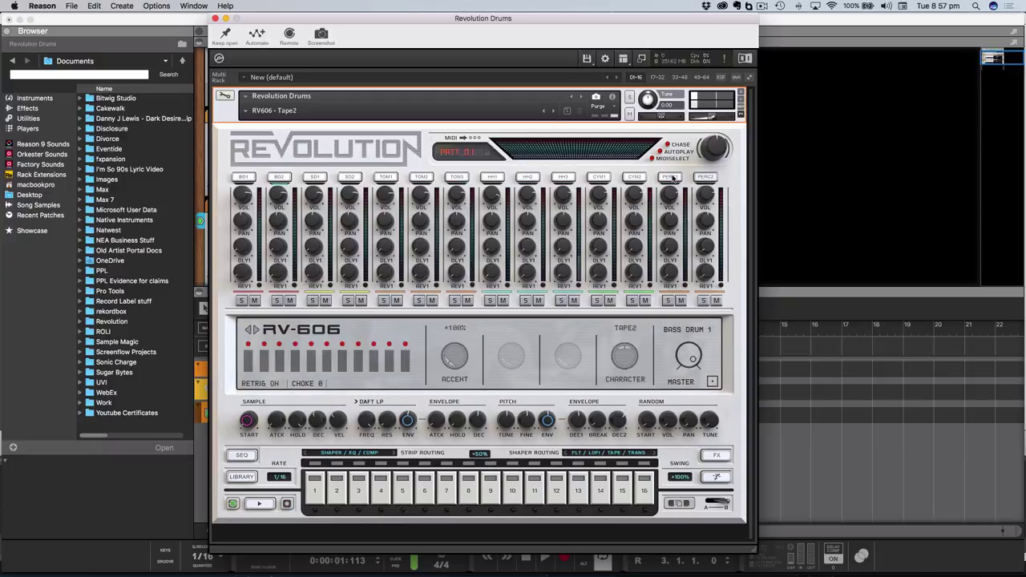
pyautogui.click(674, 177)
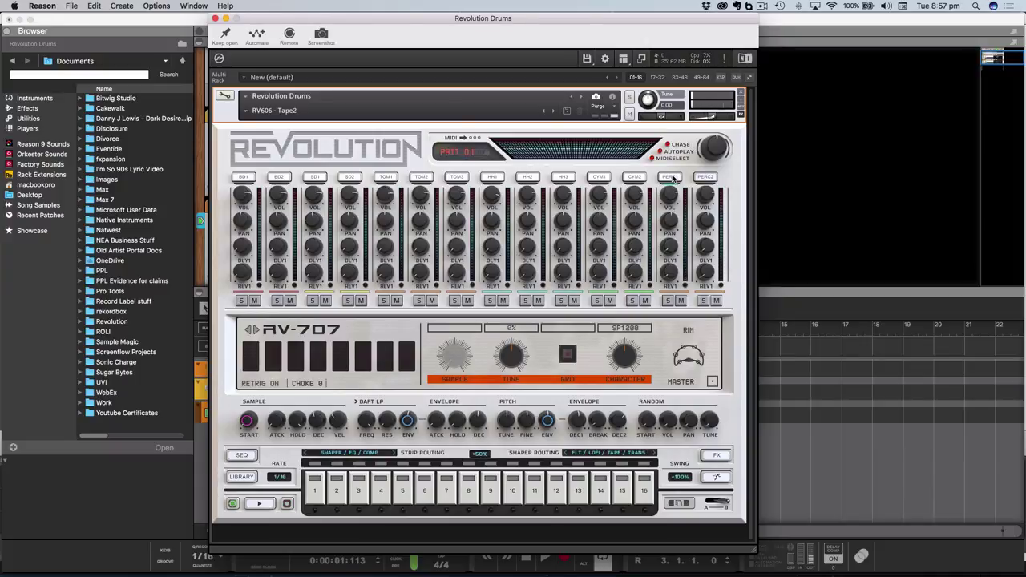
pyautogui.click(672, 275)
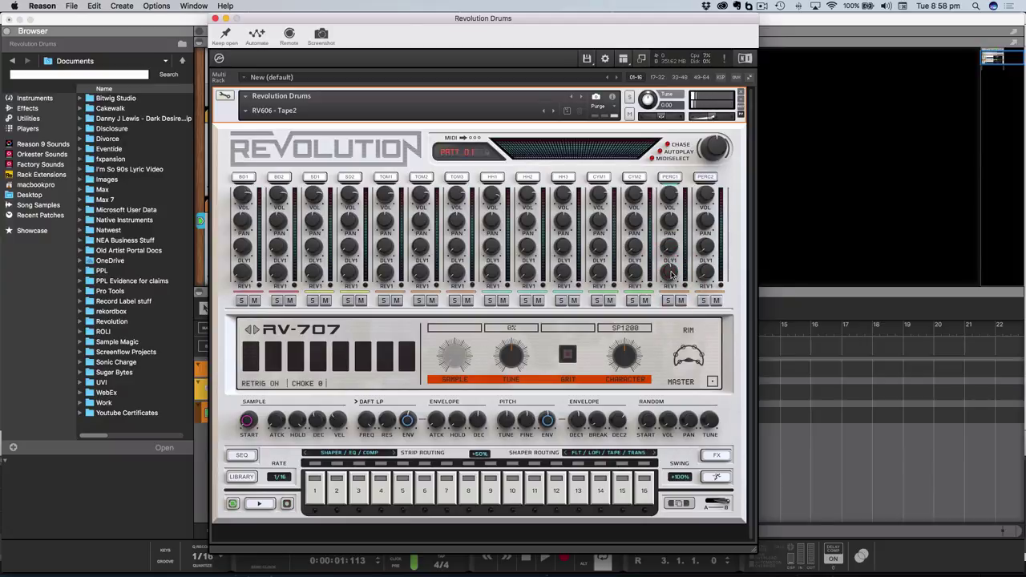
pyautogui.press('space')
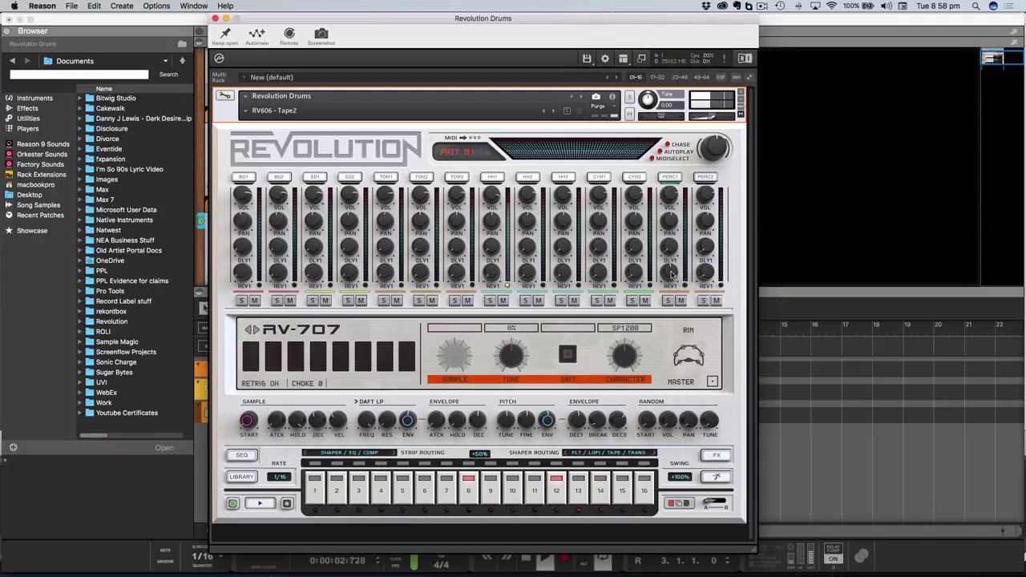
pyautogui.click(601, 484)
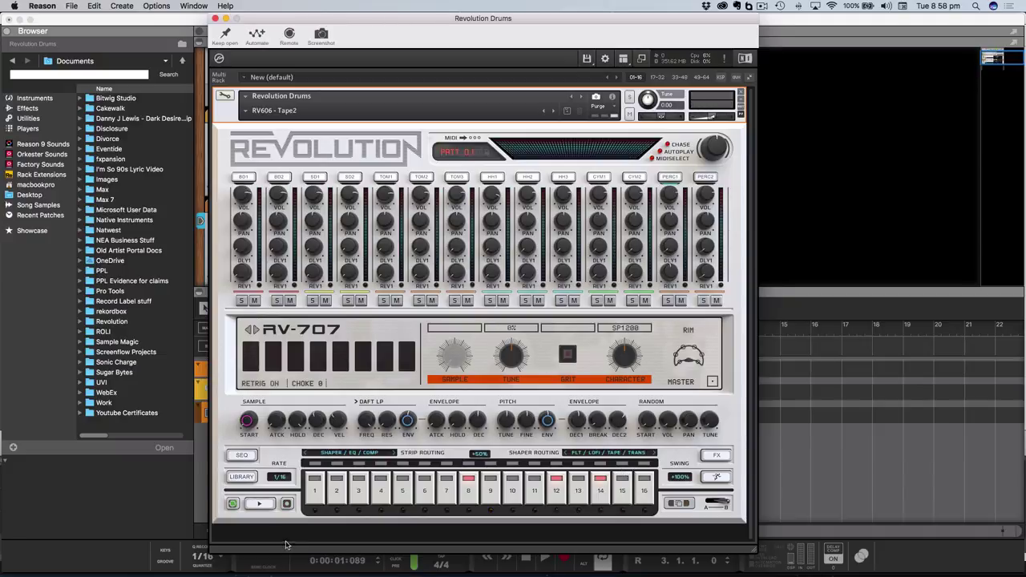
# Show the step sequencer grid and clear the PERC1 hits at steps 8, 12, 16, 24, 28 and 30
pyautogui.click(242, 456)
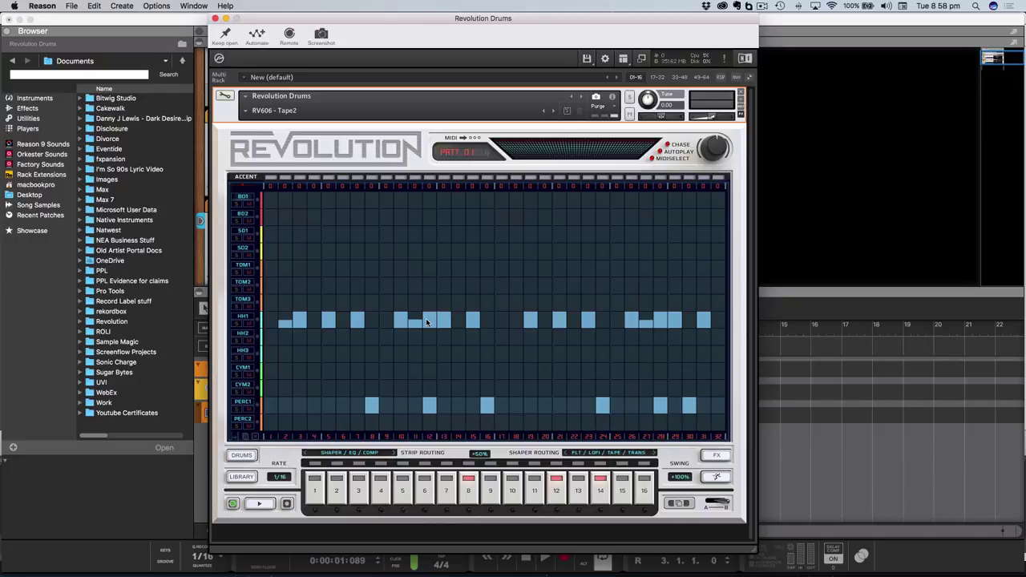
pyautogui.click(371, 405)
pyautogui.click(429, 405)
pyautogui.click(487, 406)
pyautogui.click(603, 406)
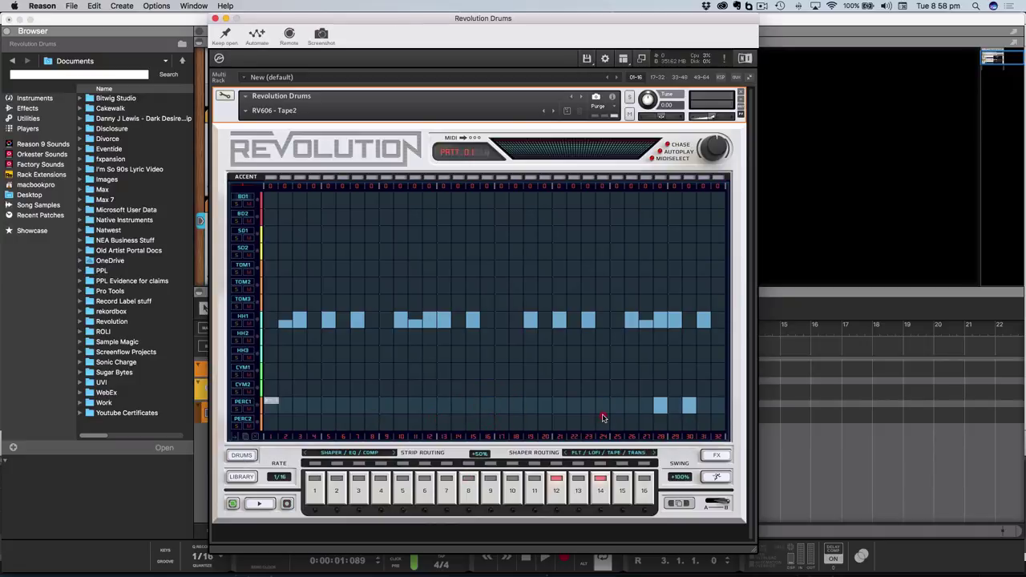
pyautogui.click(658, 406)
pyautogui.click(690, 405)
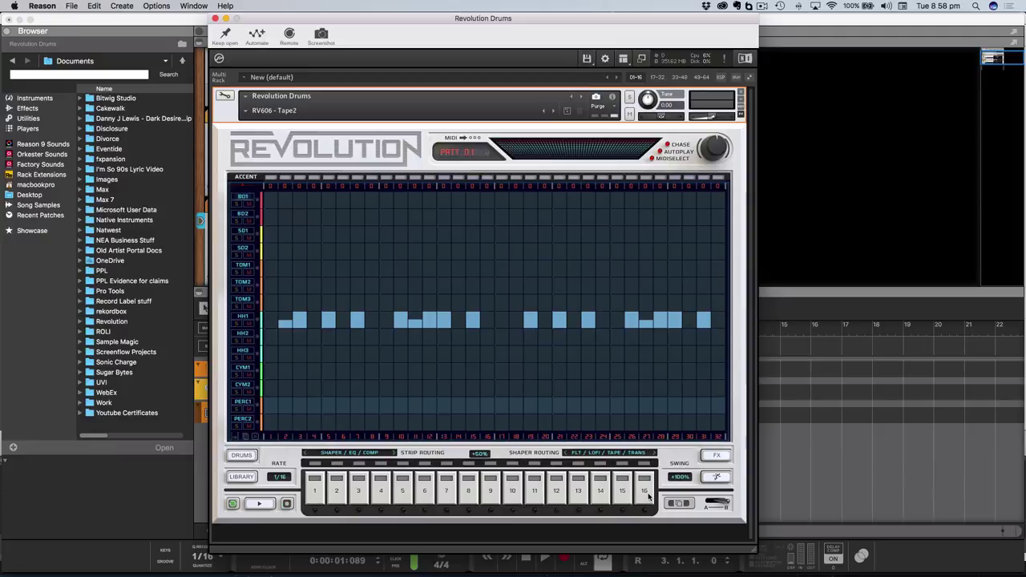
# Record rim hits live into the PERC1 row at steps 3, 8, 12, 19, 24, 28 and 31 during playback
pyautogui.click(286, 502)
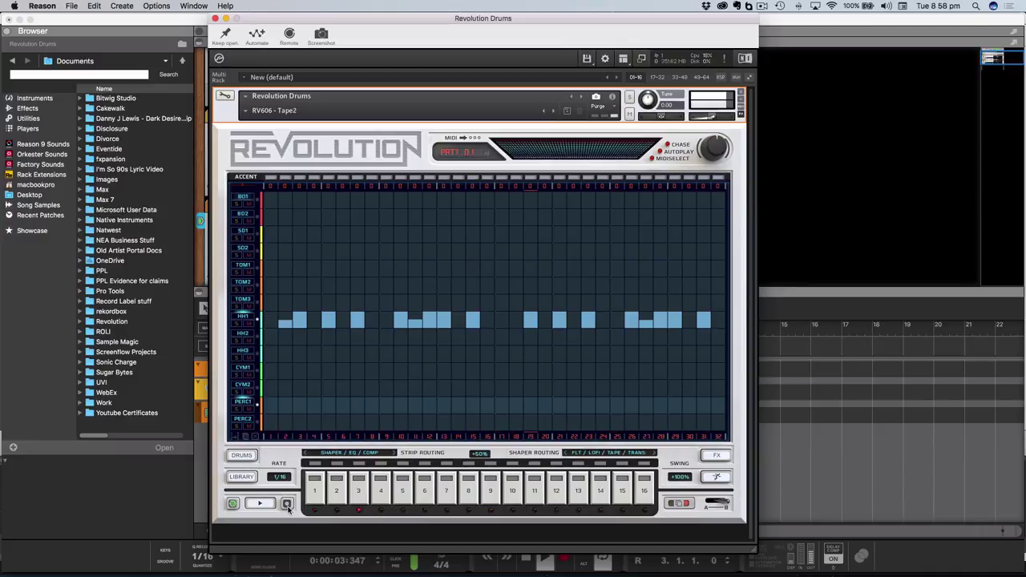
pyautogui.click(287, 504)
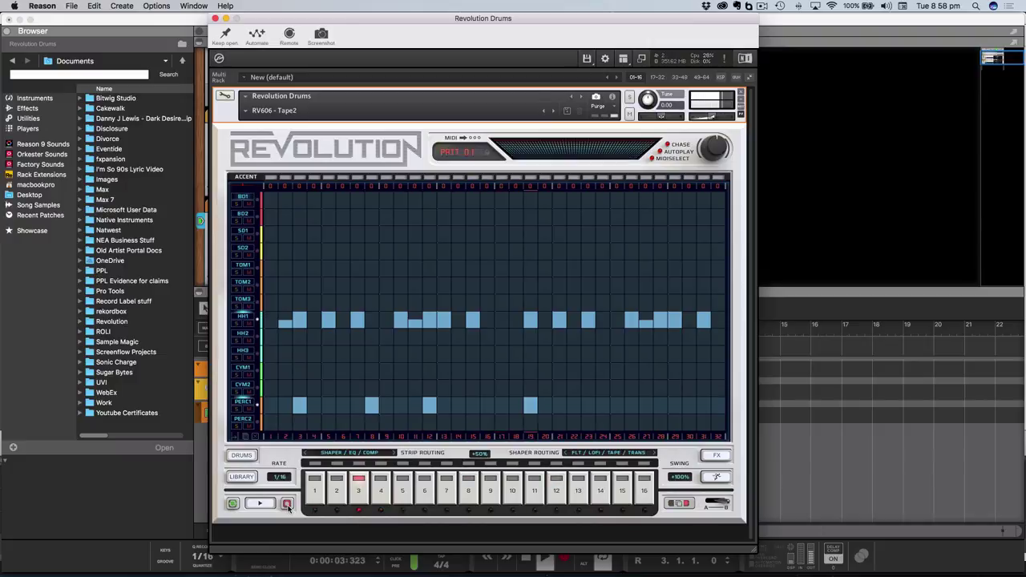
pyautogui.click(287, 503)
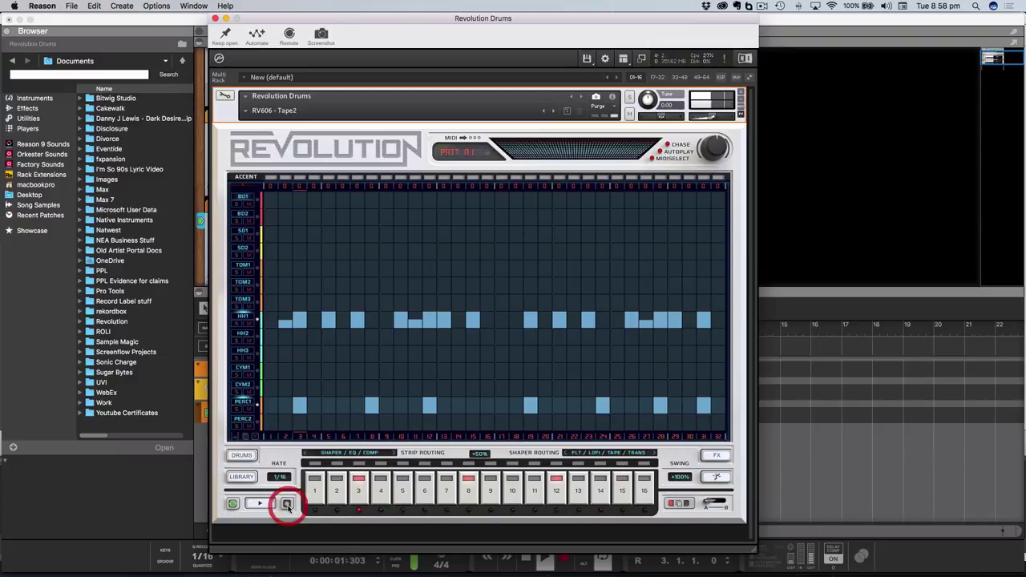
pyautogui.click(287, 504)
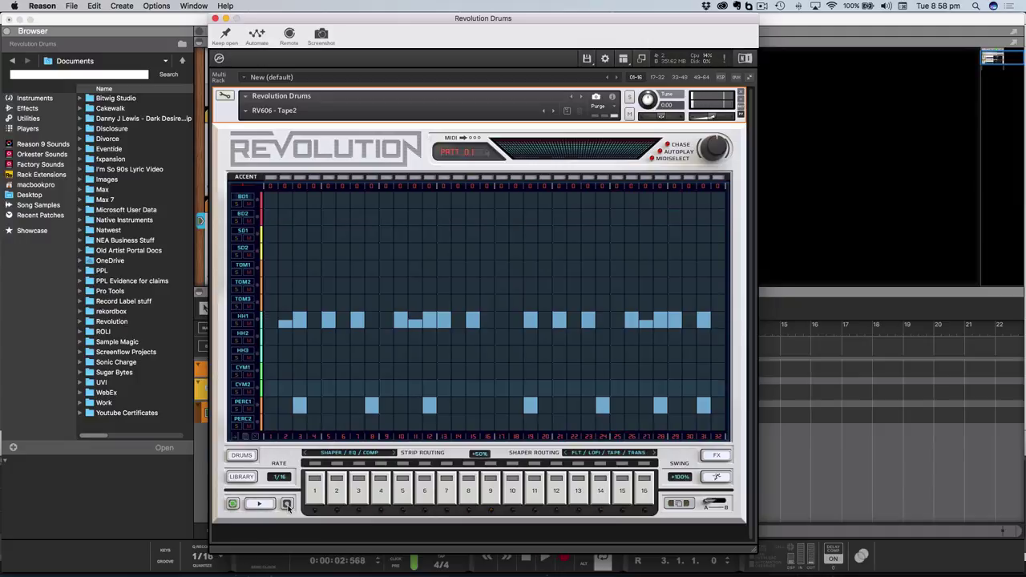
# Return to the drum mixer page and switch snare drum 2's machine model past RvDX to RV-Traks
pyautogui.click(242, 455)
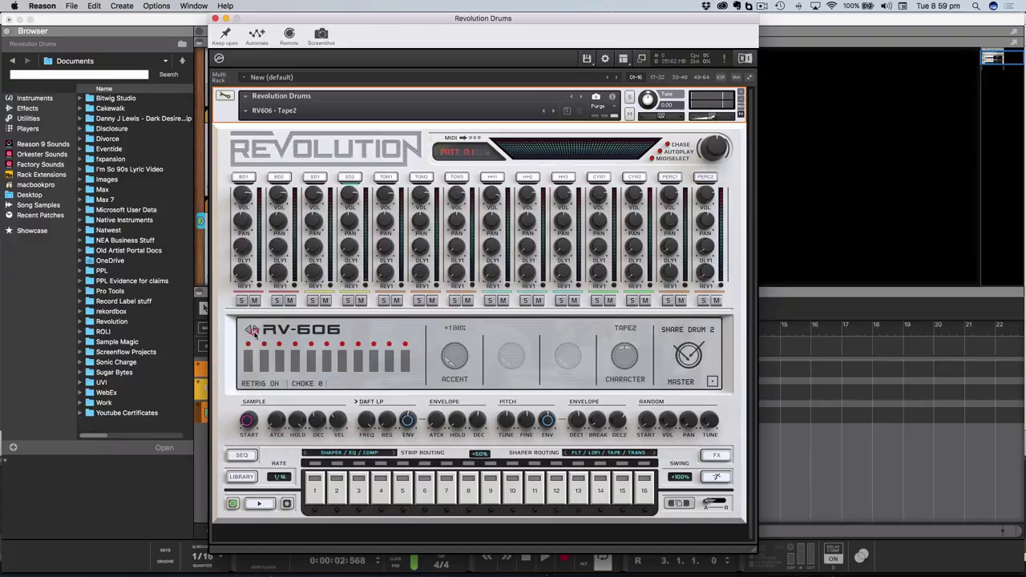
pyautogui.click(251, 330)
pyautogui.click(251, 331)
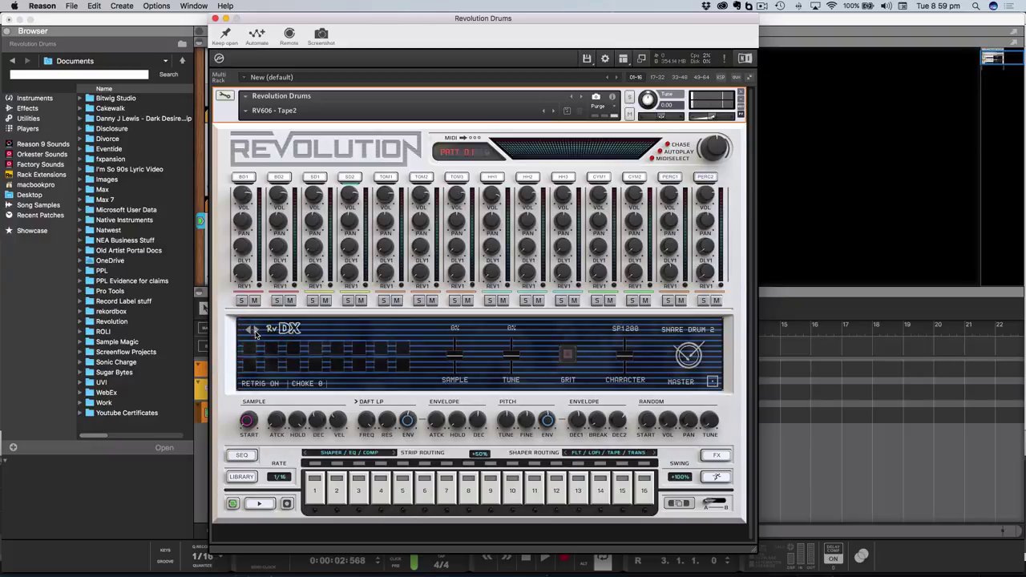
pyautogui.click(251, 331)
pyautogui.click(251, 331)
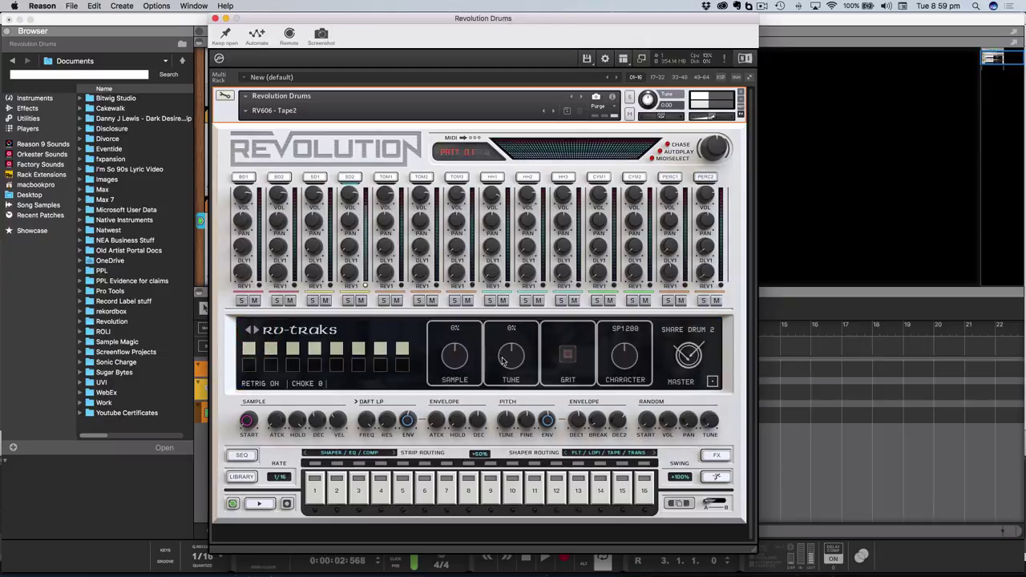
# Enable Grit on snare drum 2 and adjust its Tune and Character while auditioning different Sample settings
pyautogui.click(567, 357)
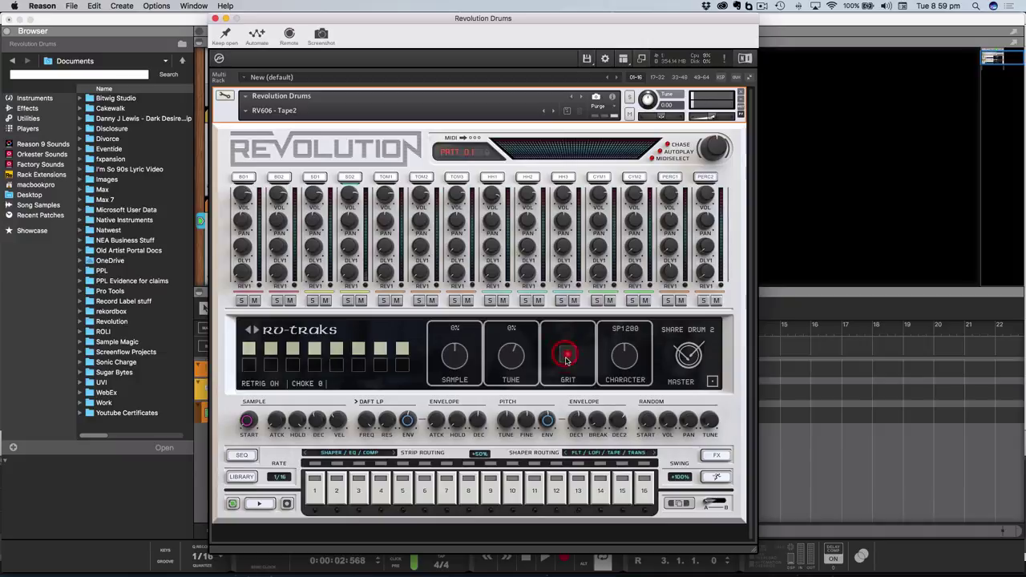
pyautogui.click(627, 347)
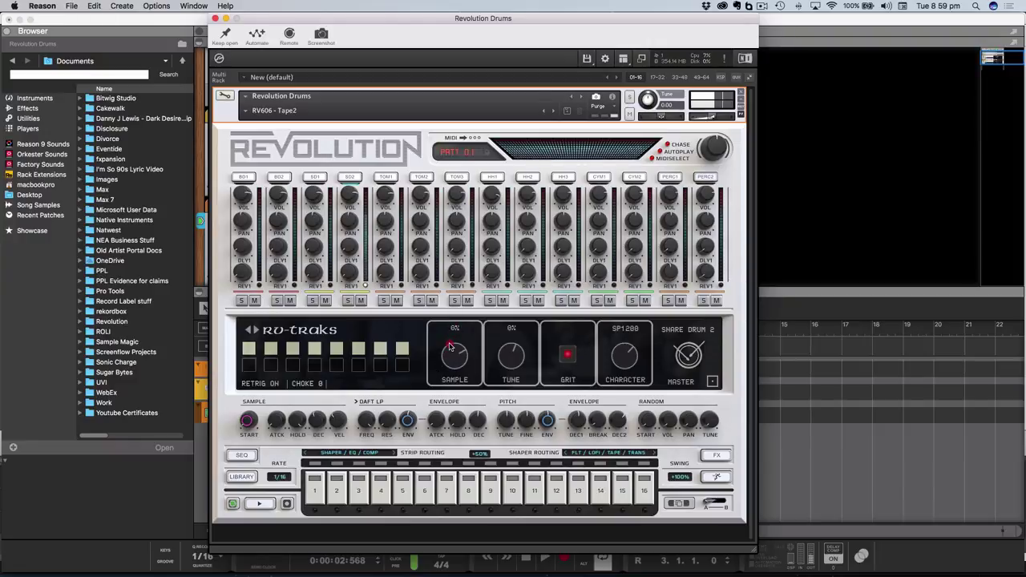
pyautogui.click(457, 377)
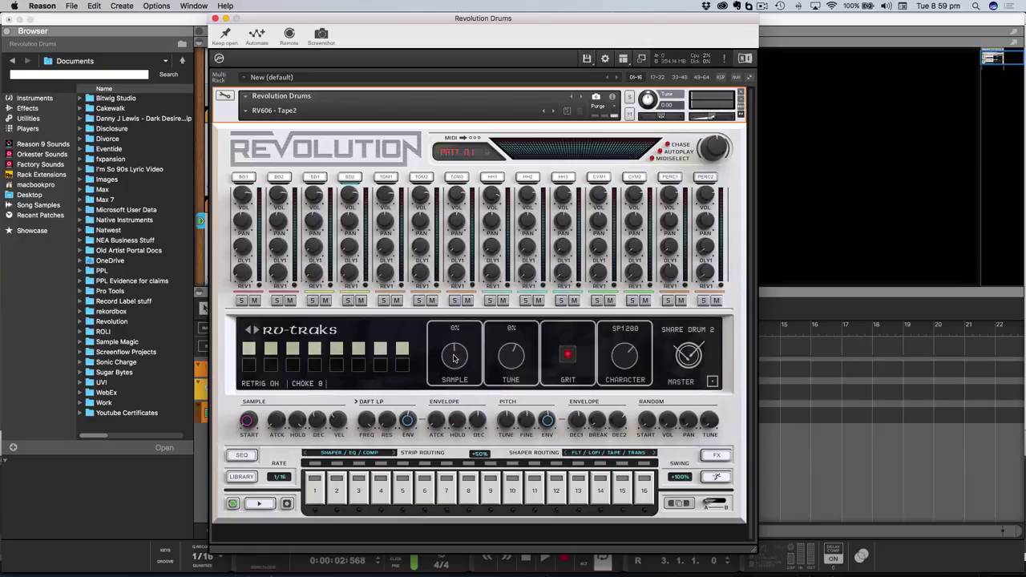
# Record snare drum 2 hits live into the pattern during playback and adjust the PERC1 volume
pyautogui.press('space')
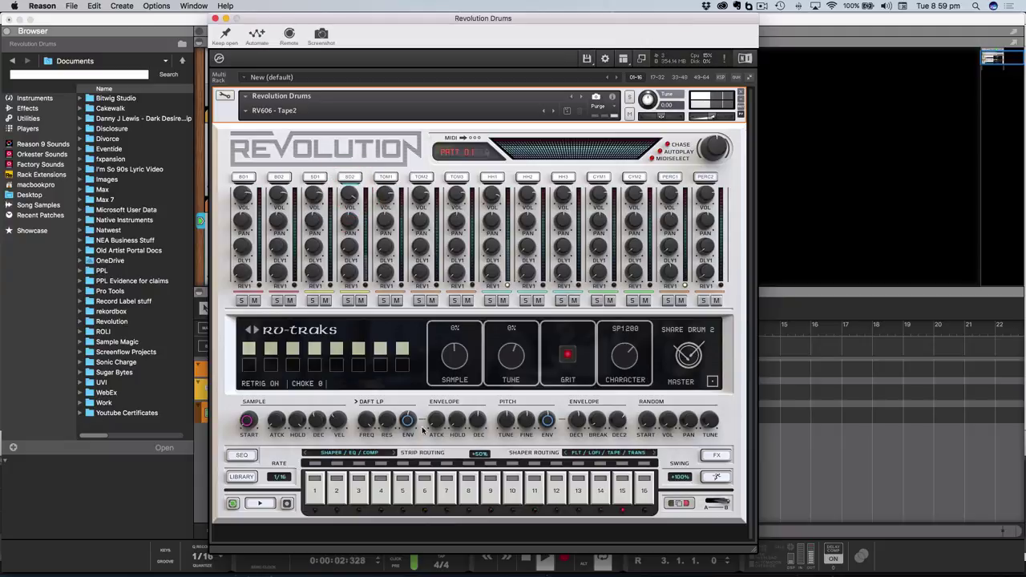
pyautogui.click(287, 505)
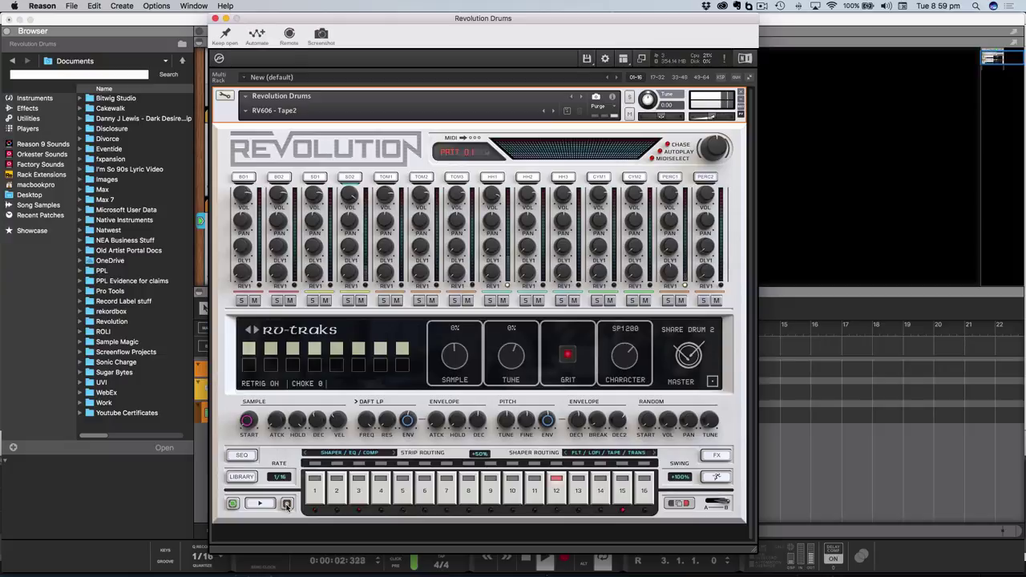
pyautogui.click(287, 504)
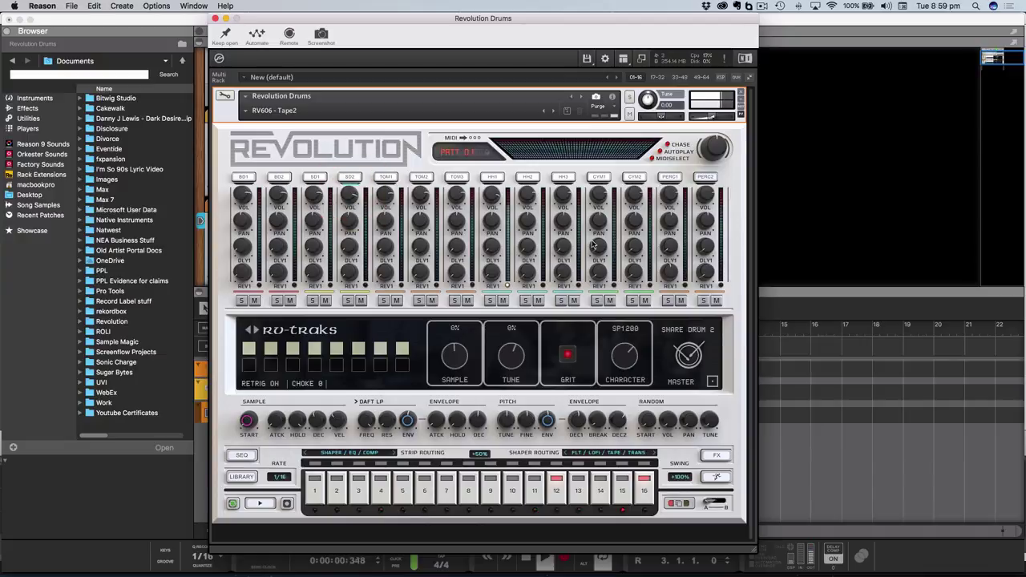
pyautogui.click(675, 195)
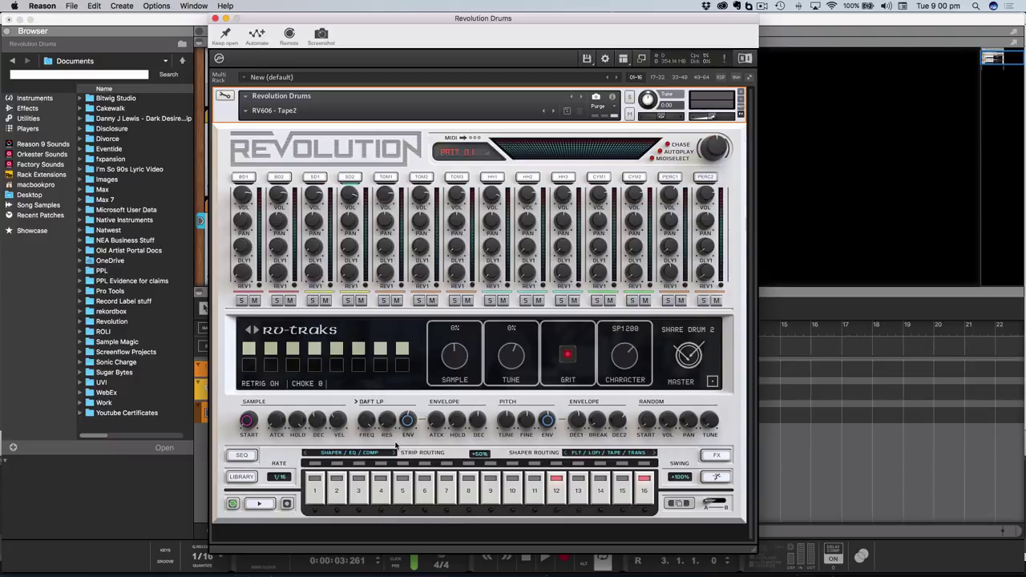
# Show the library browser with its Factory, User and Legacy folders, and the effects page for snare drum 2
pyautogui.click(238, 478)
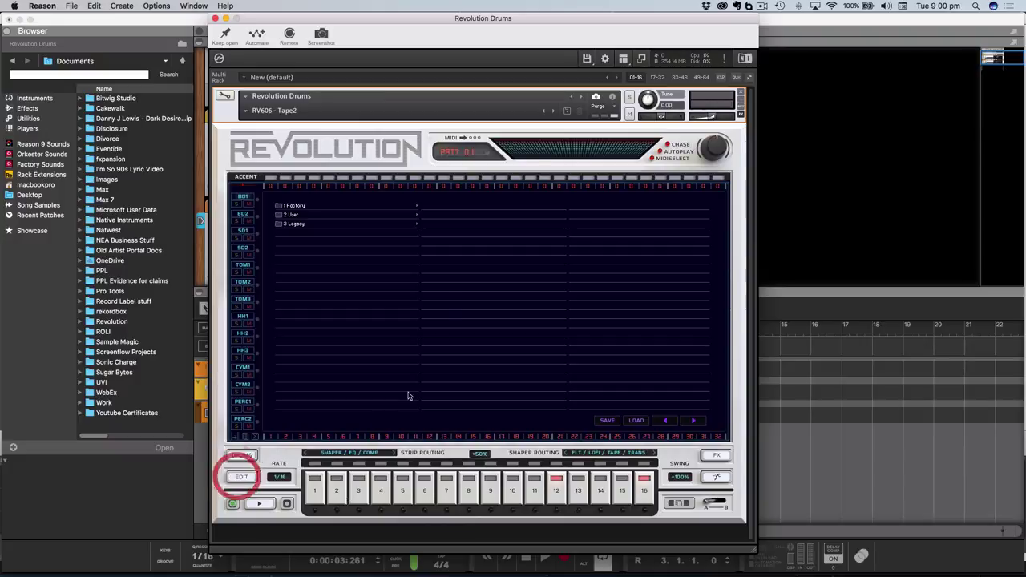
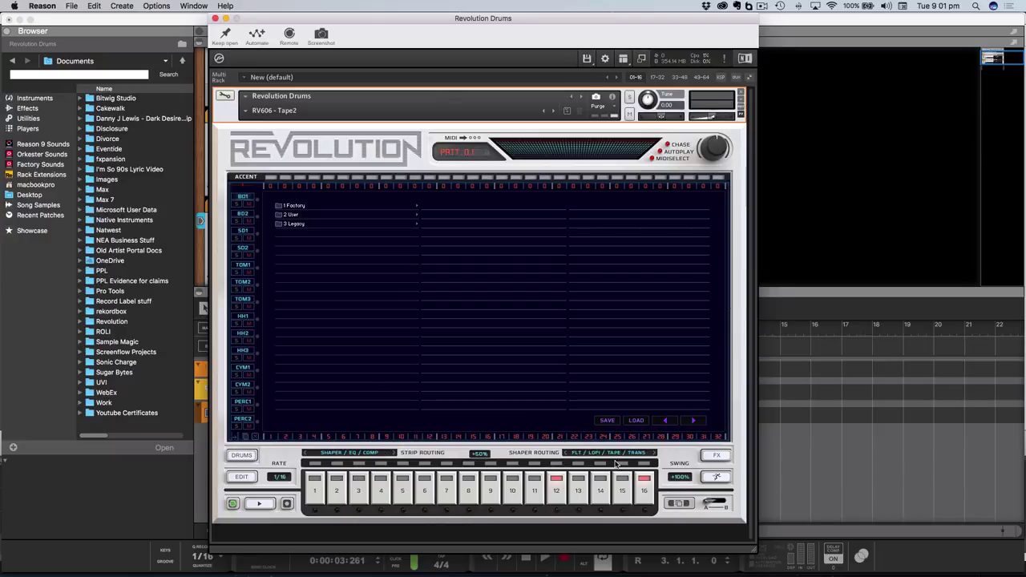
pyautogui.click(716, 455)
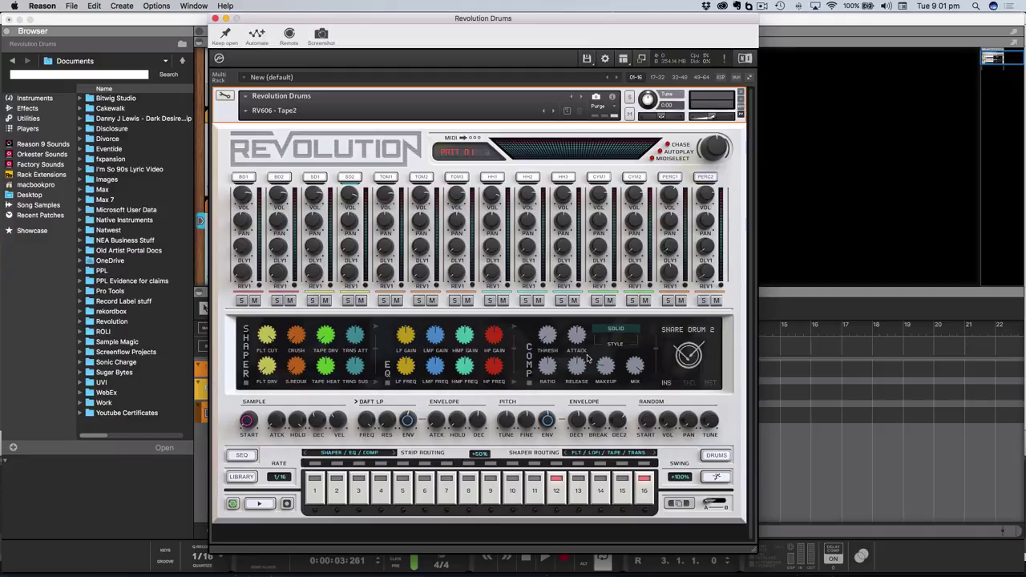
# Close the Kontakt 5 instance's window and show the effects page of the Kontakt 5 16out instance
pyautogui.click(215, 17)
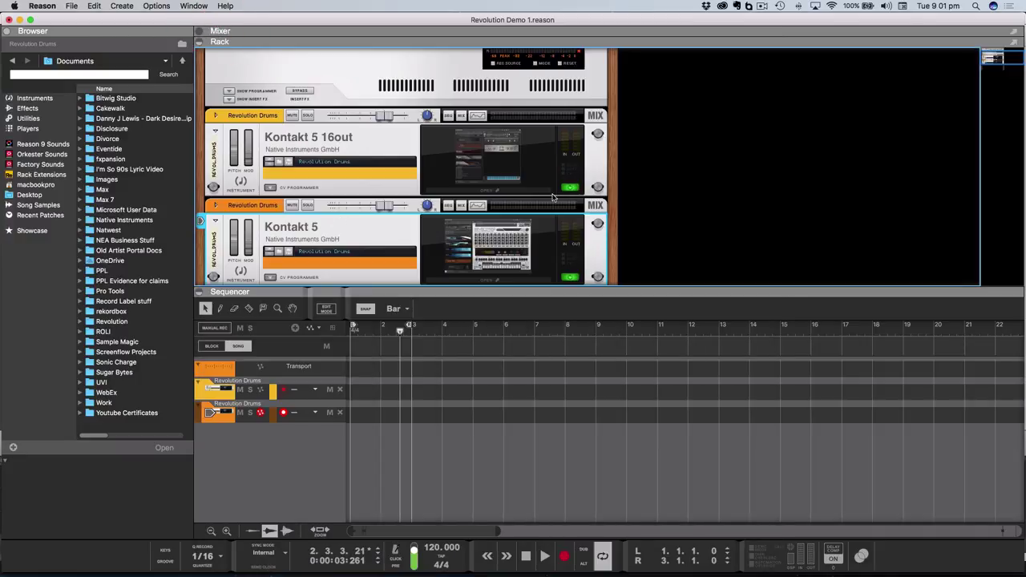
pyautogui.click(491, 194)
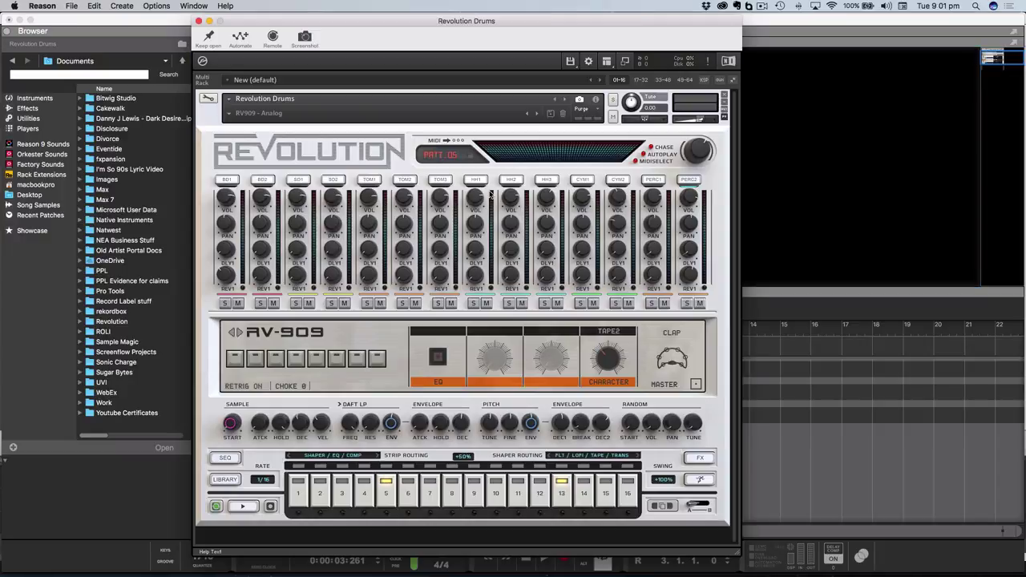
pyautogui.click(700, 458)
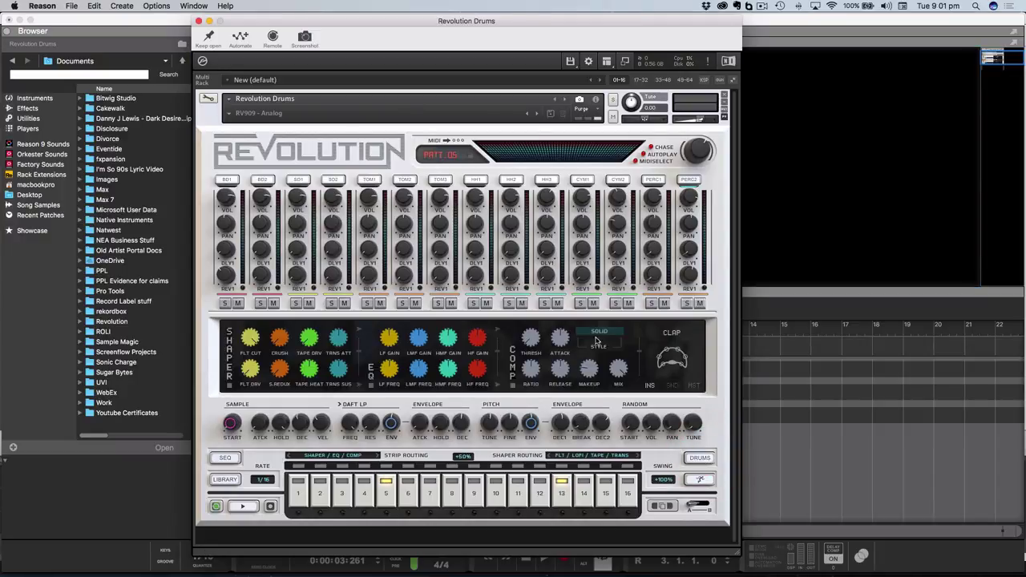
# Enable the compressor on the clap channel in Solid style during playback and adjust its Threshold, Attack, Release and Makeup
pyautogui.press('space')
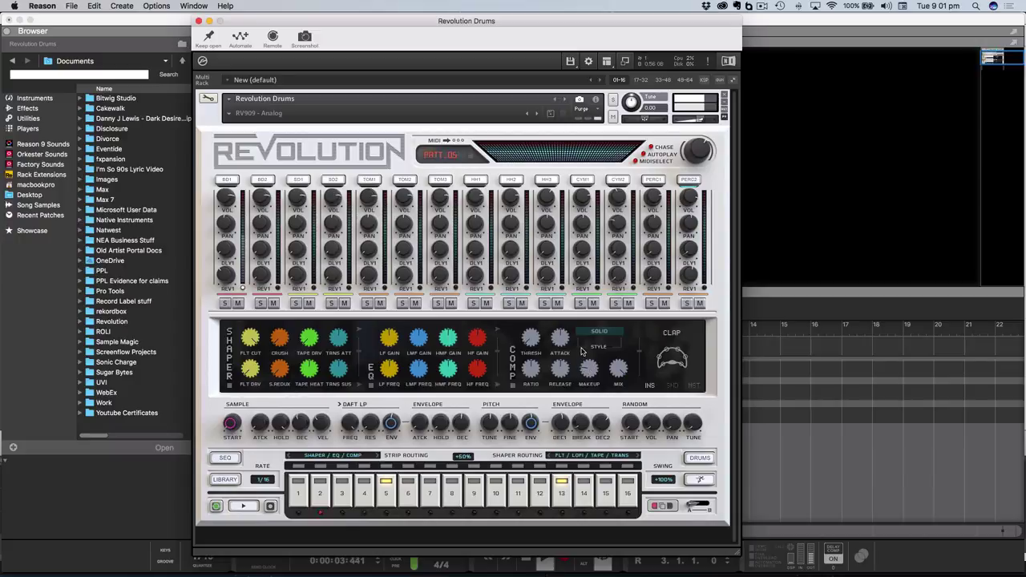
pyautogui.click(585, 350)
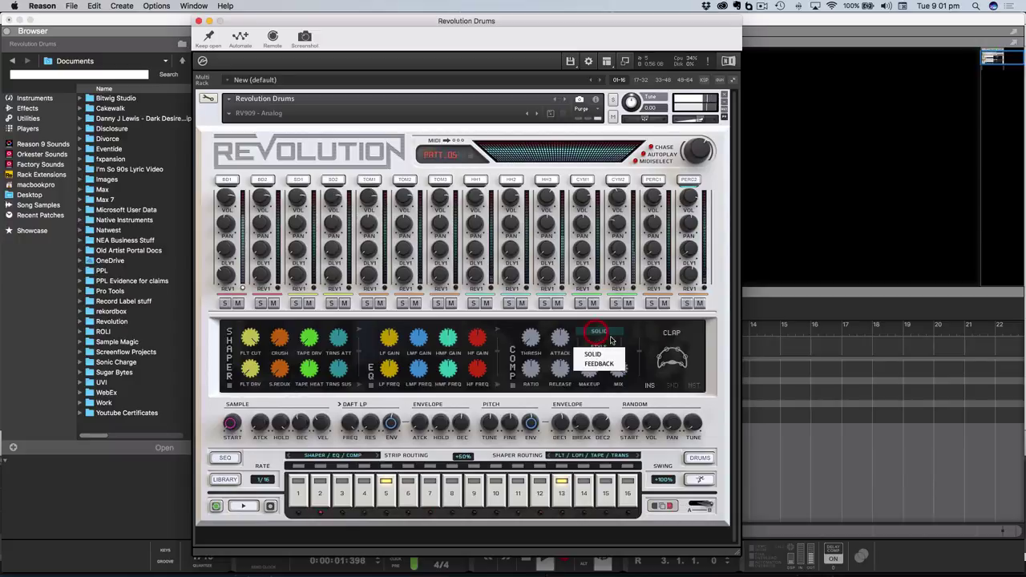
pyautogui.click(525, 335)
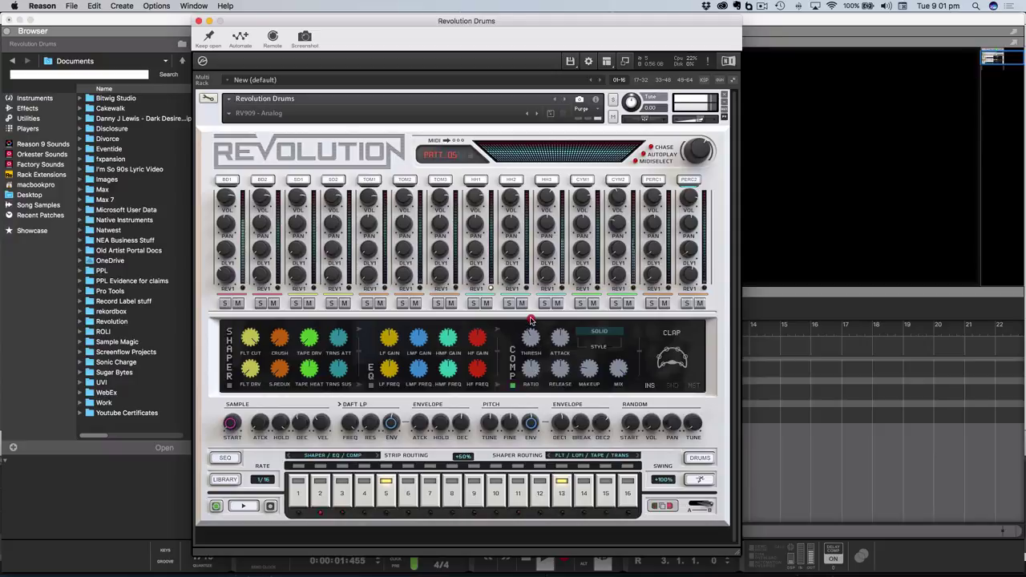
pyautogui.click(531, 325)
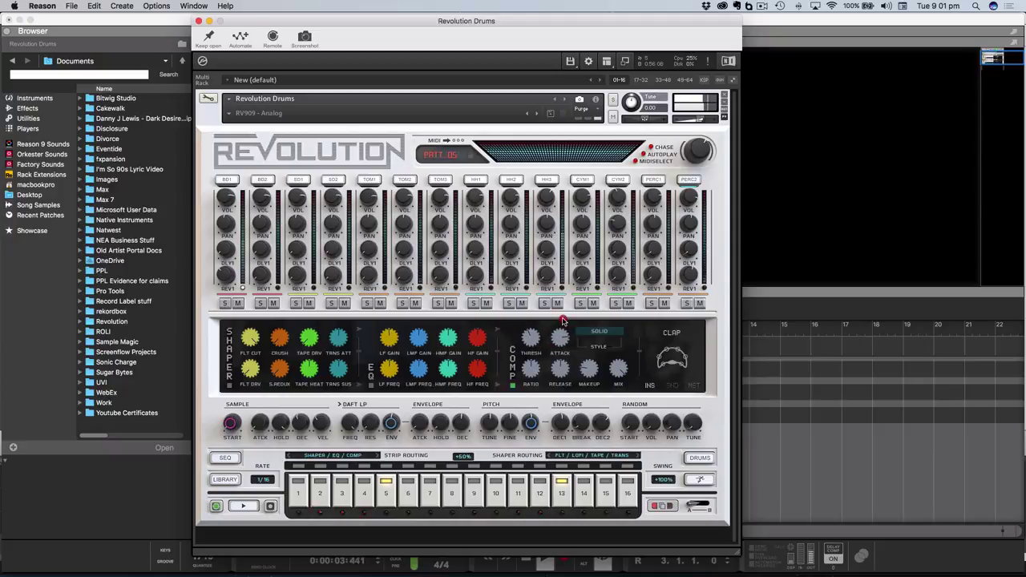
pyautogui.click(562, 327)
pyautogui.click(562, 369)
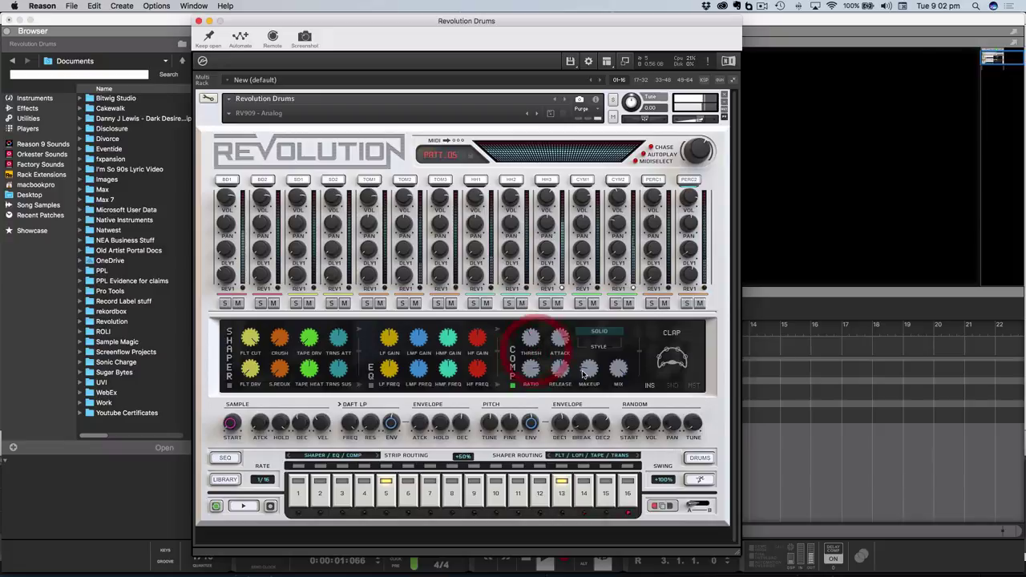
pyautogui.click(589, 365)
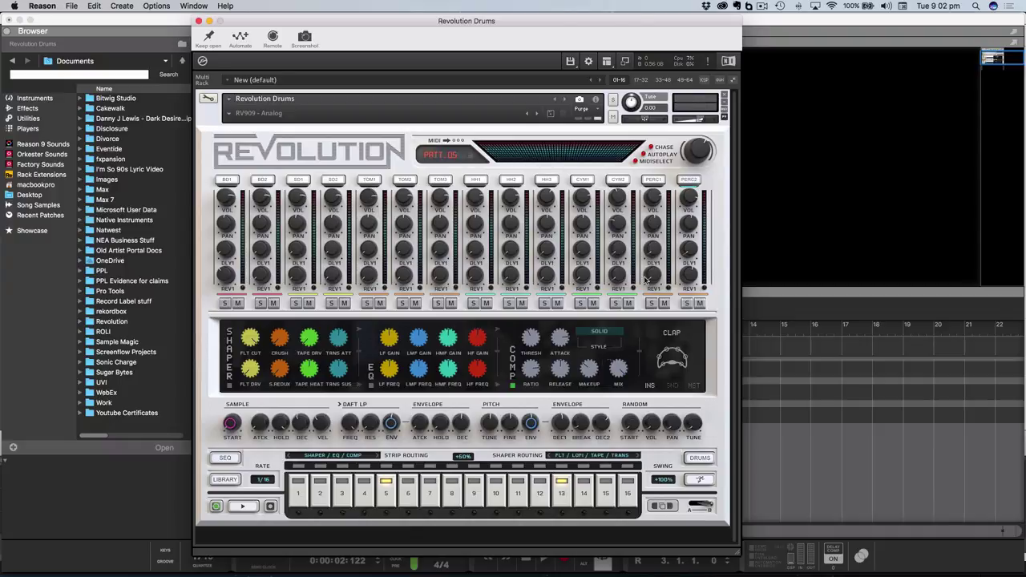
# Check the PERC1 channel, return to the PERC2 clap channel and adjust its volume
pyautogui.click(656, 180)
pyautogui.click(689, 180)
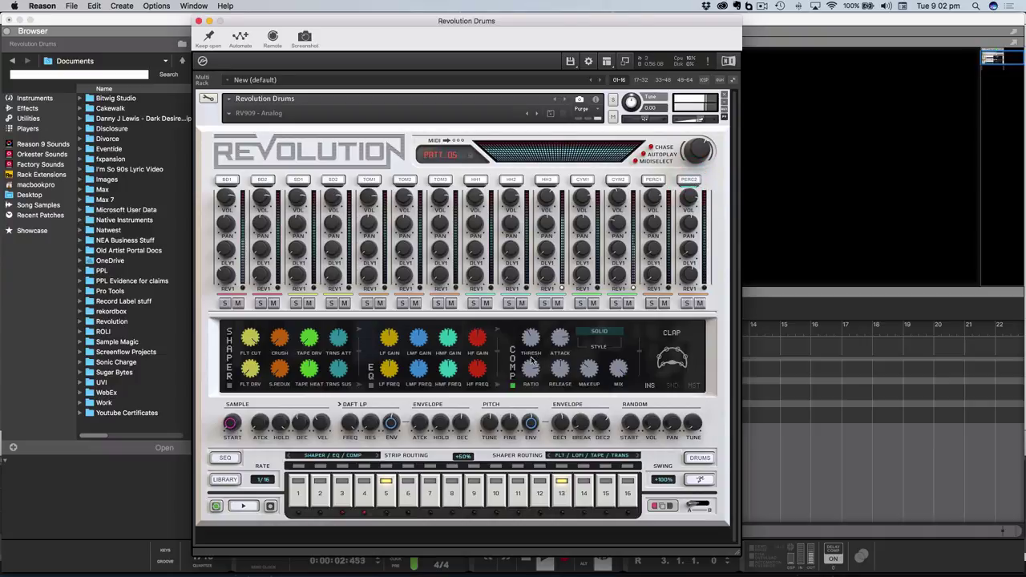
pyautogui.click(691, 199)
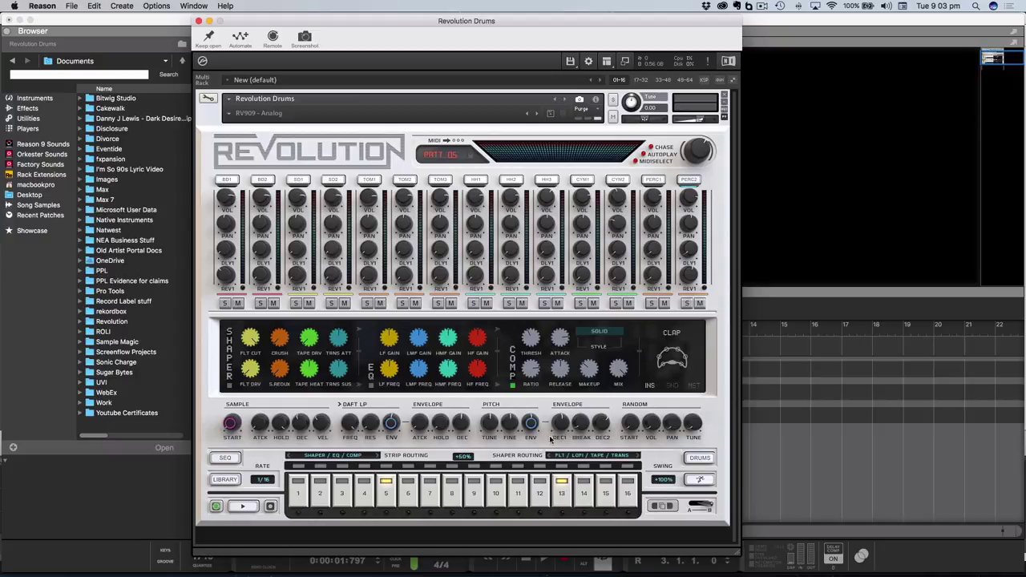
# Play the pattern and select the PERC1 rim channel to work on its Daft LP filter
pyautogui.press('space')
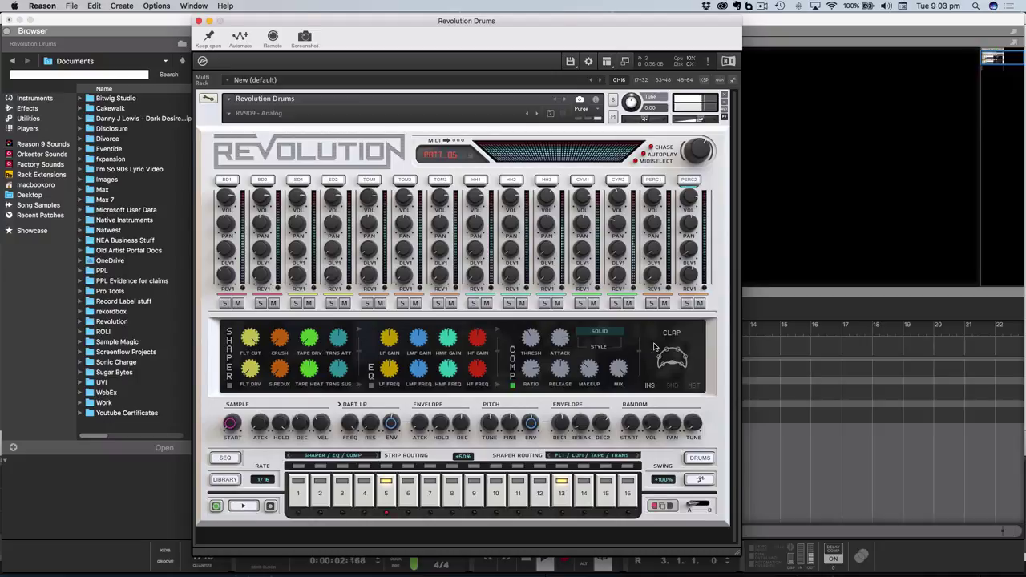
pyautogui.click(653, 182)
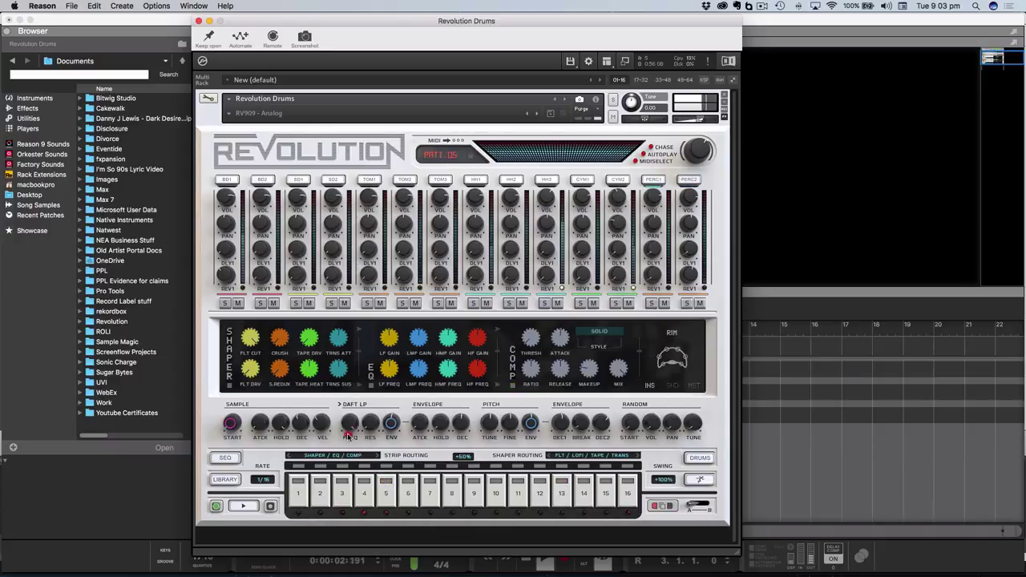